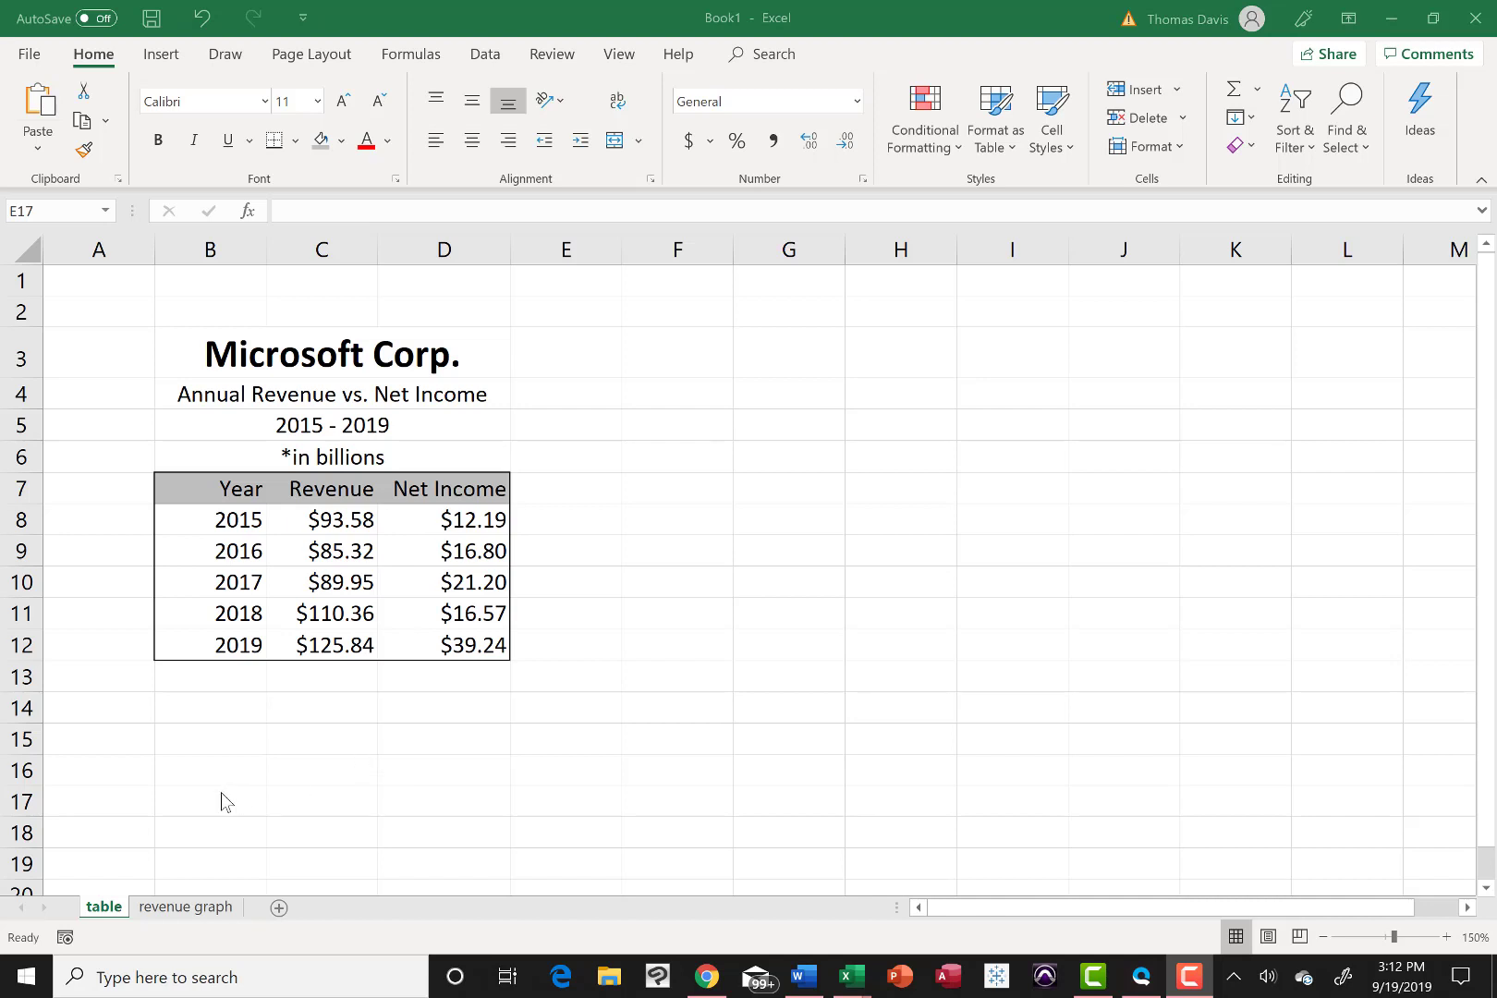
# Step: Look over the table and revenue graph sheets, ending on the table sheet
pyautogui.click(107, 913)
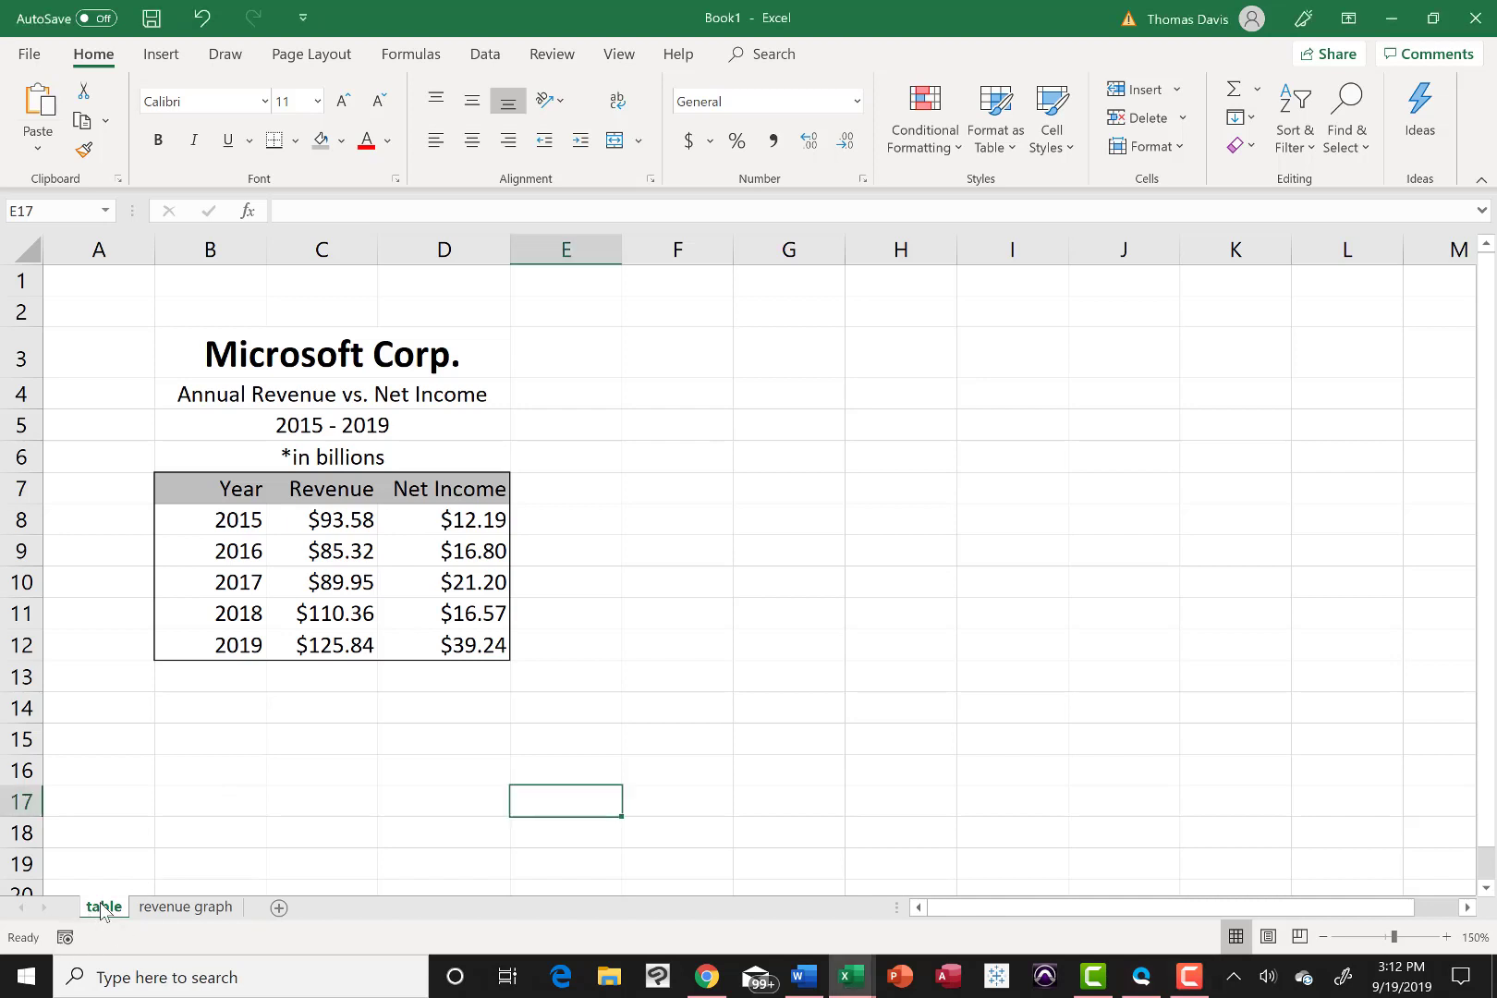
pyautogui.doubleClick(103, 910)
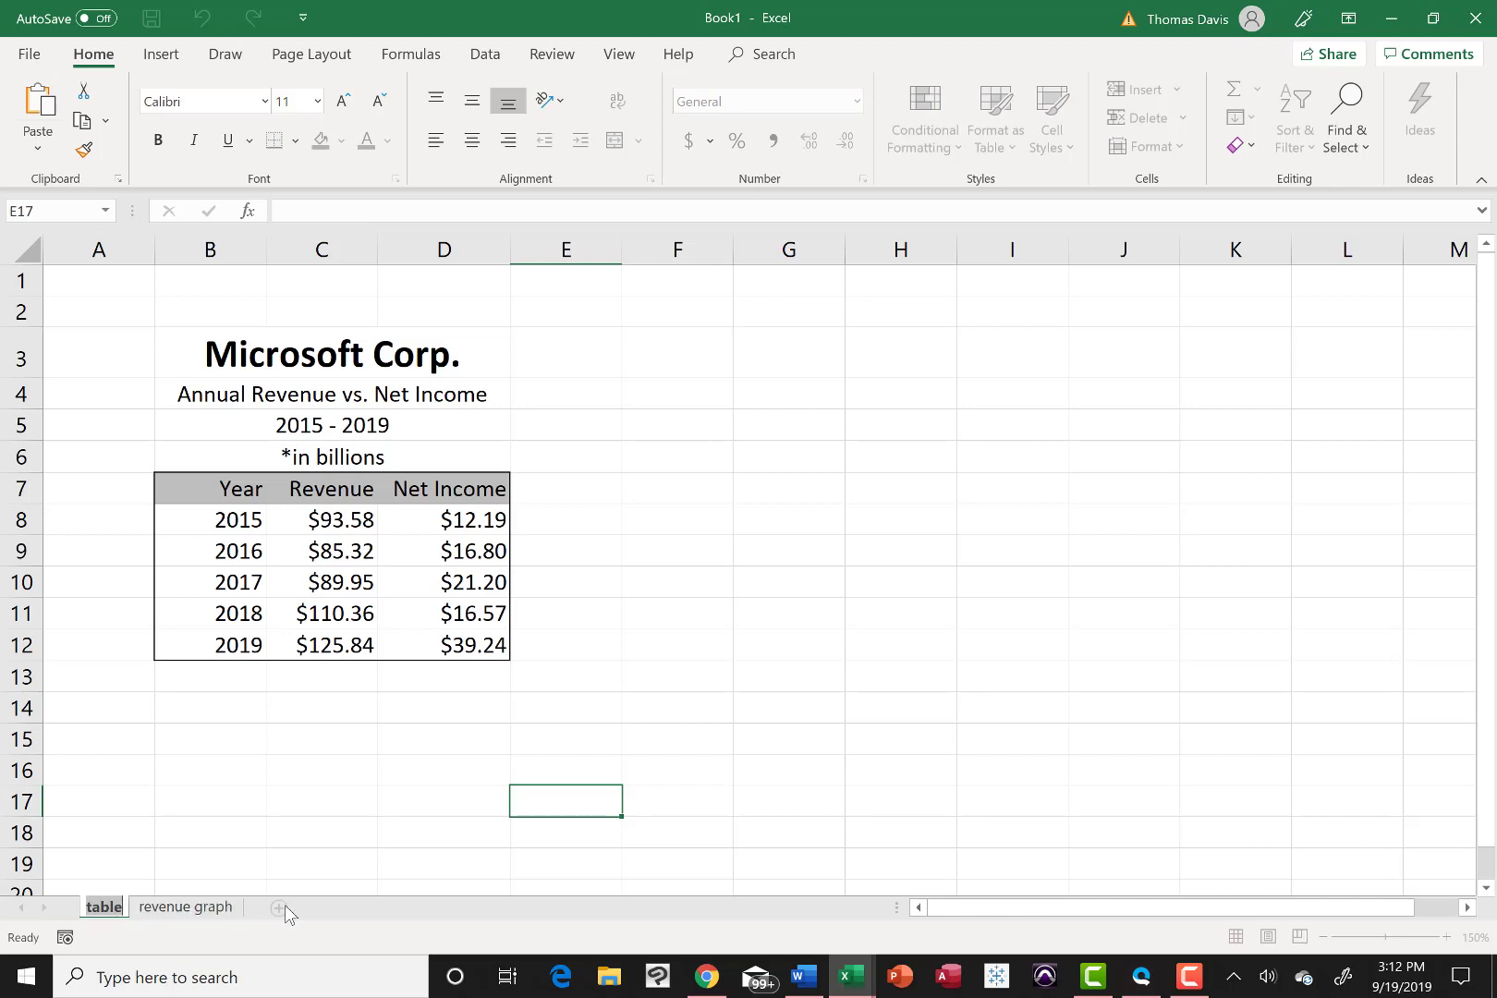
pyautogui.click(188, 910)
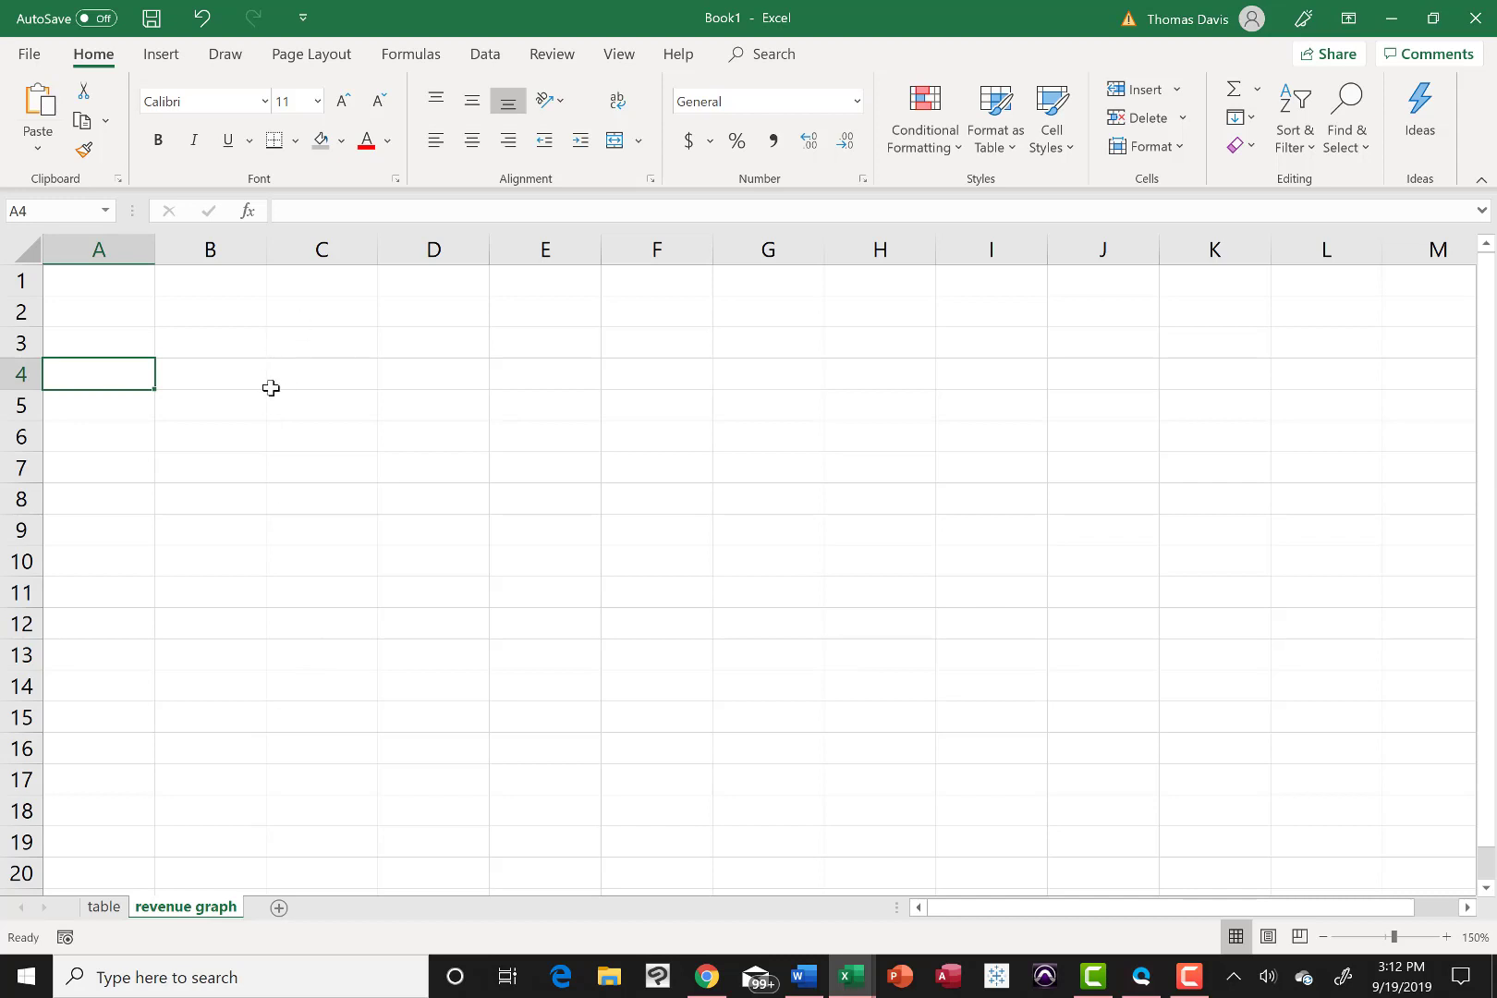
pyautogui.click(106, 907)
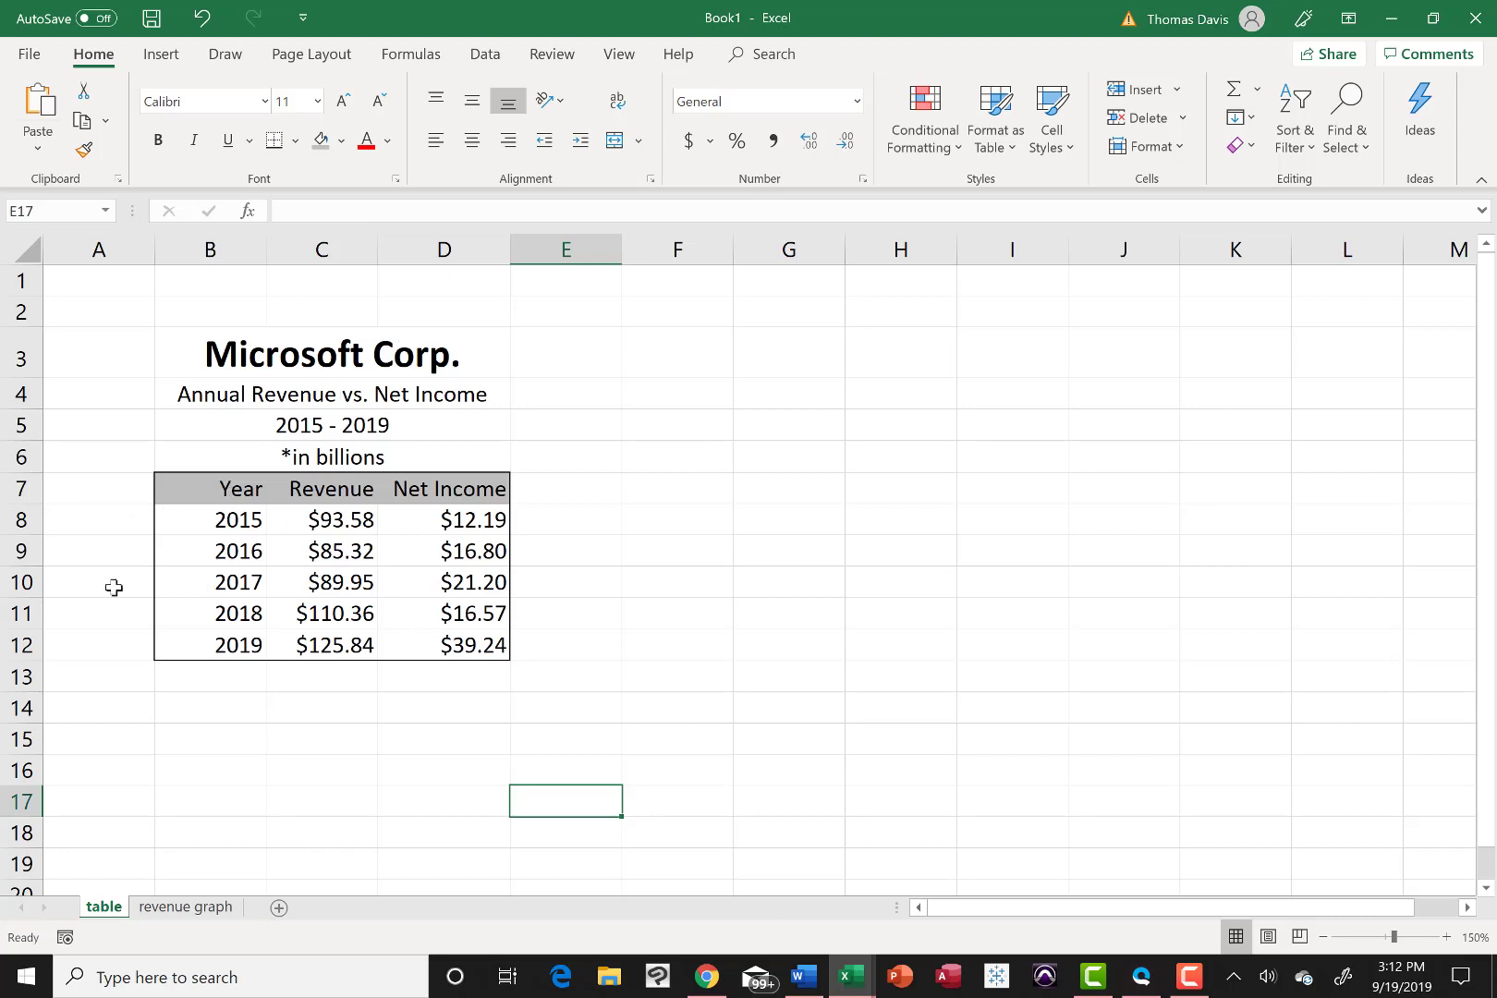
# Step: Insert a plain scatter chart from the Year and Revenue data in B7:C12
pyautogui.moveTo(206, 488); pyautogui.dragTo(301, 631)
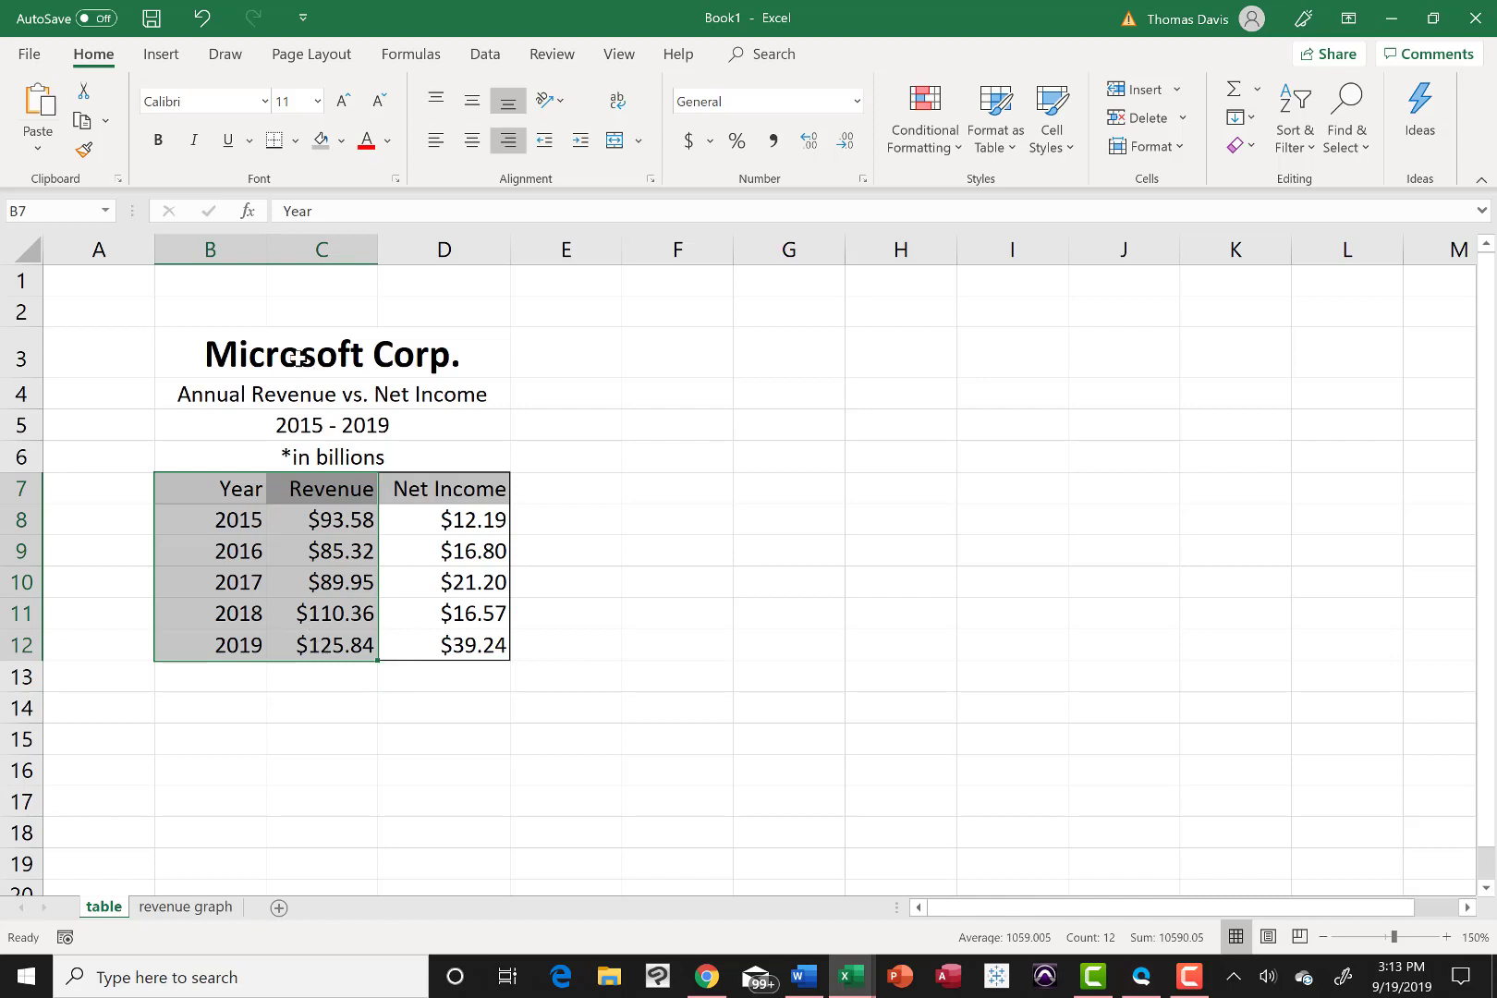
pyautogui.click(172, 59)
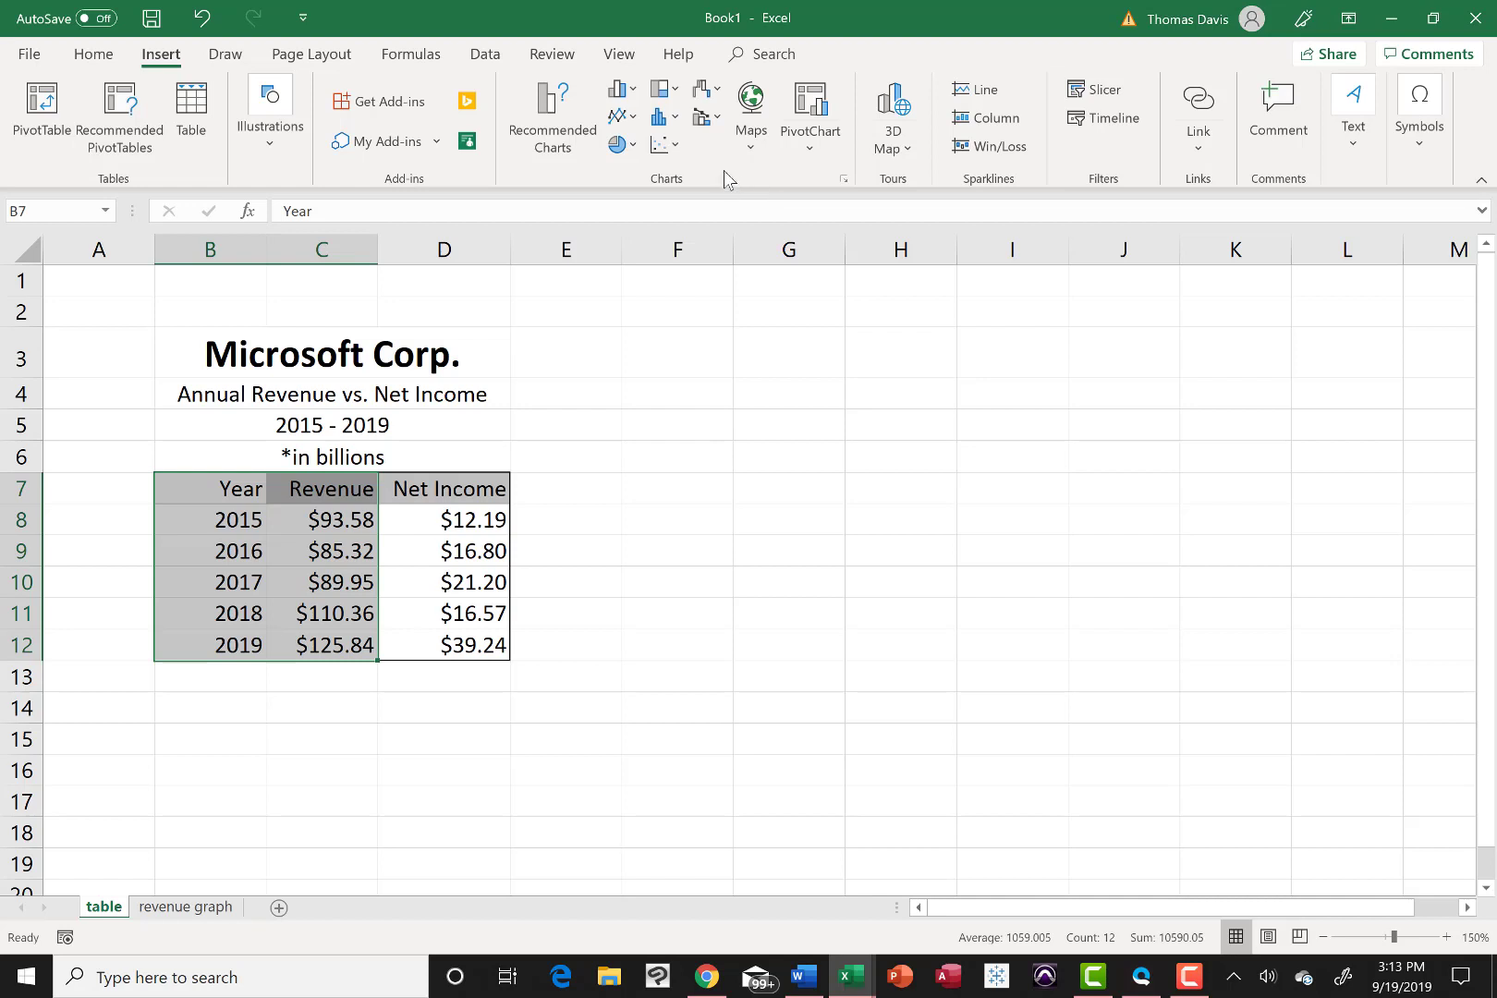
pyautogui.click(672, 148)
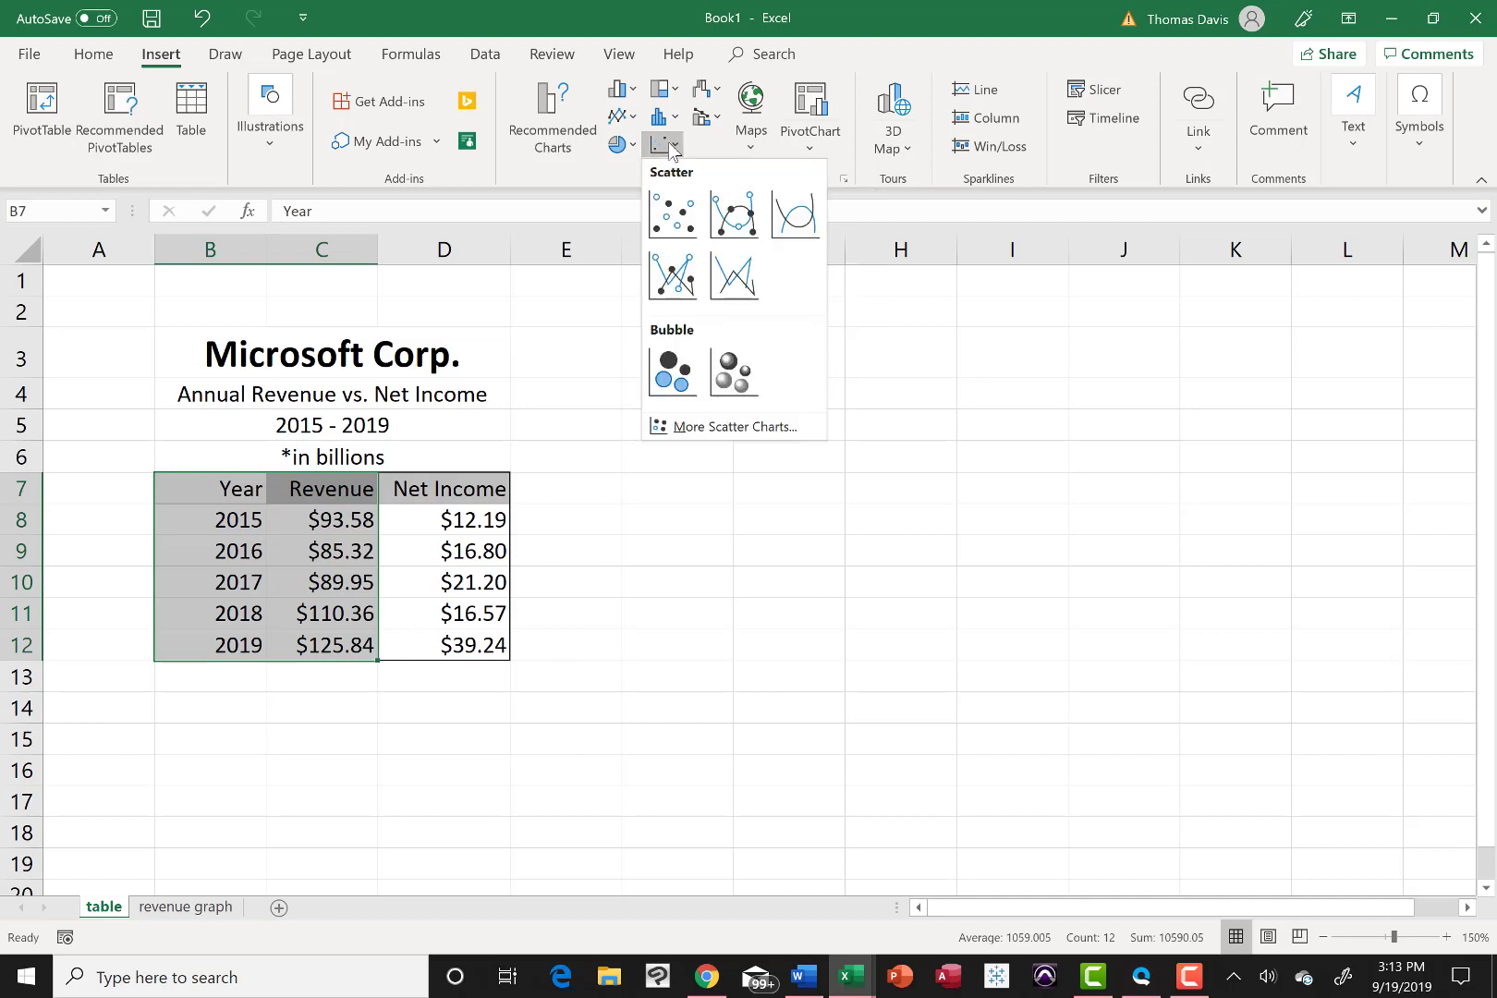
pyautogui.click(677, 223)
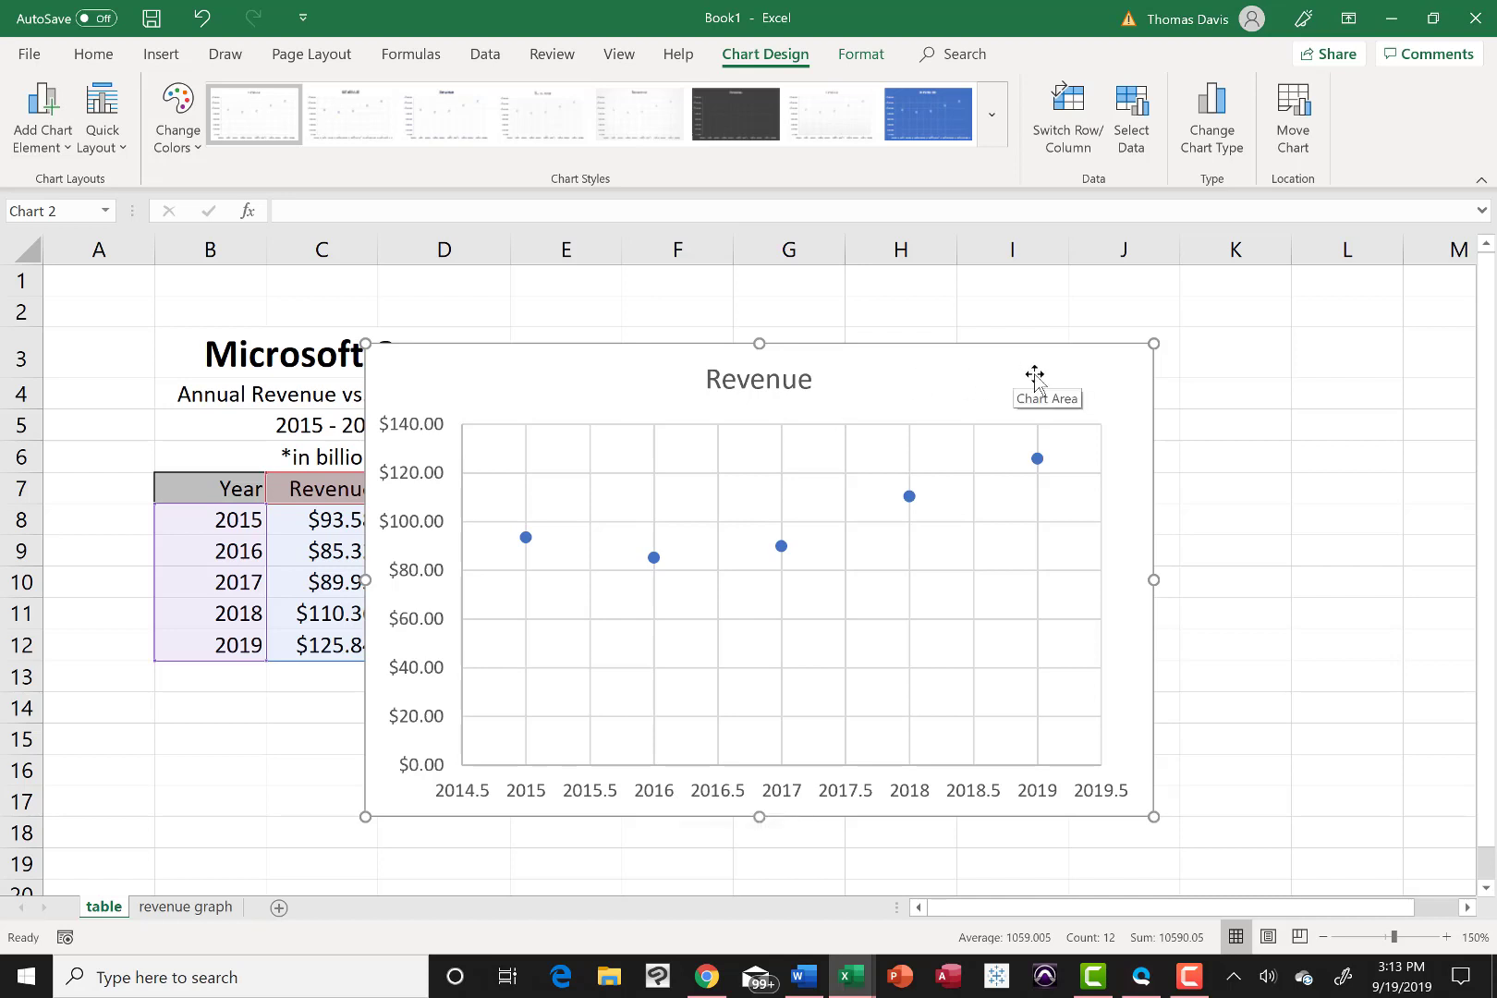
# Step: Move the chart below the table and paste a copy at B3 on the revenue graph sheet
pyautogui.moveTo(1034, 376); pyautogui.dragTo(708, 755)
pyautogui.scroll(-3, 1034, 517)
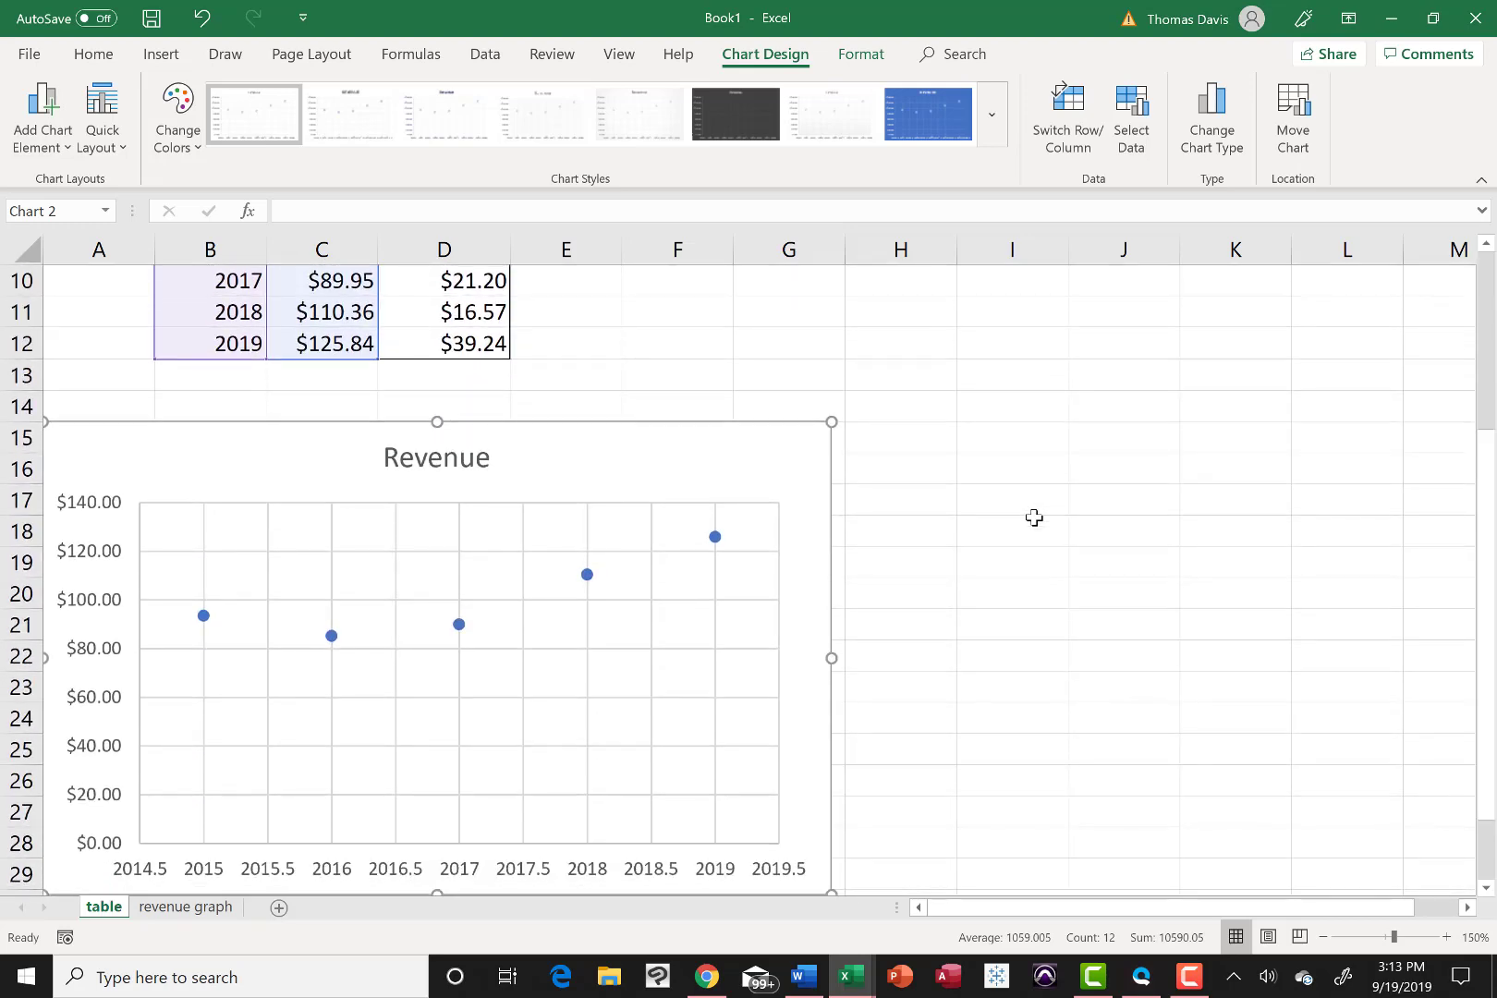
pyautogui.scroll(-1, 1034, 517)
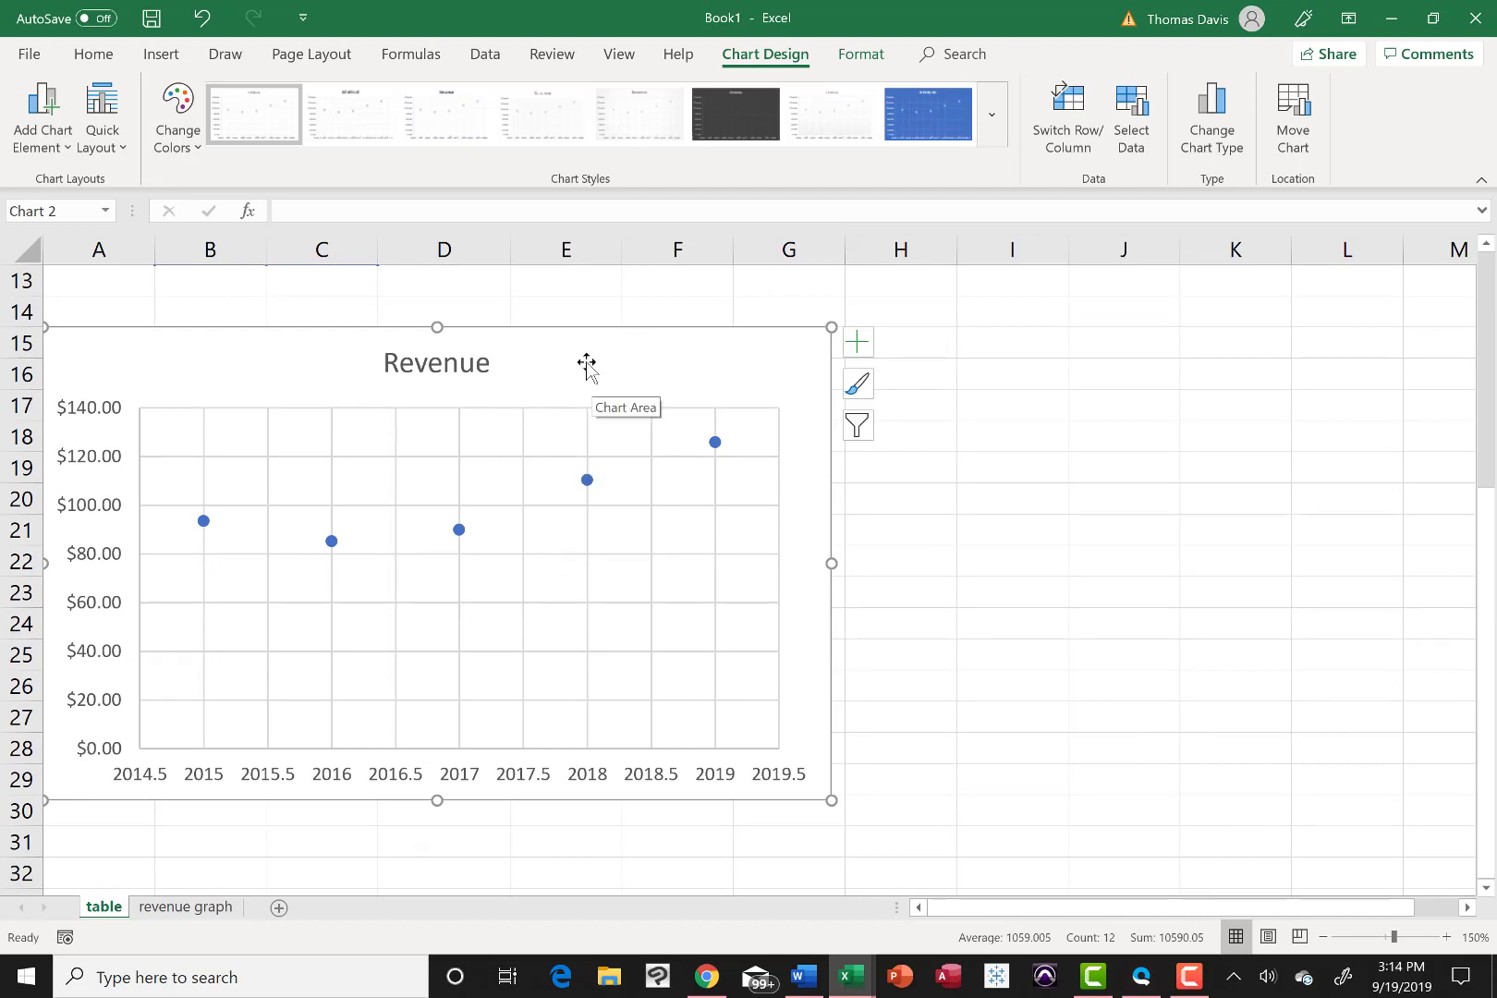
pyautogui.click(187, 907)
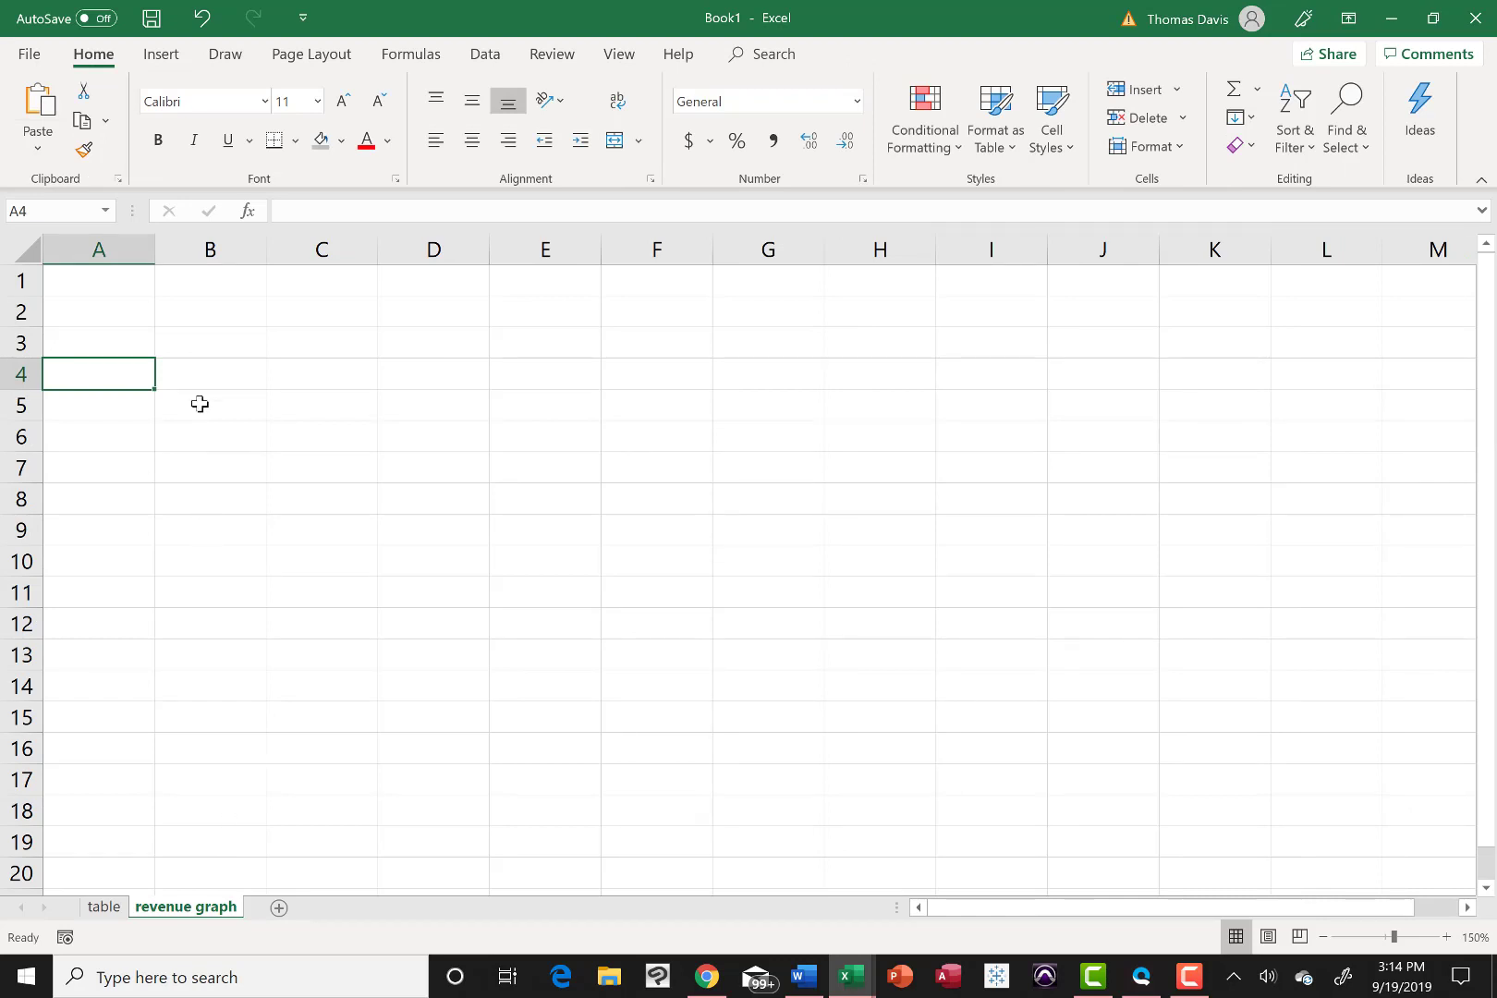
pyautogui.click(187, 343)
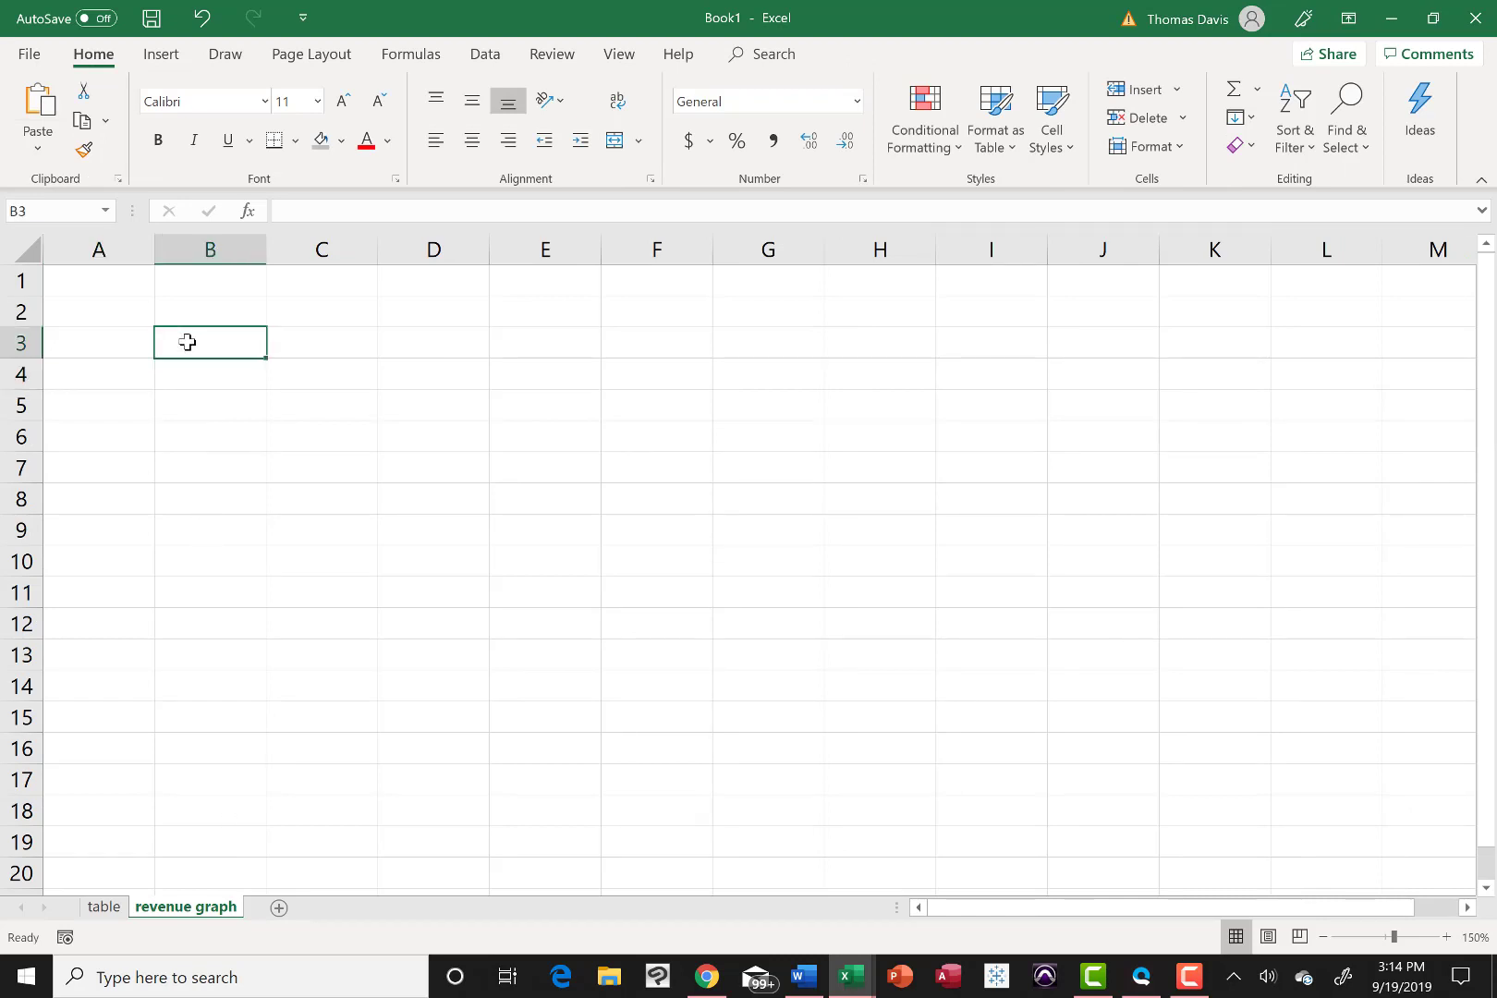
pyautogui.hotkey('ctrl', 'v')
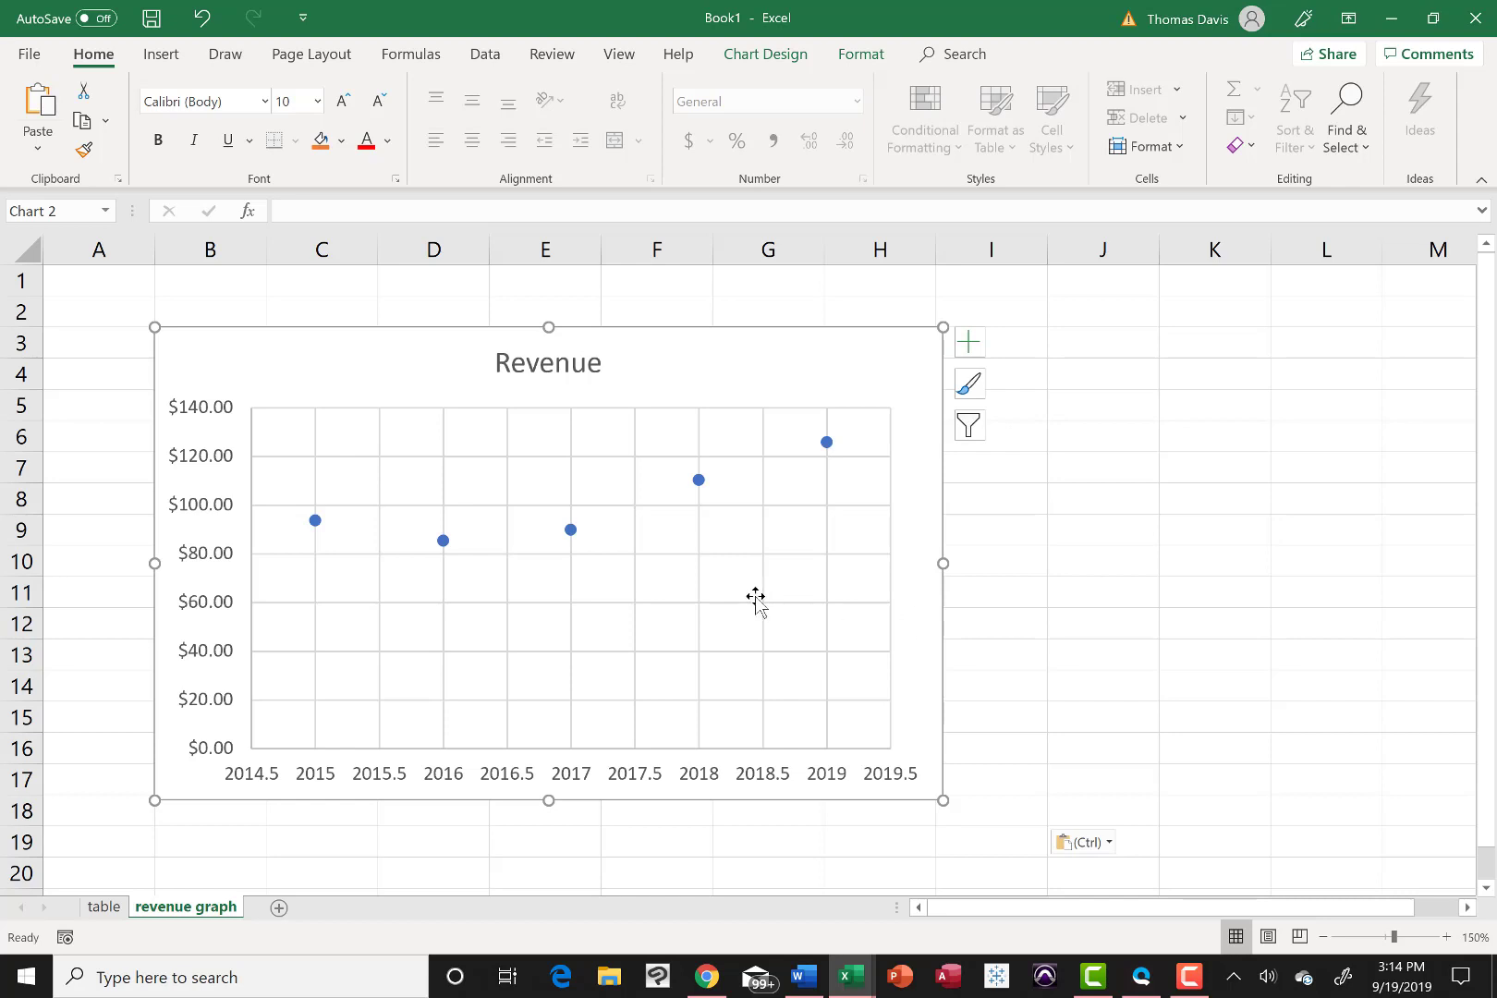
# Step: Delete the Revenue chart title and stretch the chart across roughly columns A to M
pyautogui.click(539, 363)
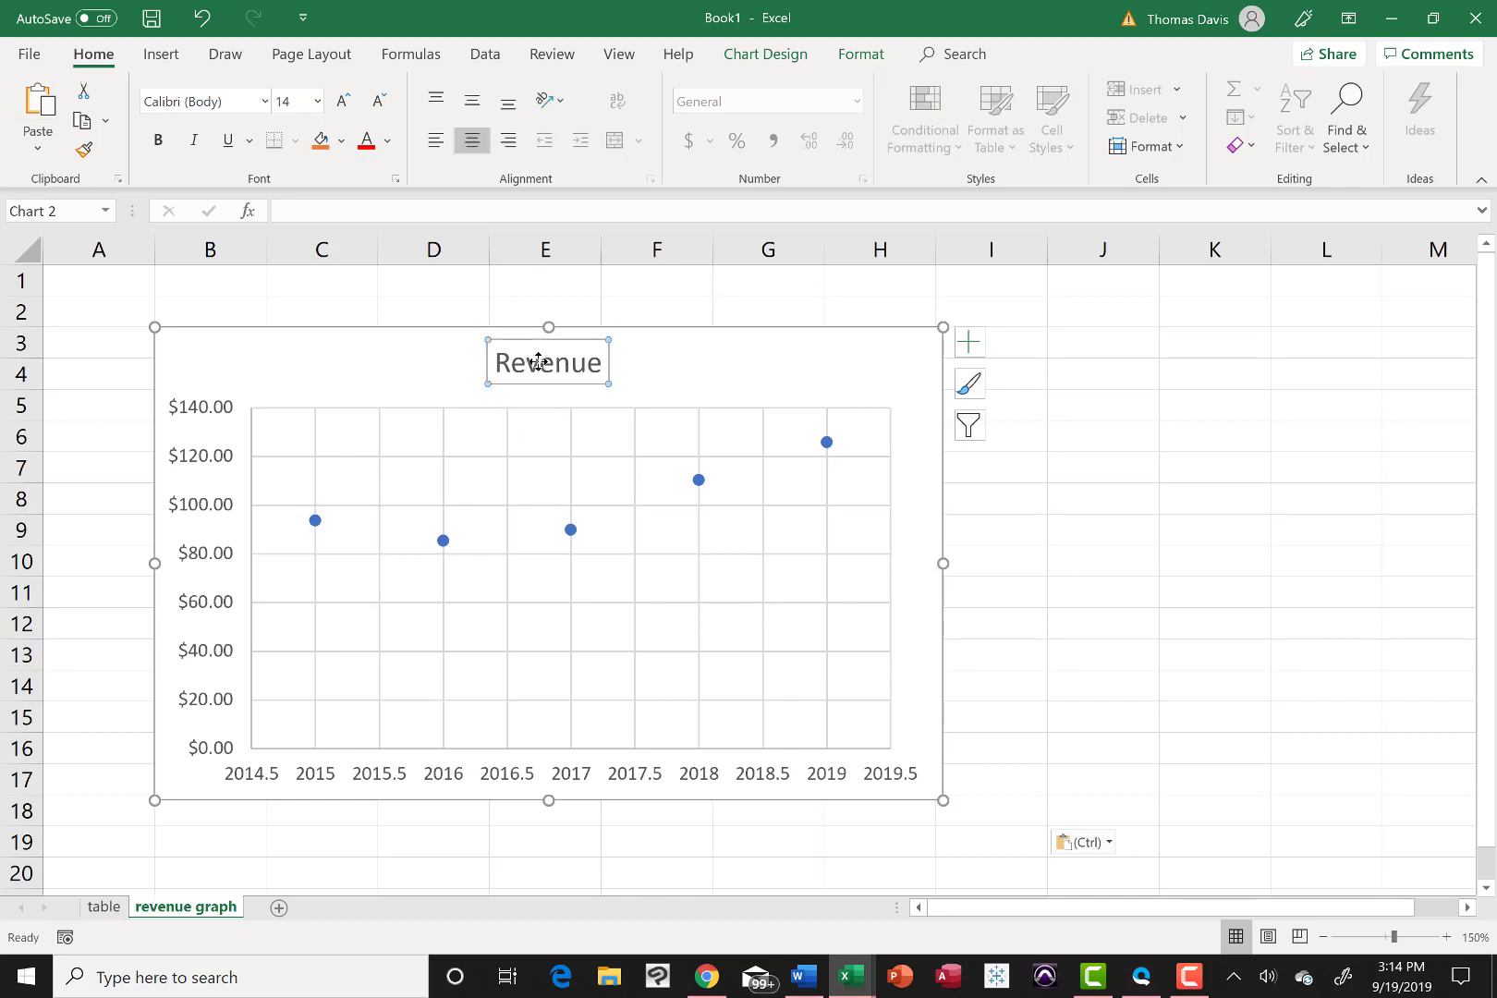
pyautogui.press('Delete')
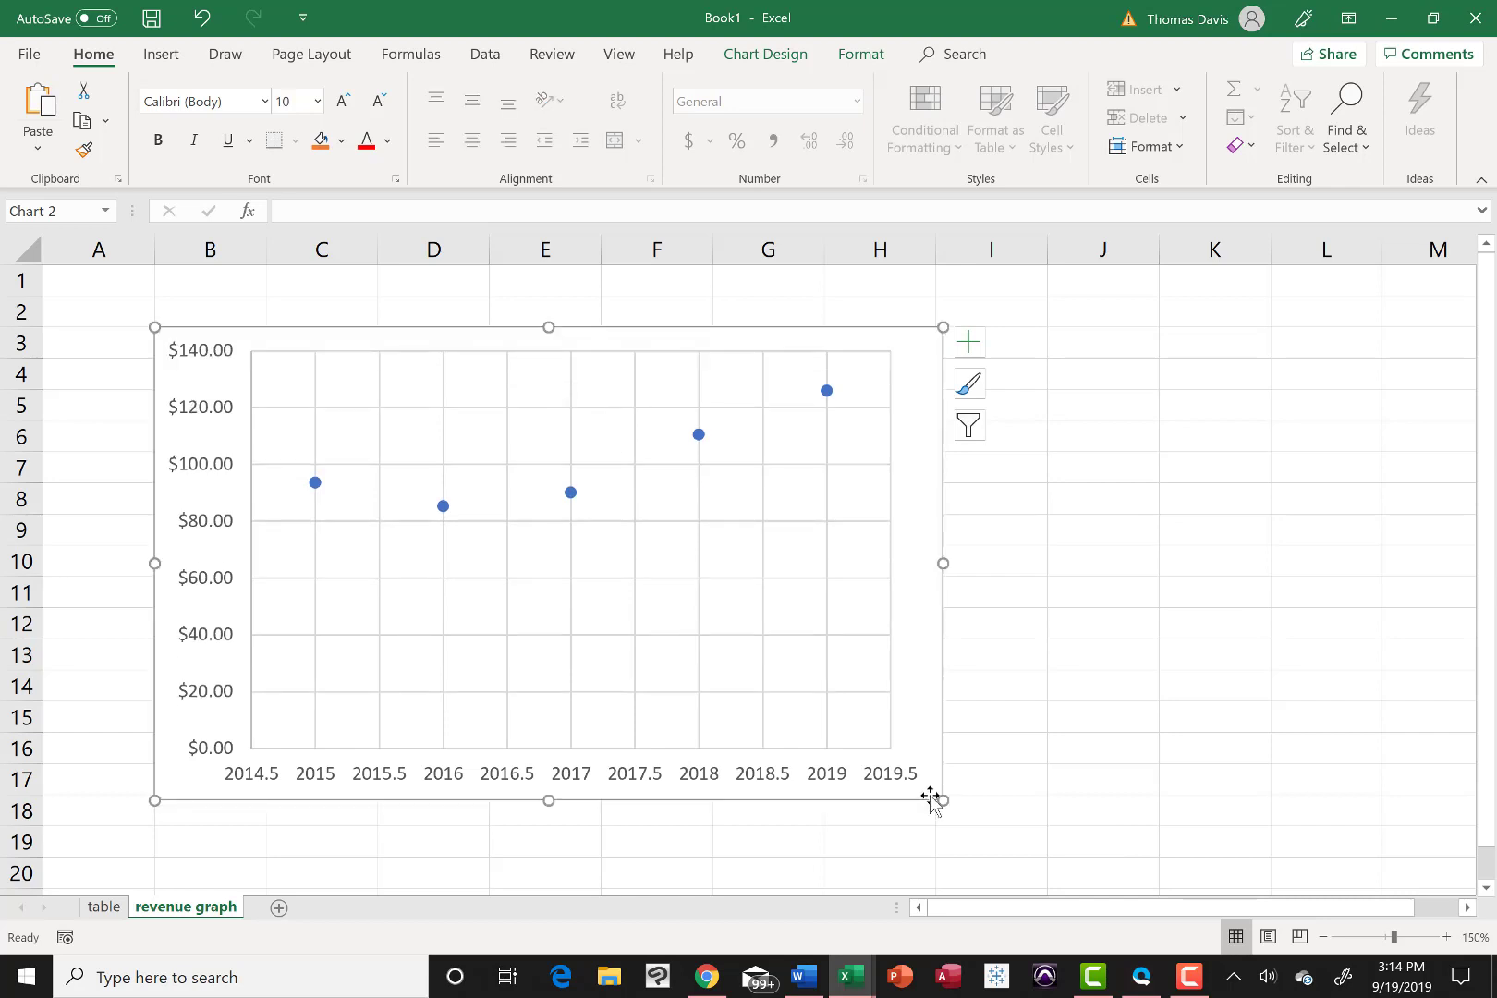
pyautogui.moveTo(943, 800); pyautogui.dragTo(1433, 865)
pyautogui.moveTo(153, 327); pyautogui.dragTo(77, 294)
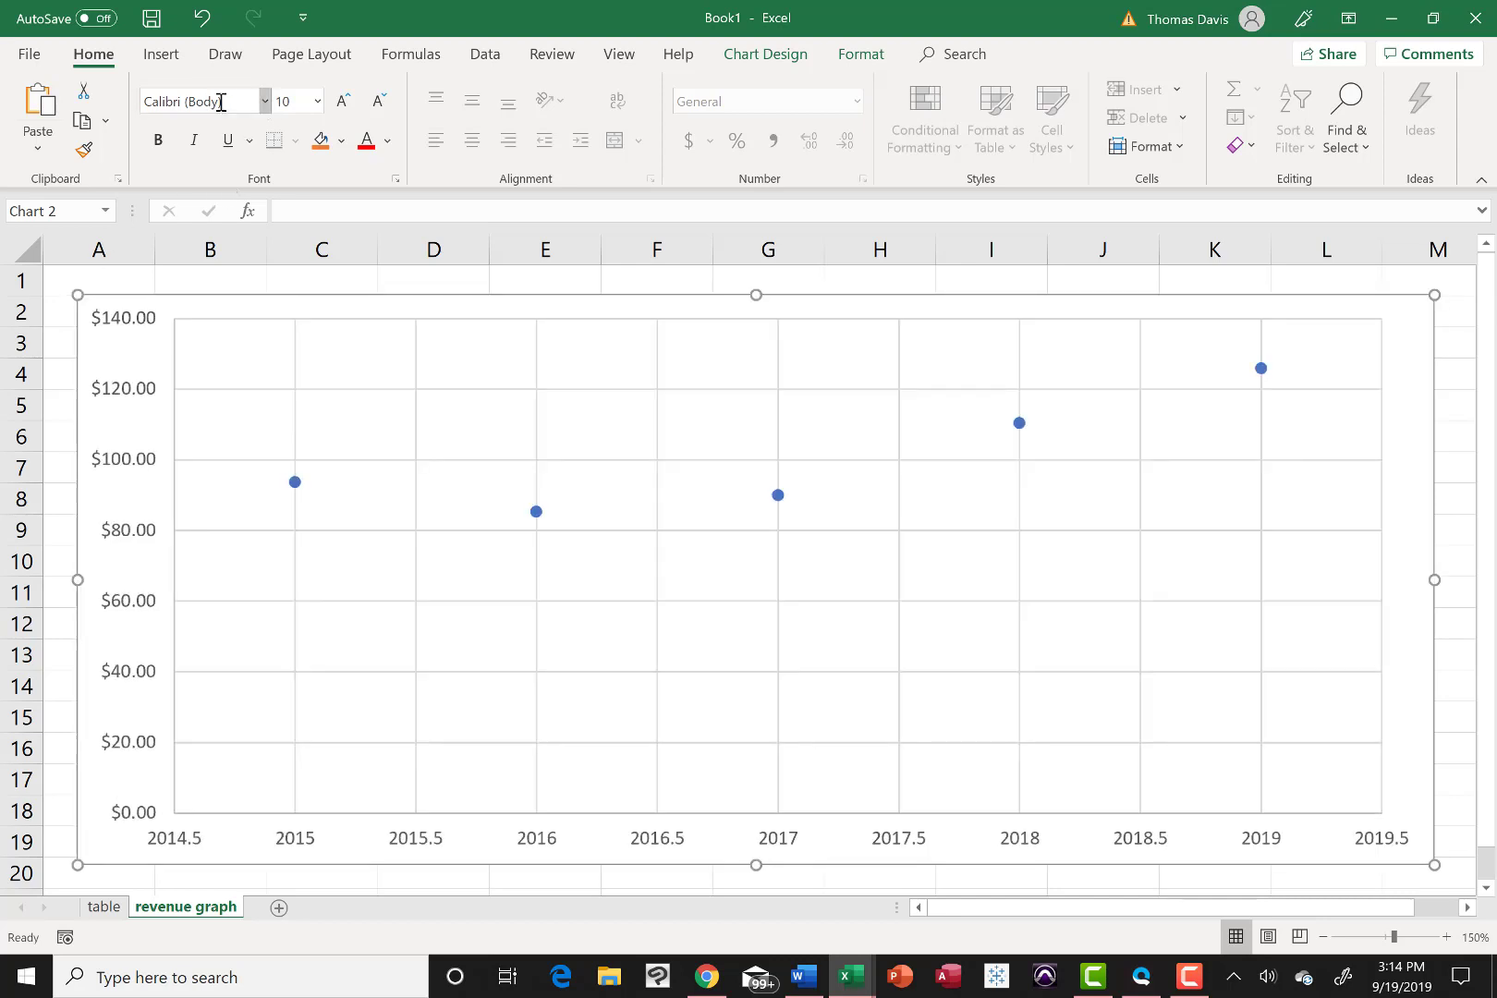
# Step: Set the chart's axis label font size to 16
pyautogui.click(317, 101)
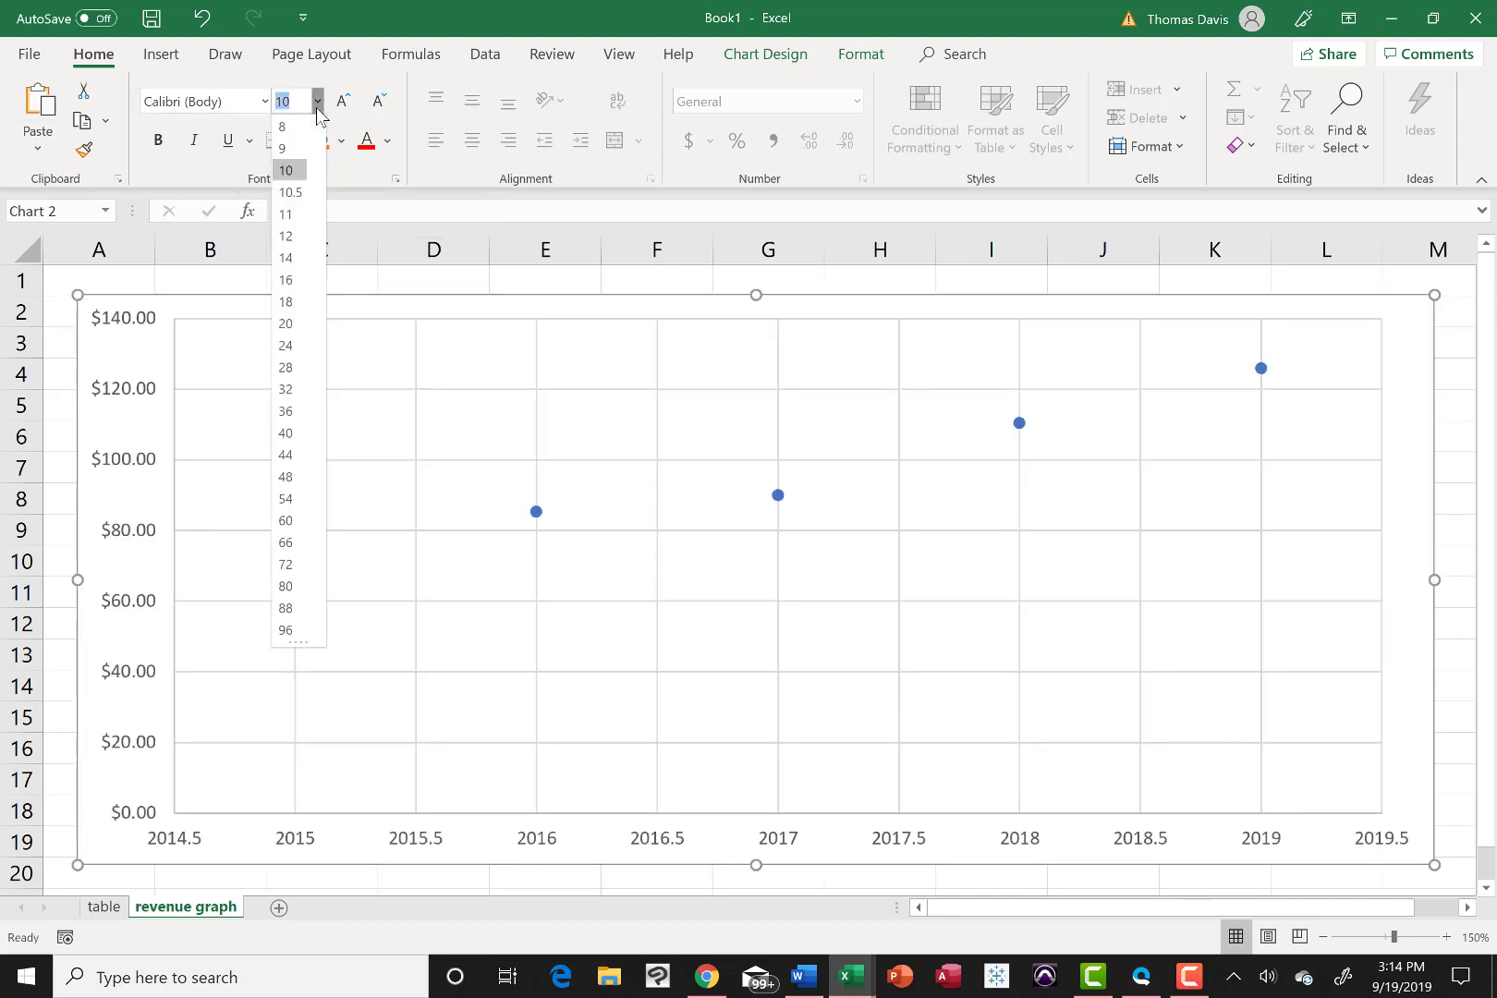
pyautogui.click(288, 258)
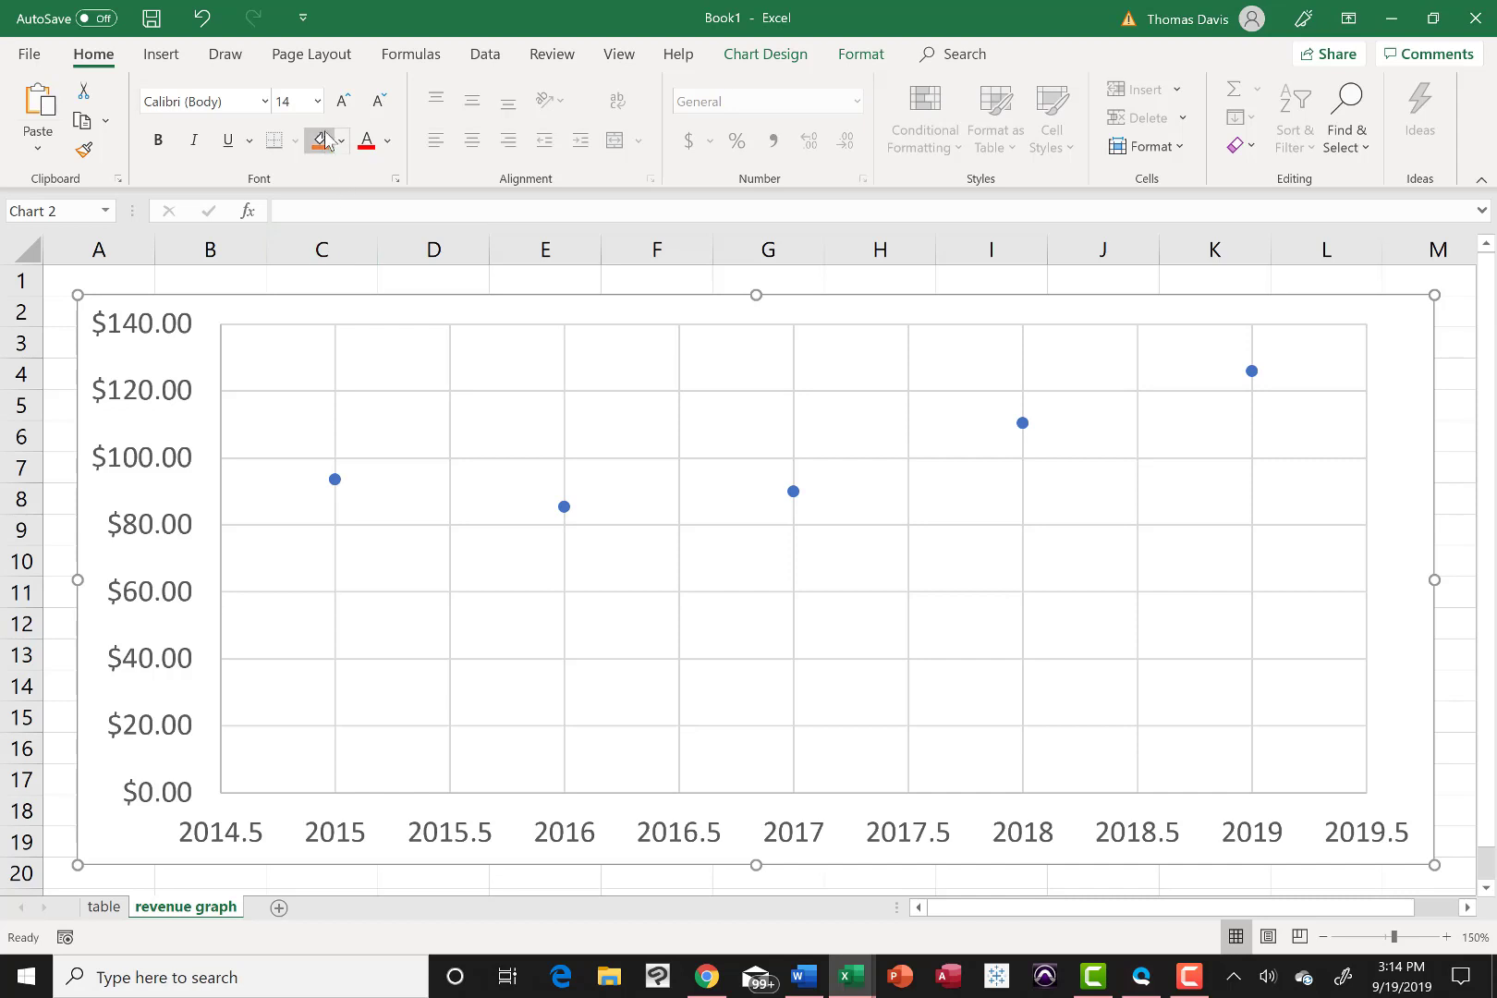
pyautogui.click(318, 103)
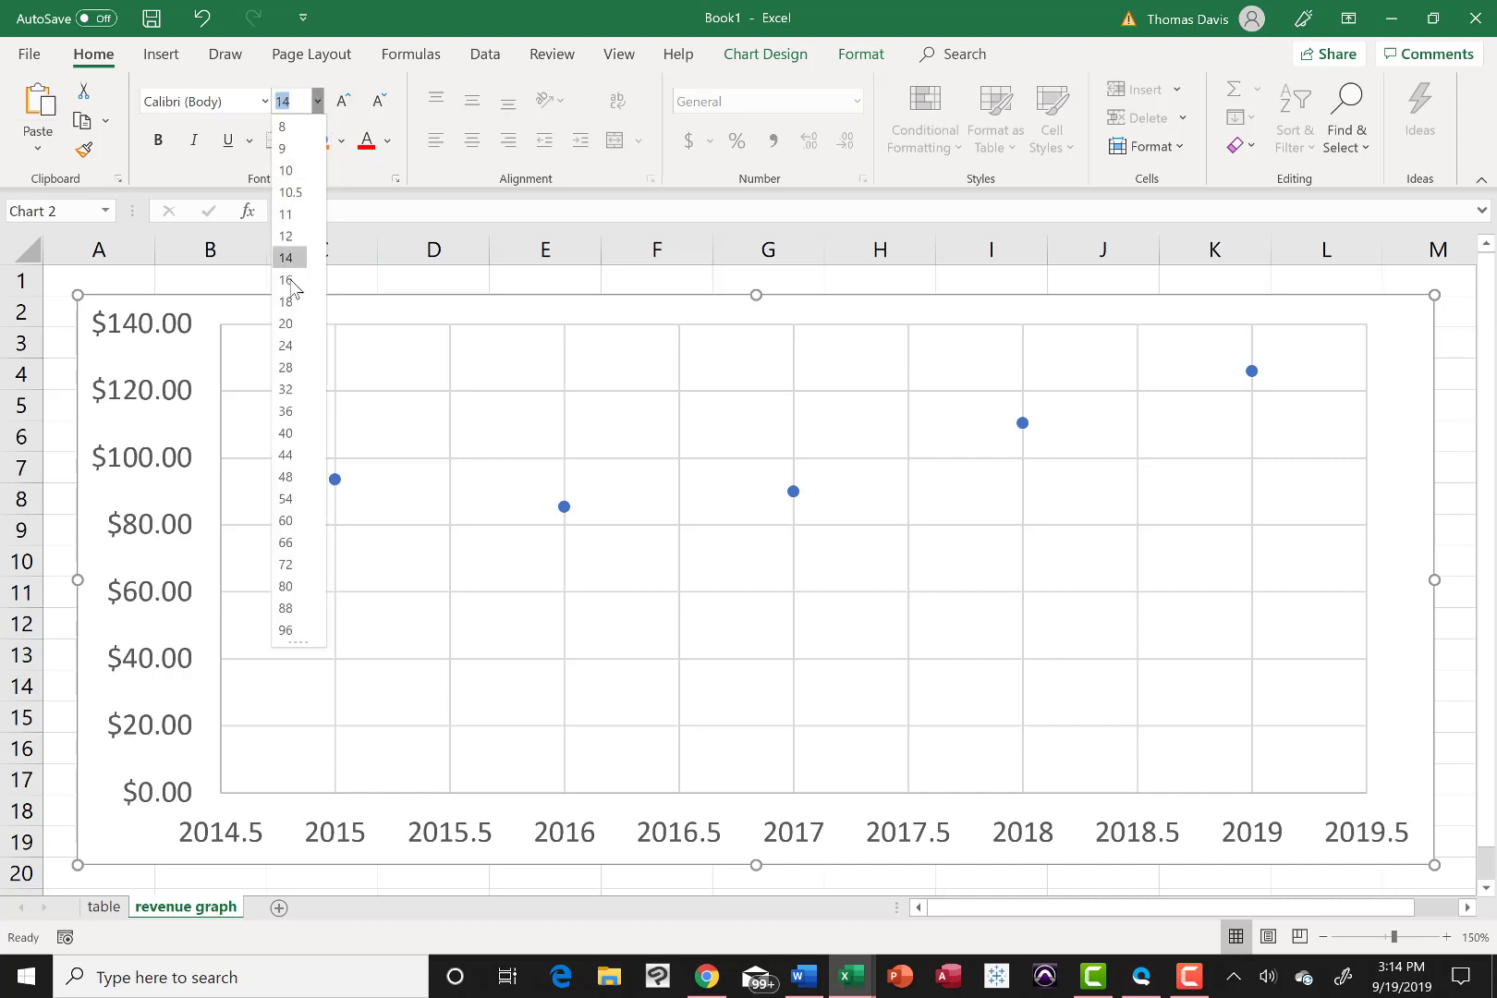
pyautogui.click(288, 280)
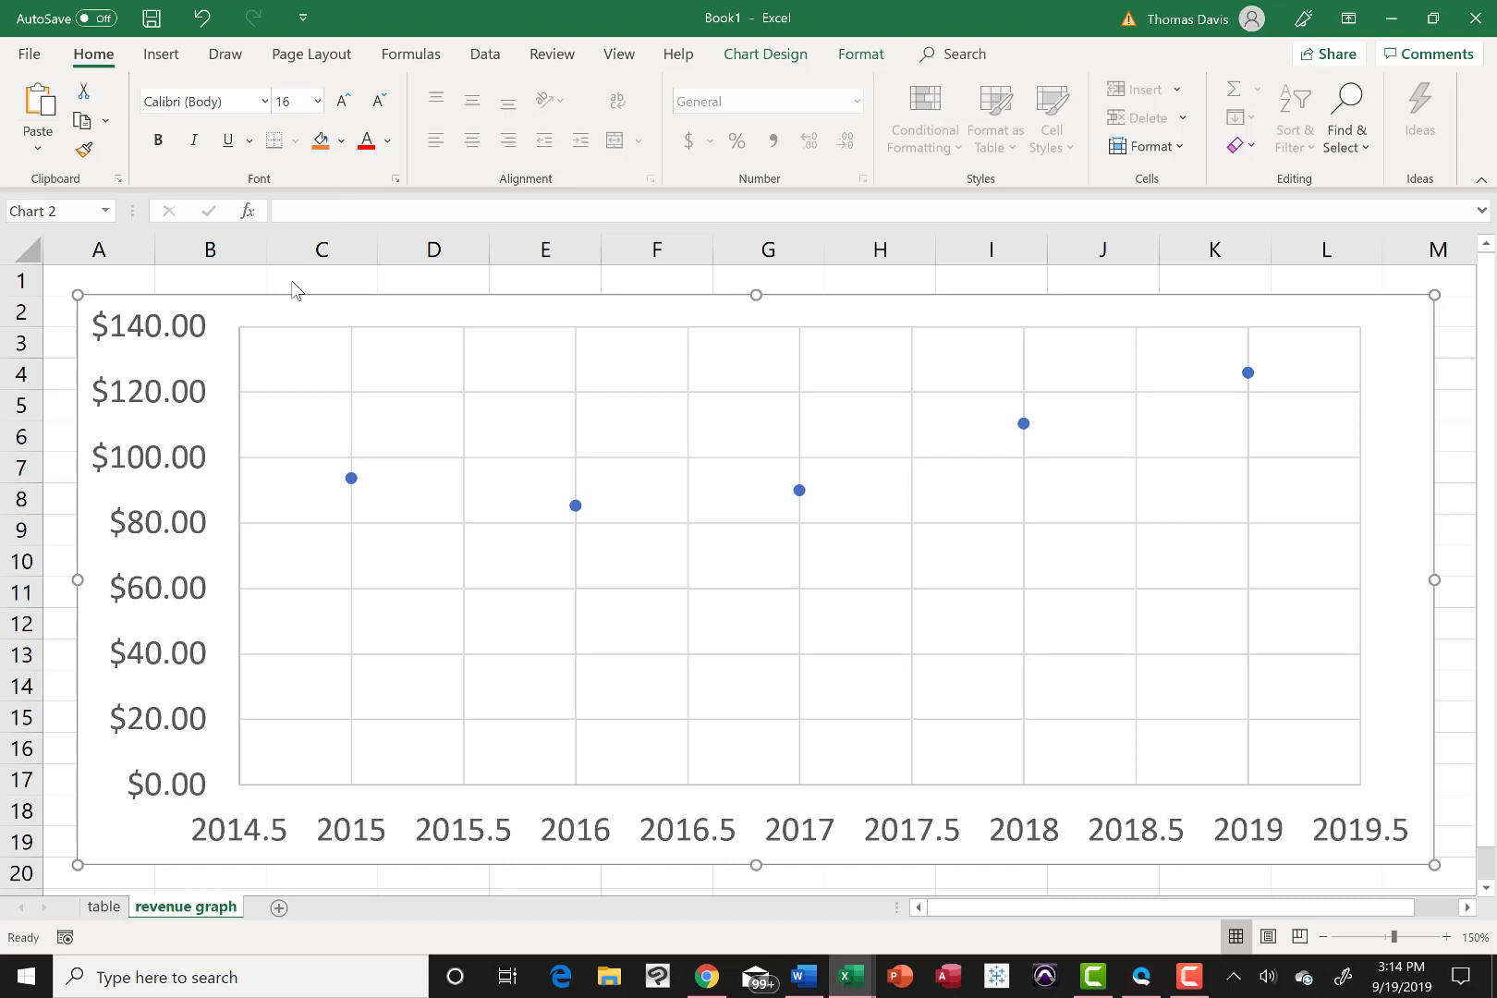
# Step: Delete both the vertical and horizontal gridlines from the revenue chart
pyautogui.click(687, 358)
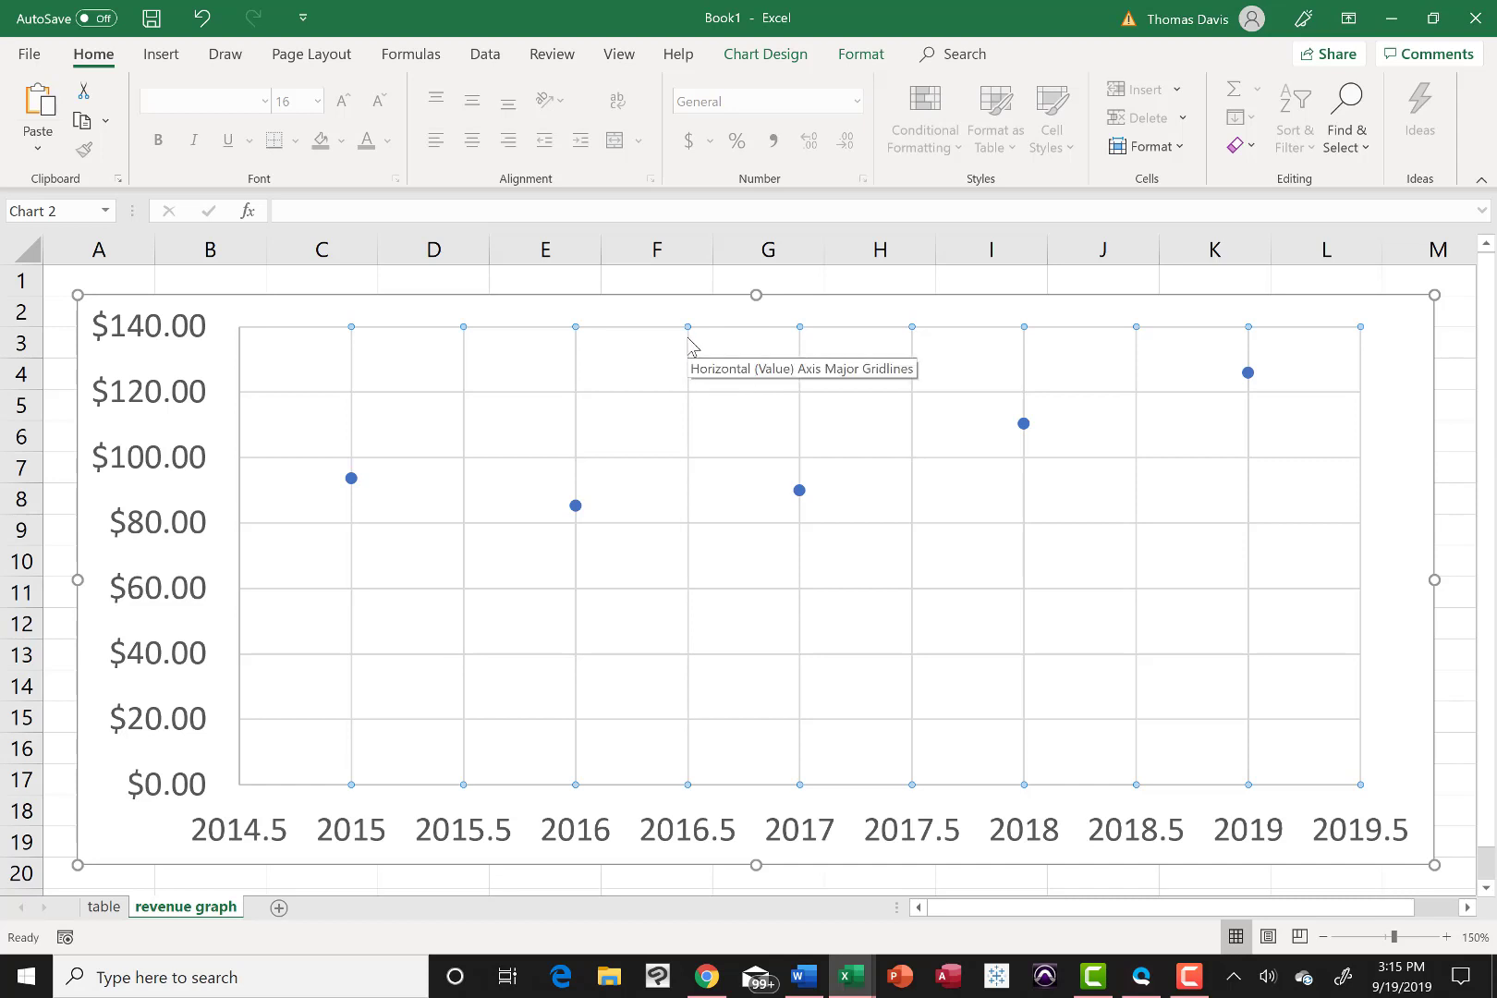
pyautogui.press('Delete')
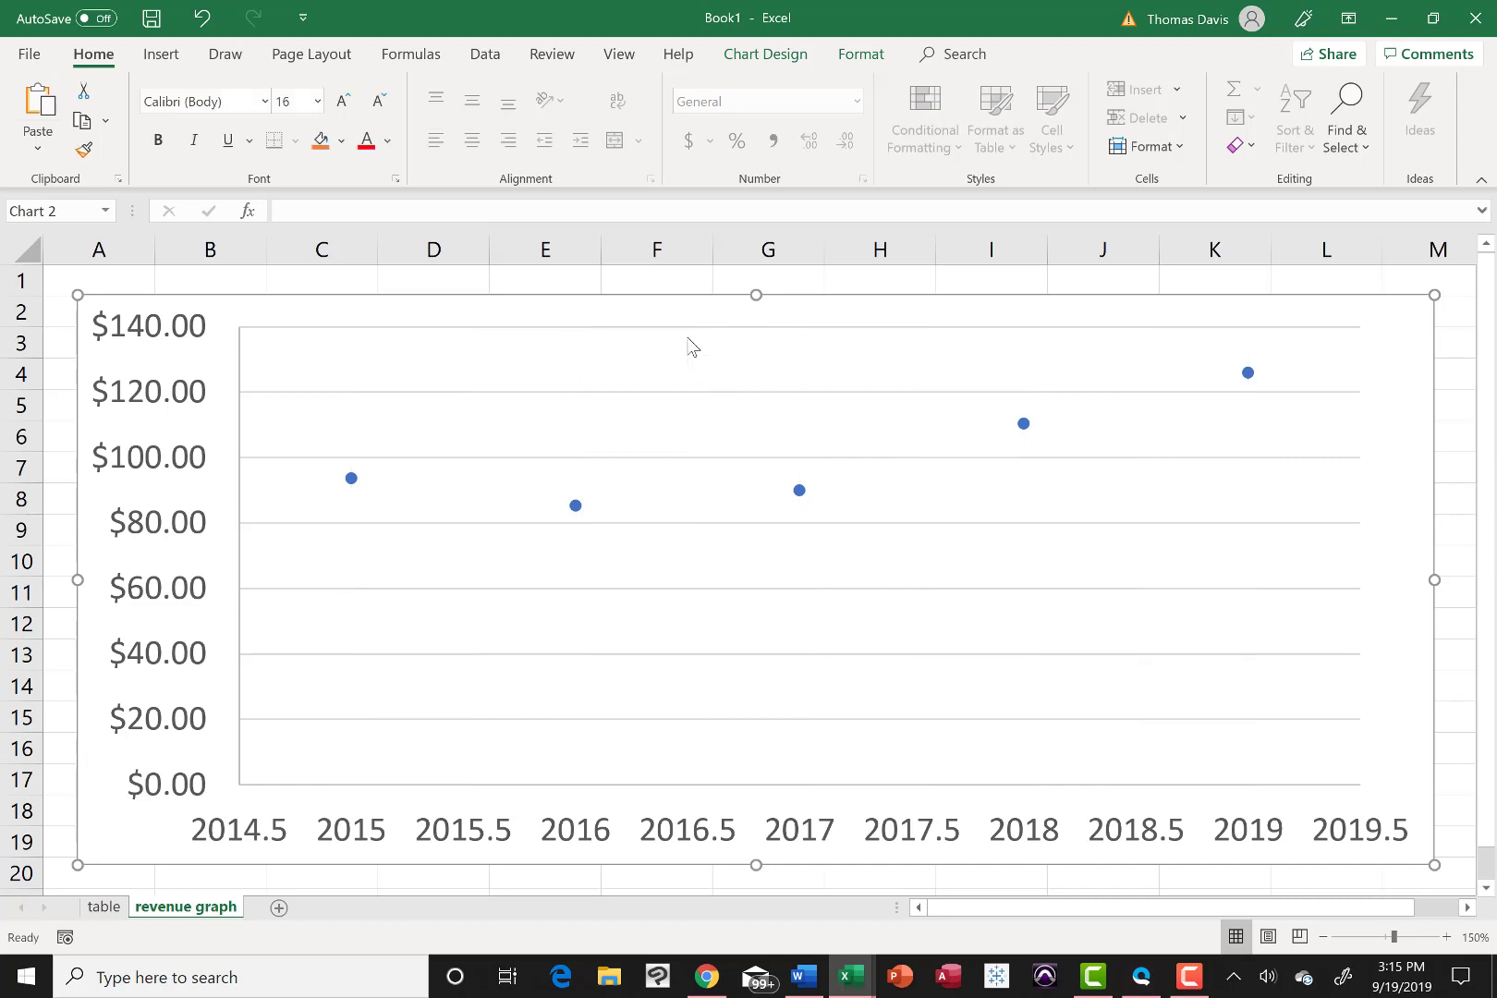
pyautogui.click(677, 389)
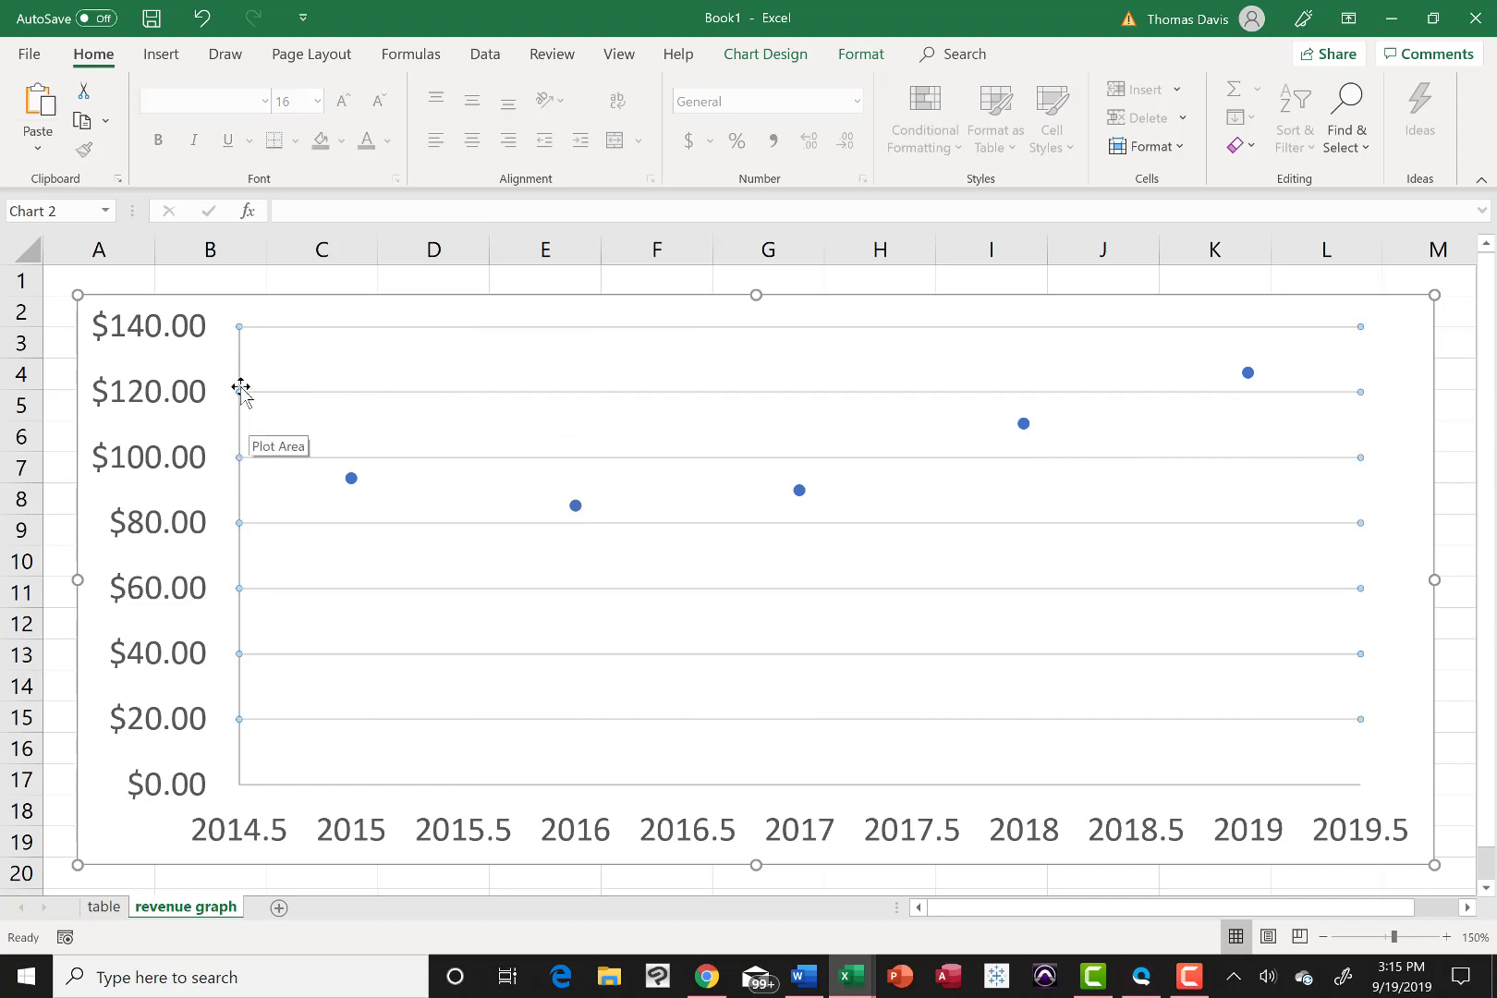
pyautogui.press('Delete')
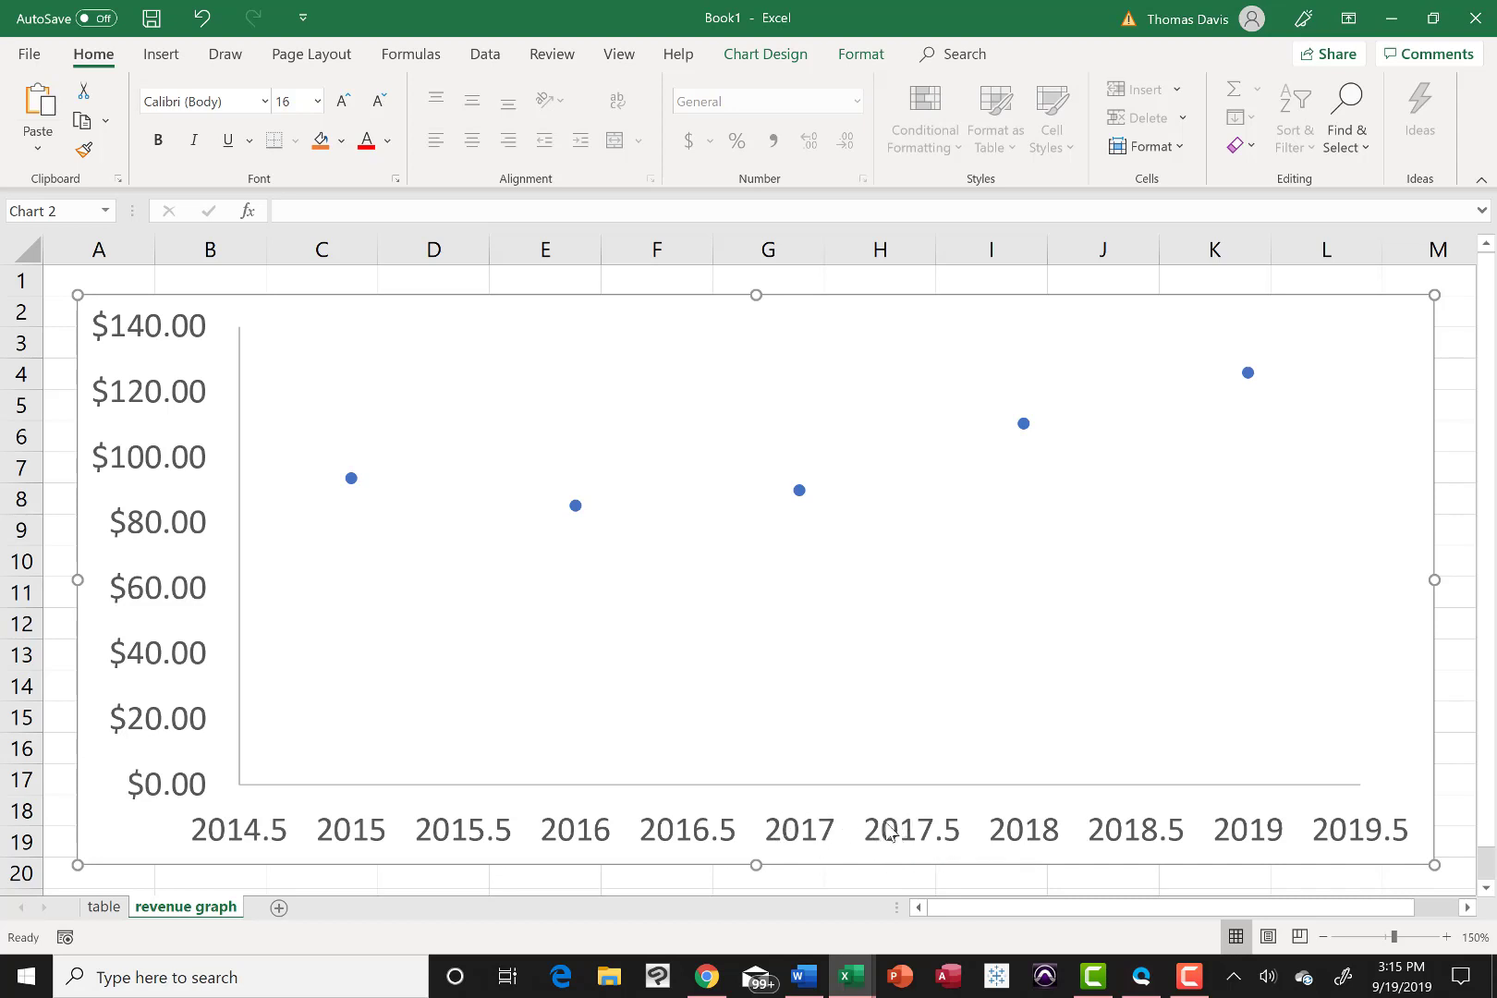
# Step: Set the year axis minimum to 2014 and start entering a maximum of 2022
pyautogui.doubleClick(829, 837)
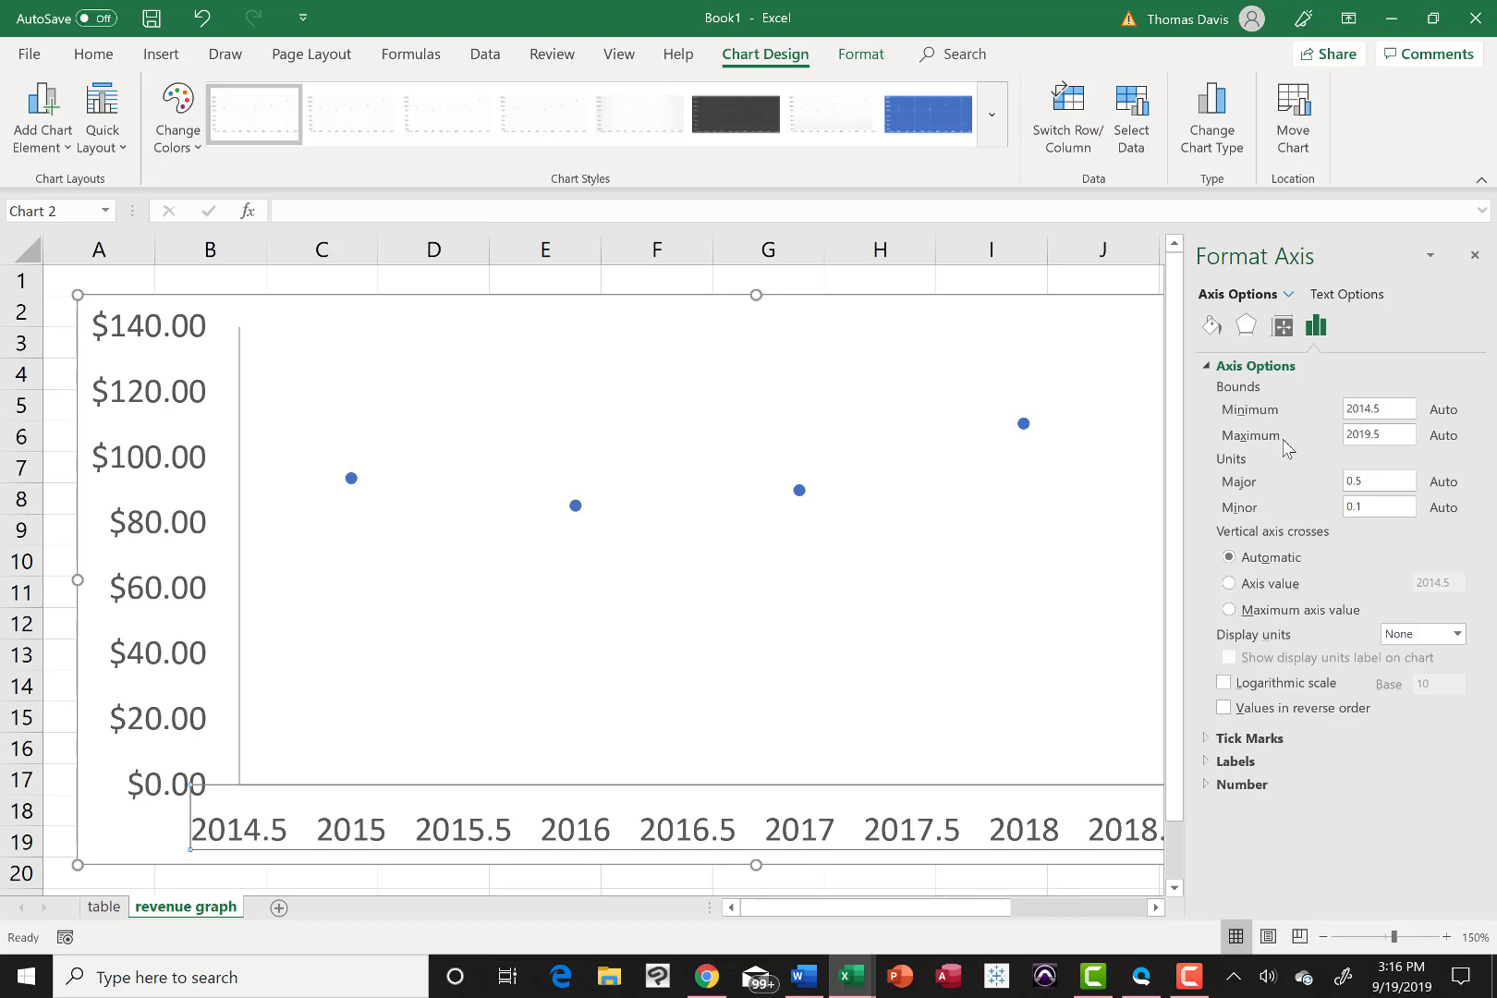
pyautogui.click(1383, 414)
pyautogui.press('BackSpace')
pyautogui.click(1378, 481)
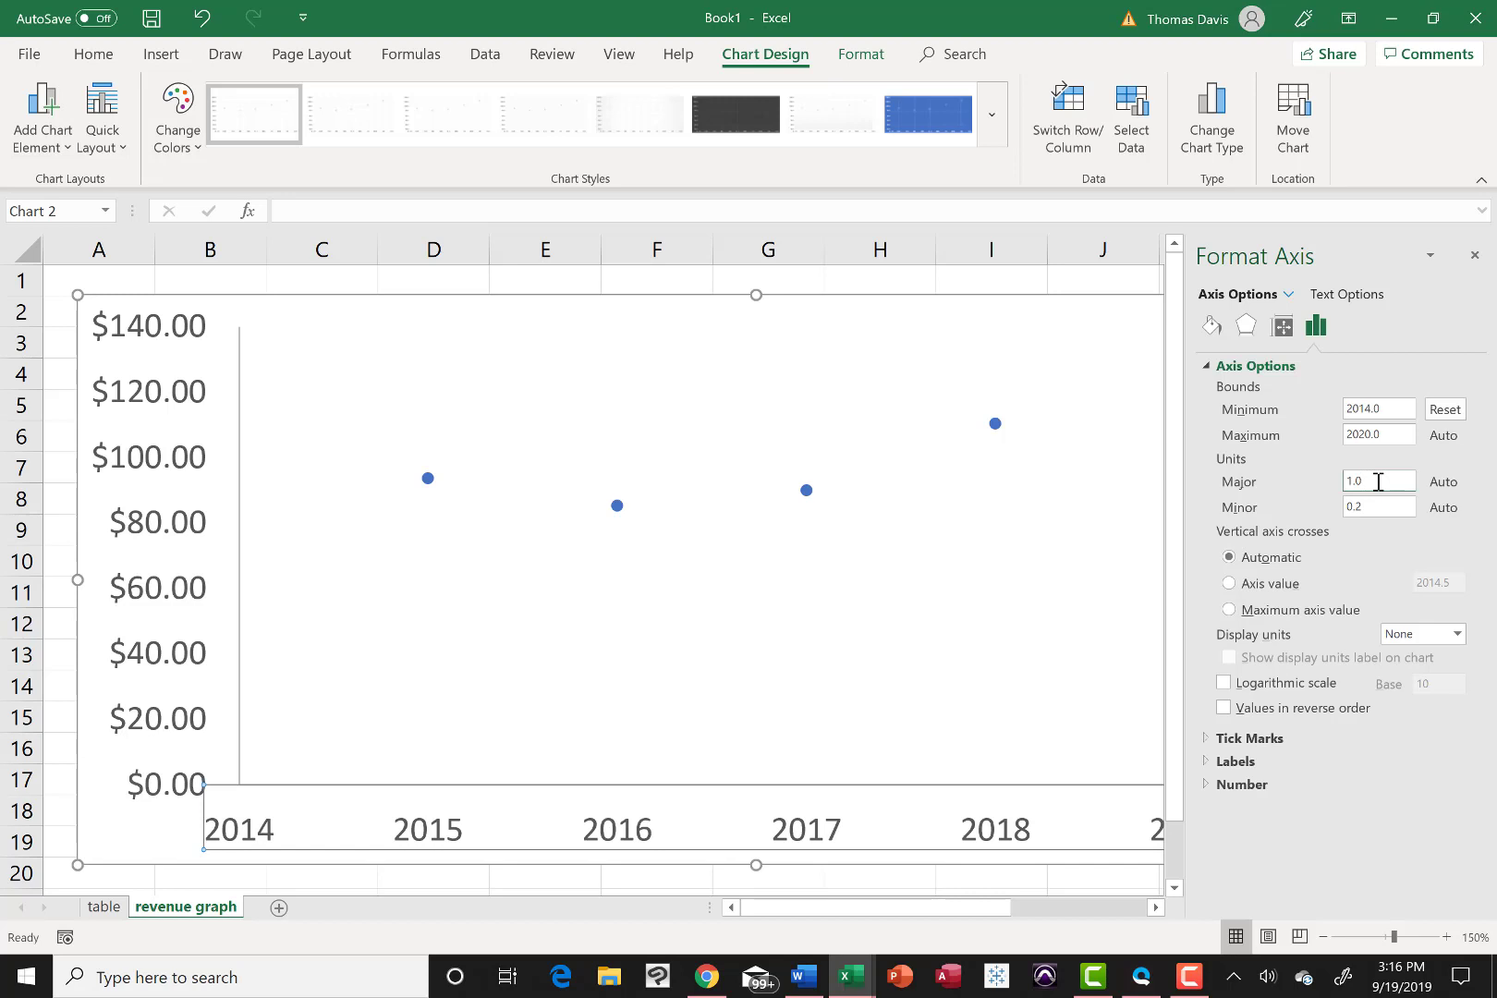
pyautogui.click(1401, 435)
pyautogui.press('BackSpace')
pyautogui.press('BackSpace')
pyautogui.press('BackSpace')
pyautogui.write('2')
# Step: Apply the 2022 year-axis maximum and set its major tick marks to Inside
pyautogui.click(1273, 739)
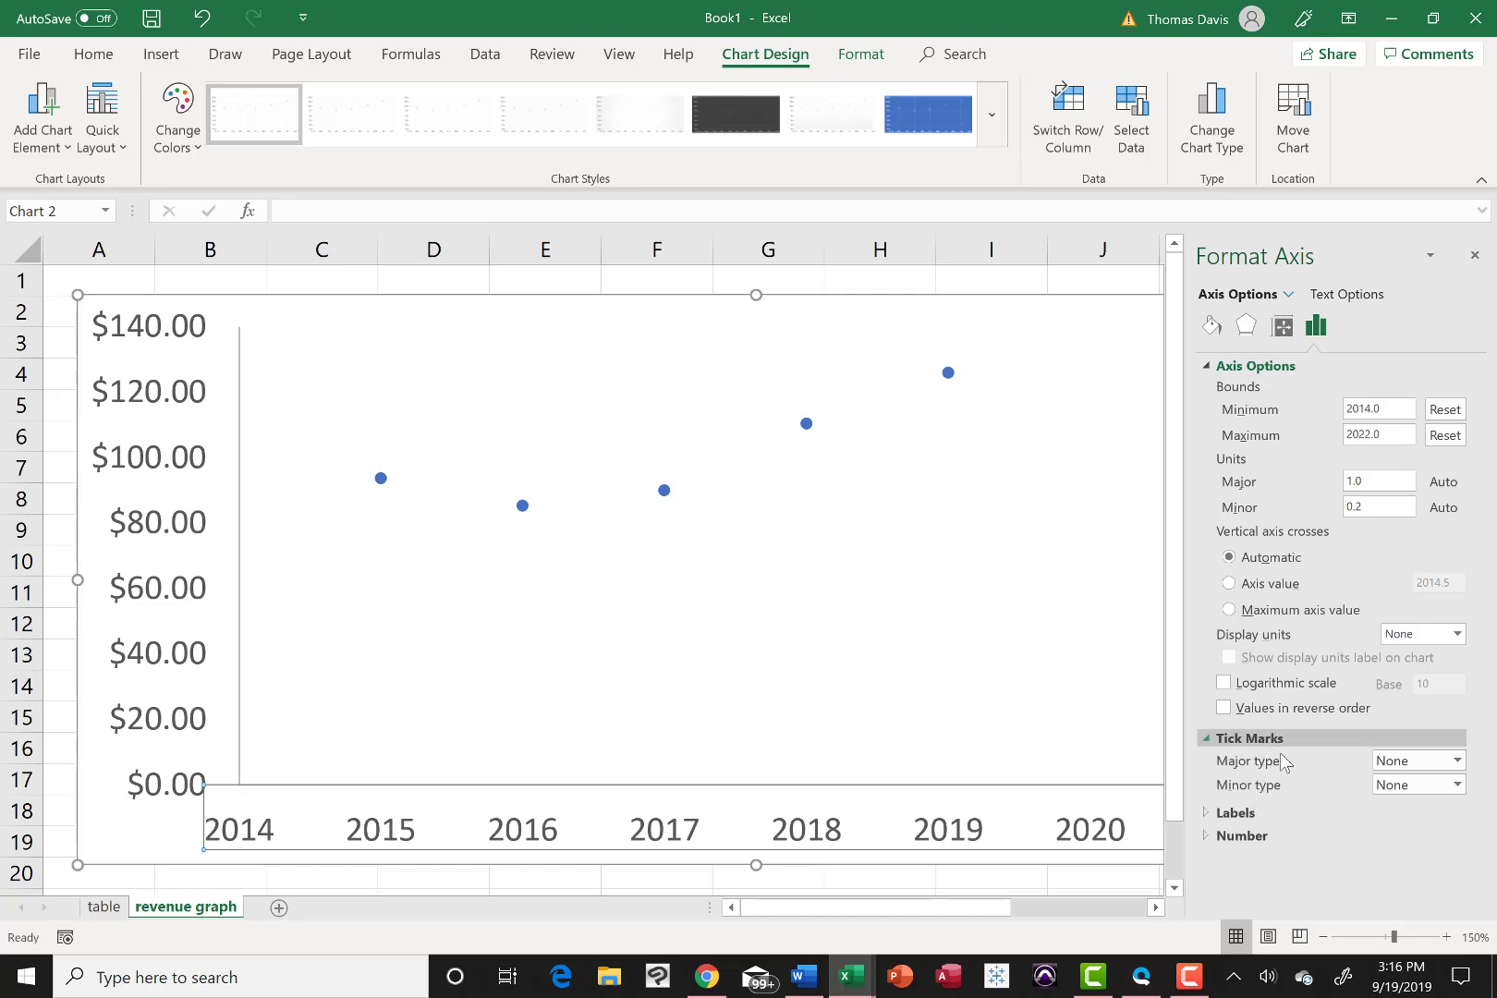
pyautogui.click(1400, 760)
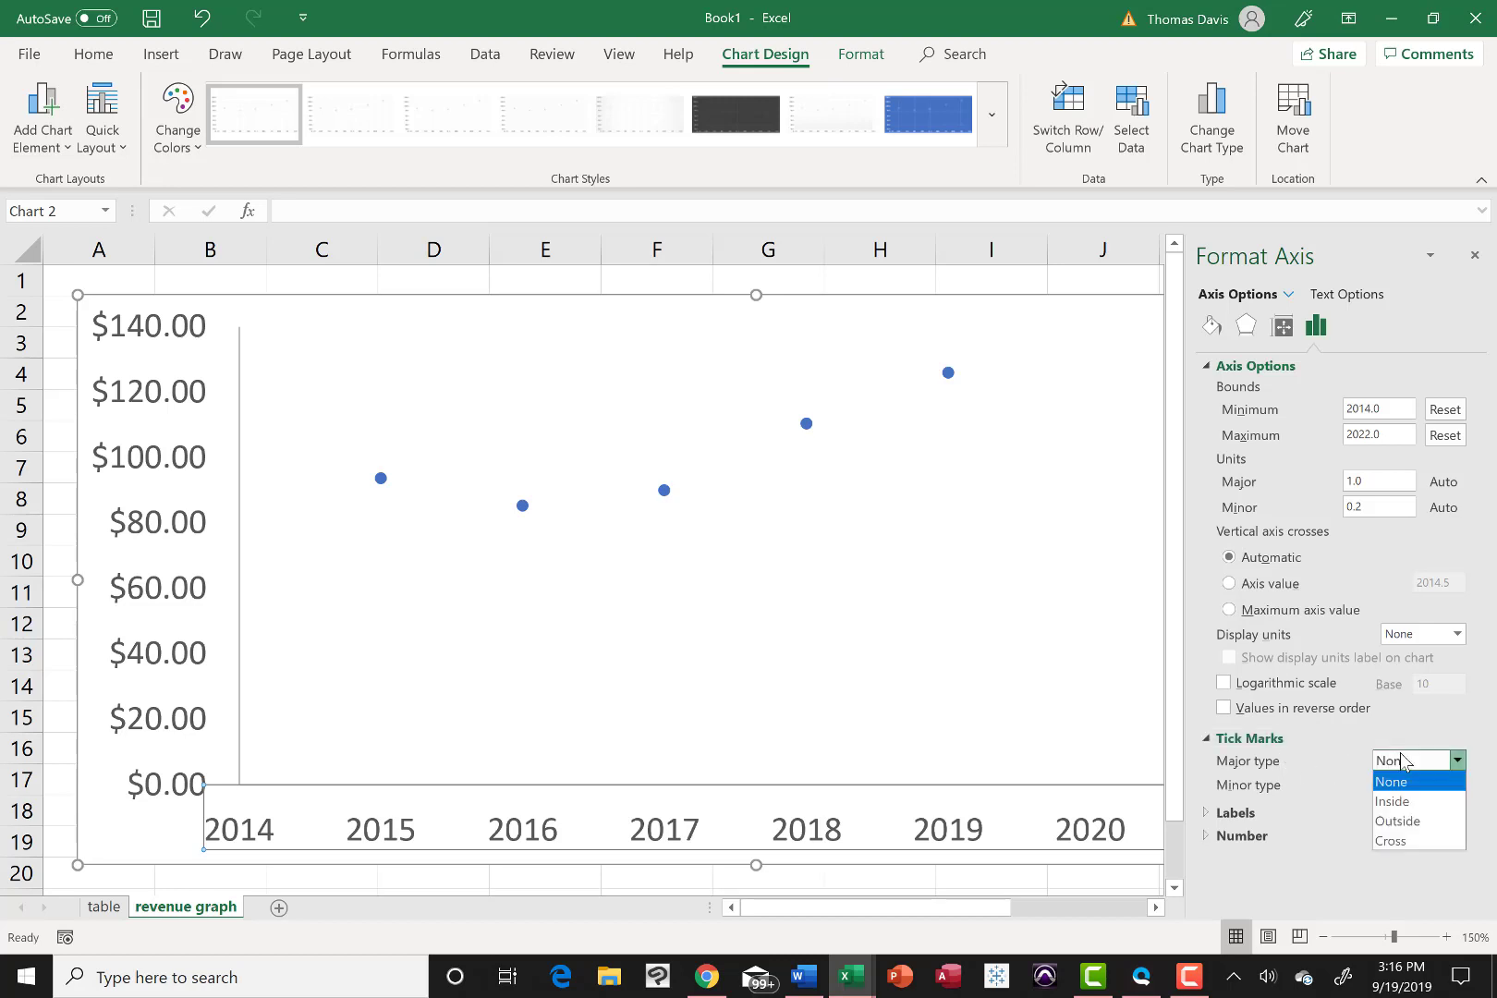
pyautogui.click(1403, 801)
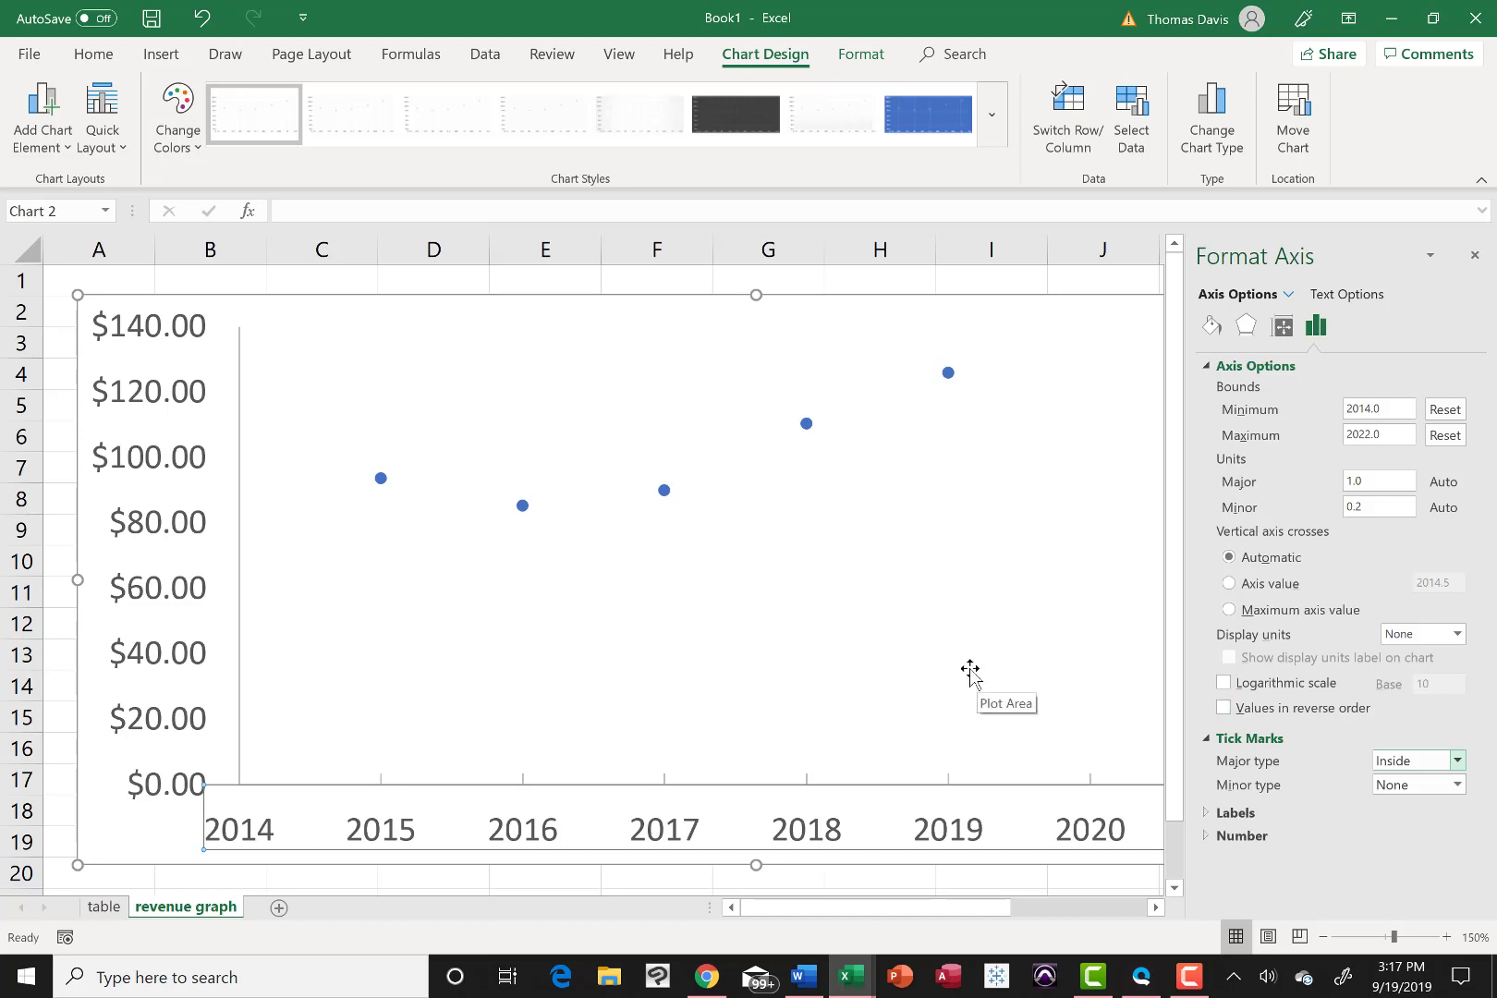
pyautogui.click(171, 467)
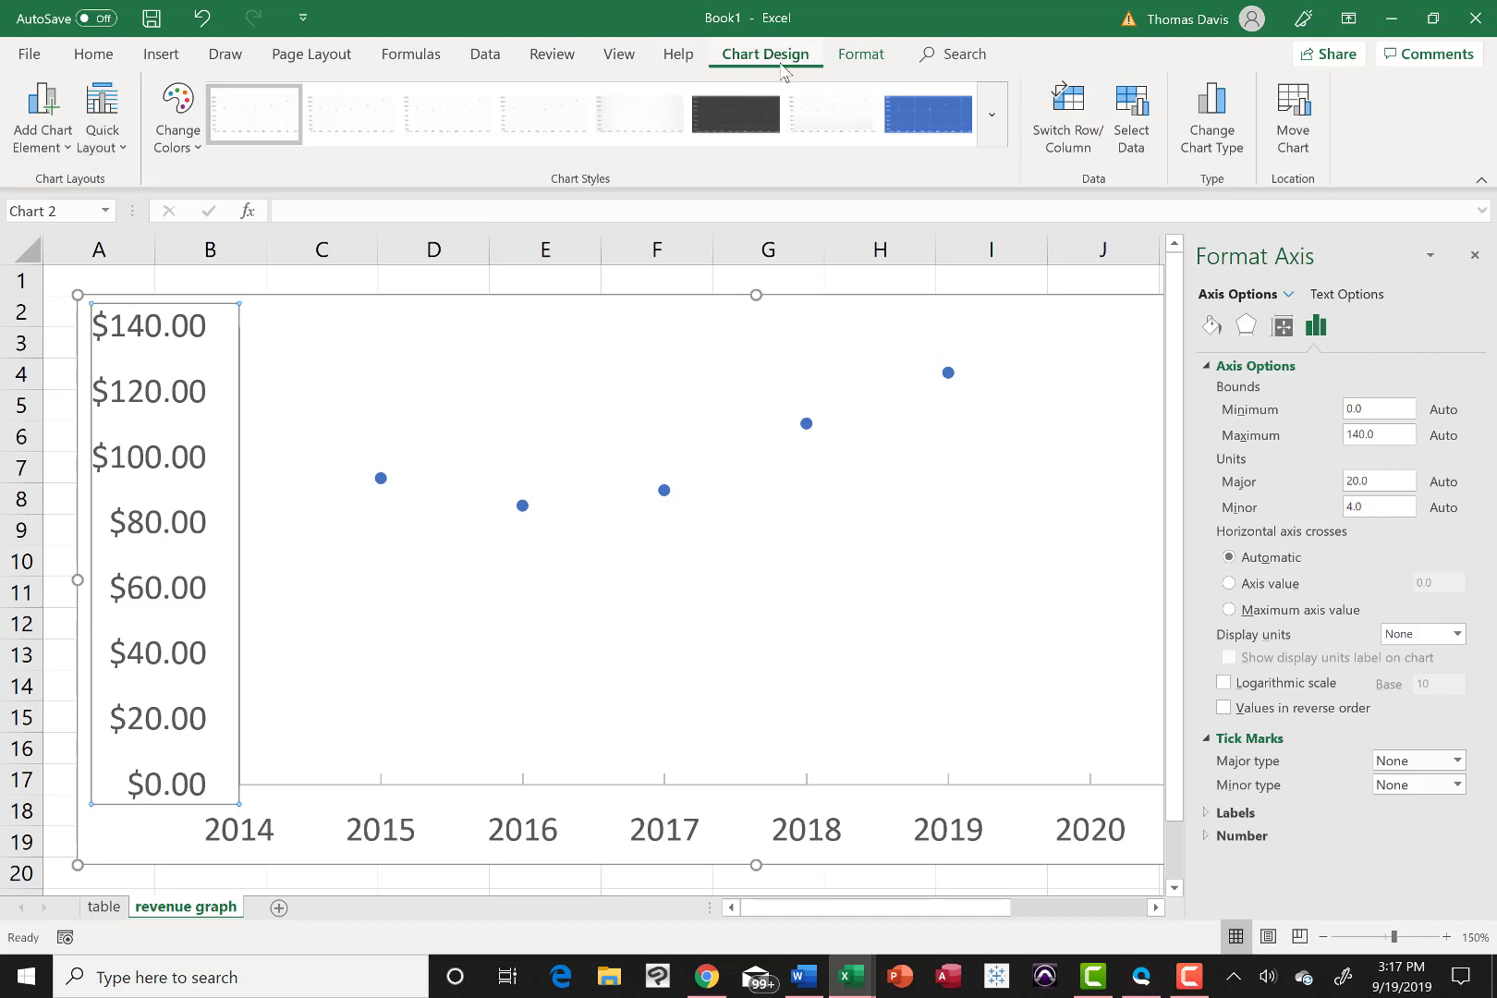
# Step: Add a primary vertical axis title reading 'Revenue *in billions'
pyautogui.click(49, 114)
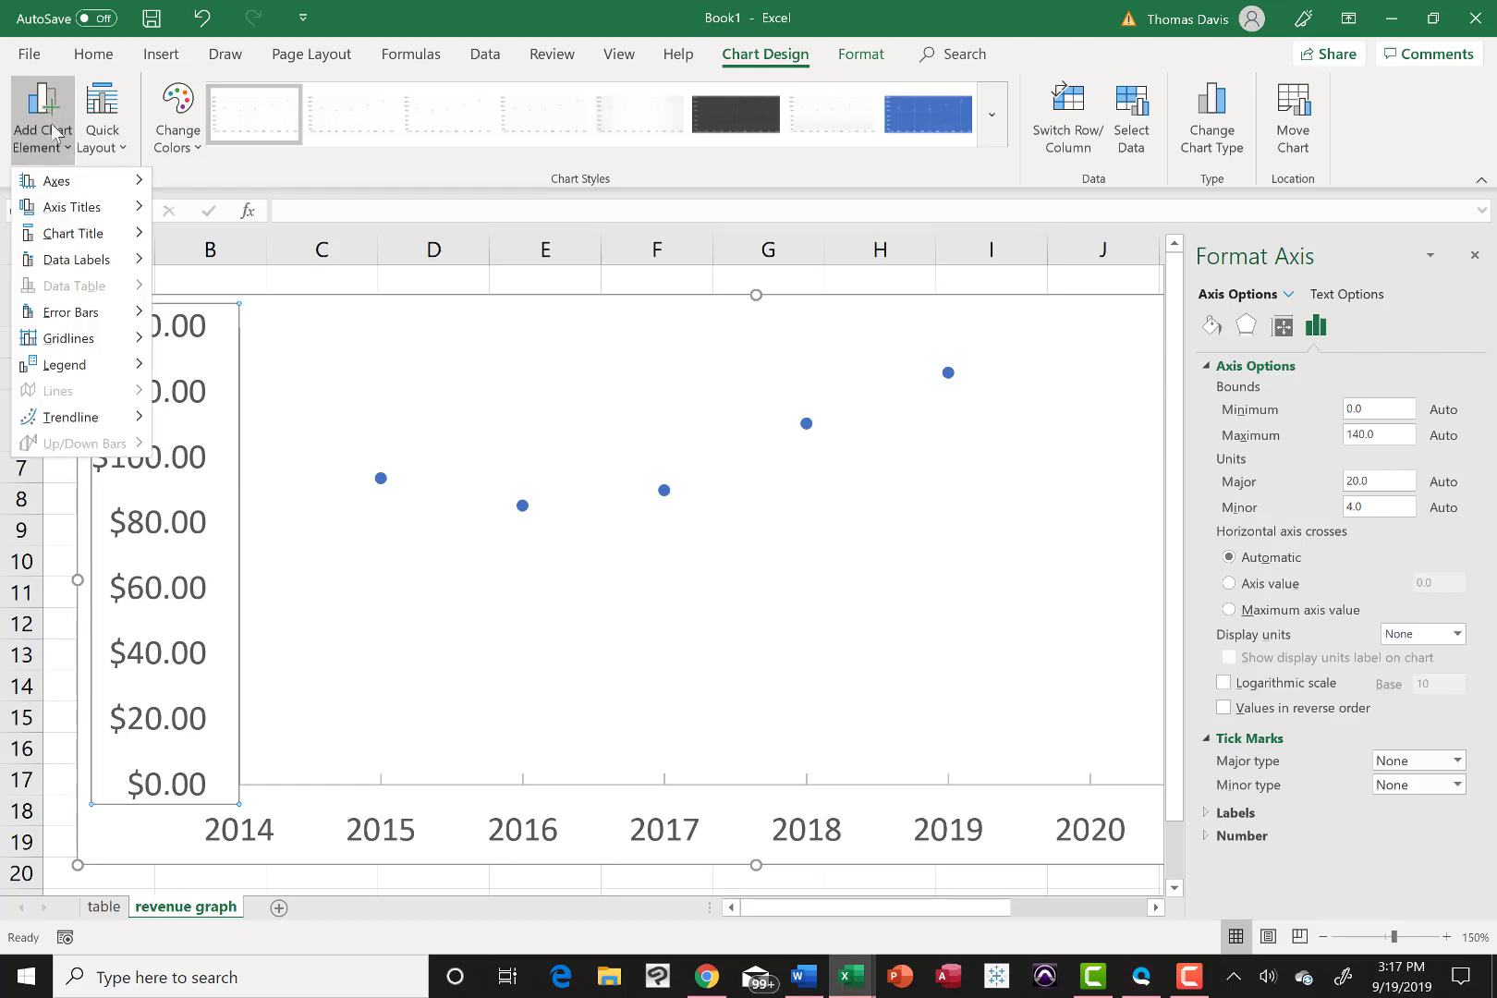
pyautogui.moveTo(83, 211)
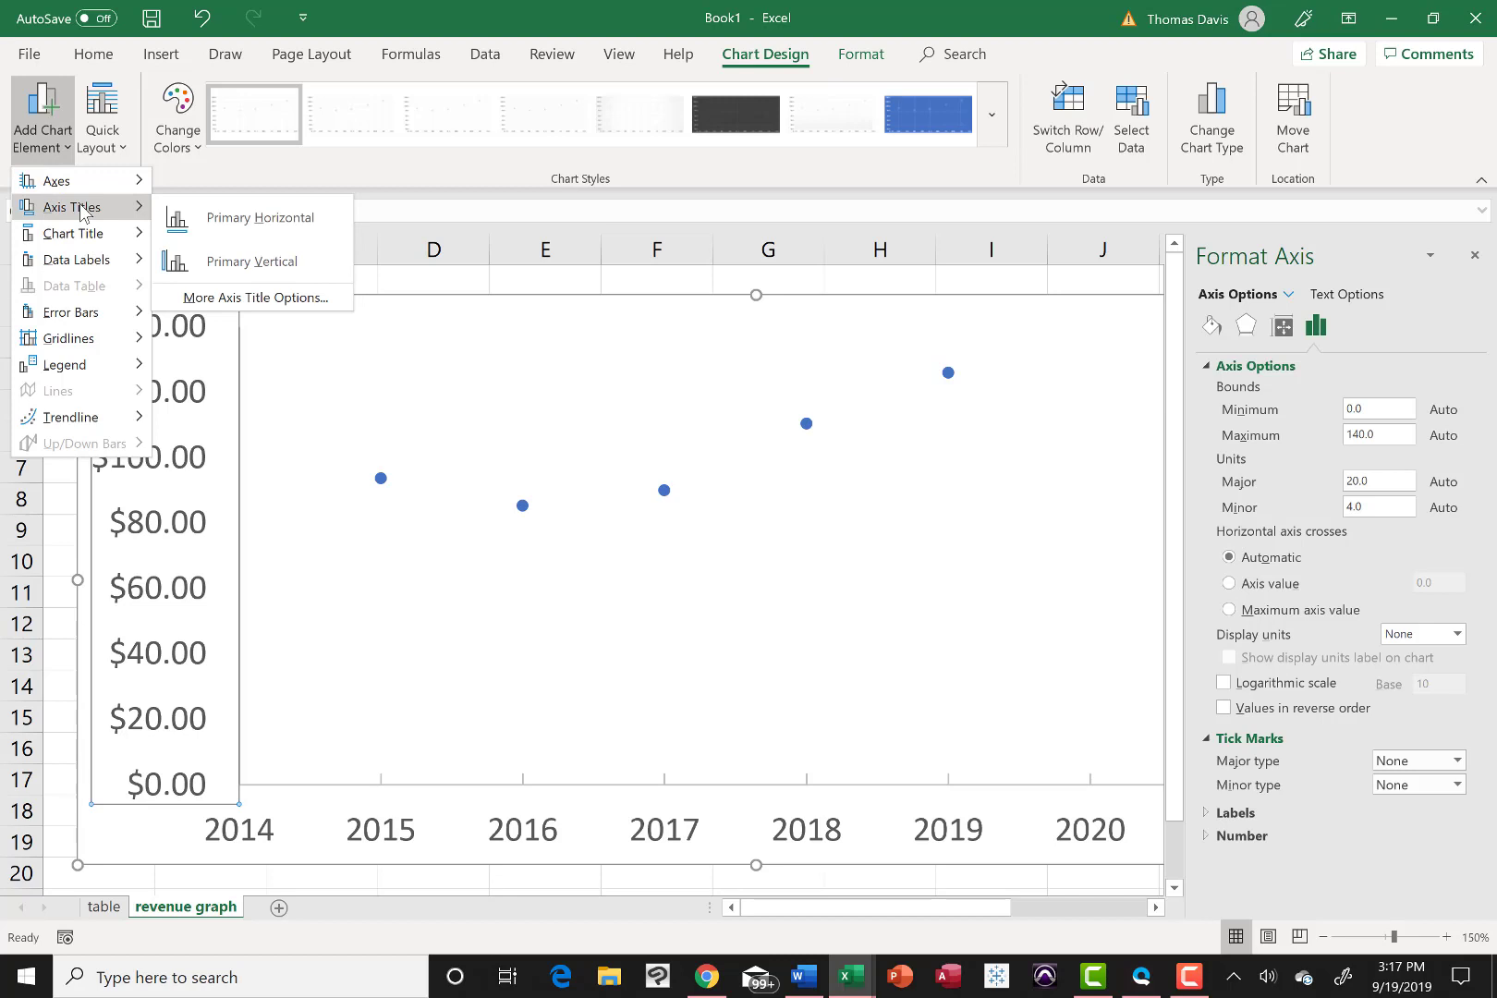
pyautogui.click(220, 262)
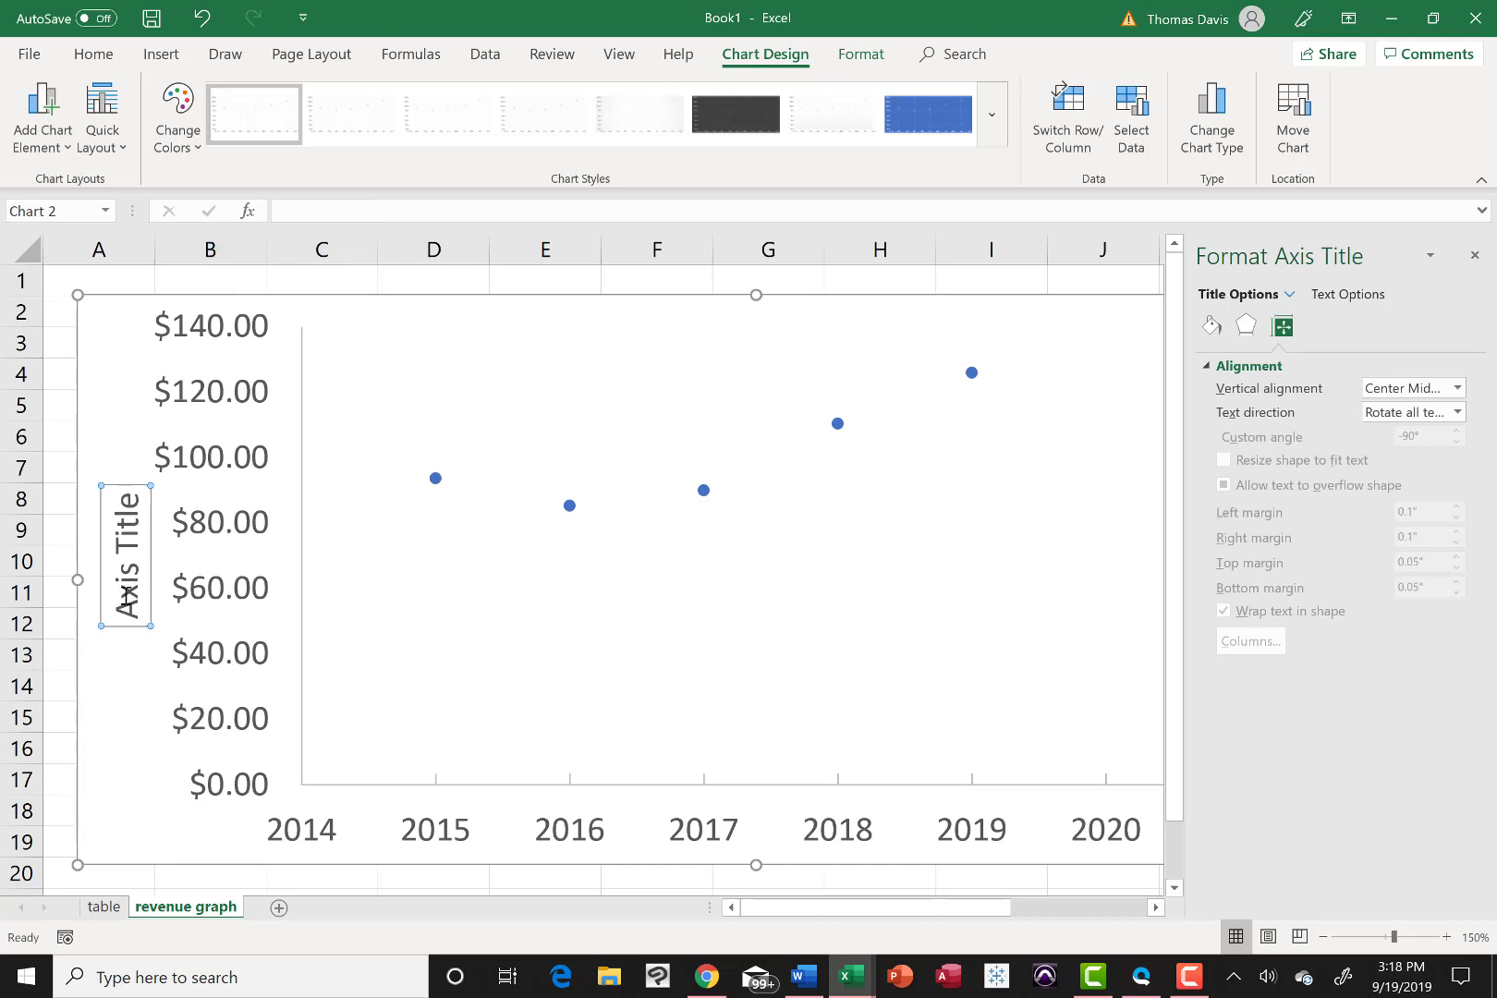
pyautogui.click(128, 610)
pyautogui.press('Delete')
pyautogui.press('Delete')
pyautogui.press('Delete')
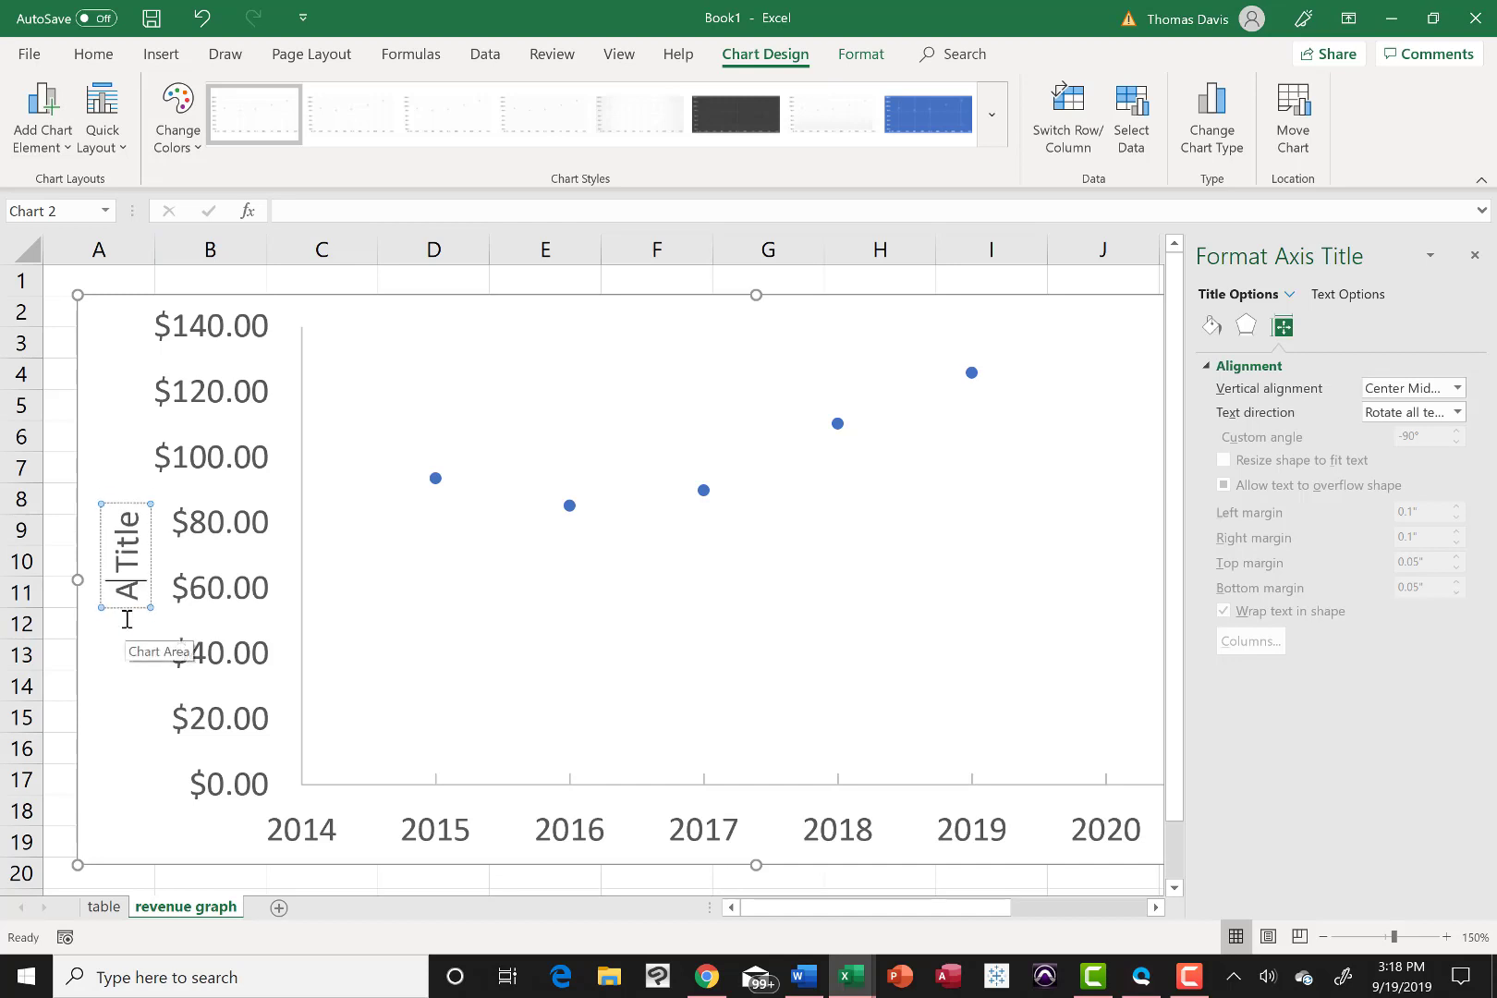
pyautogui.press('Delete')
pyautogui.press('Delete')
pyautogui.press('Delete')
pyautogui.press('Delete')
pyautogui.press('Delete')
pyautogui.press('Delete')
pyautogui.press('BackSpace')
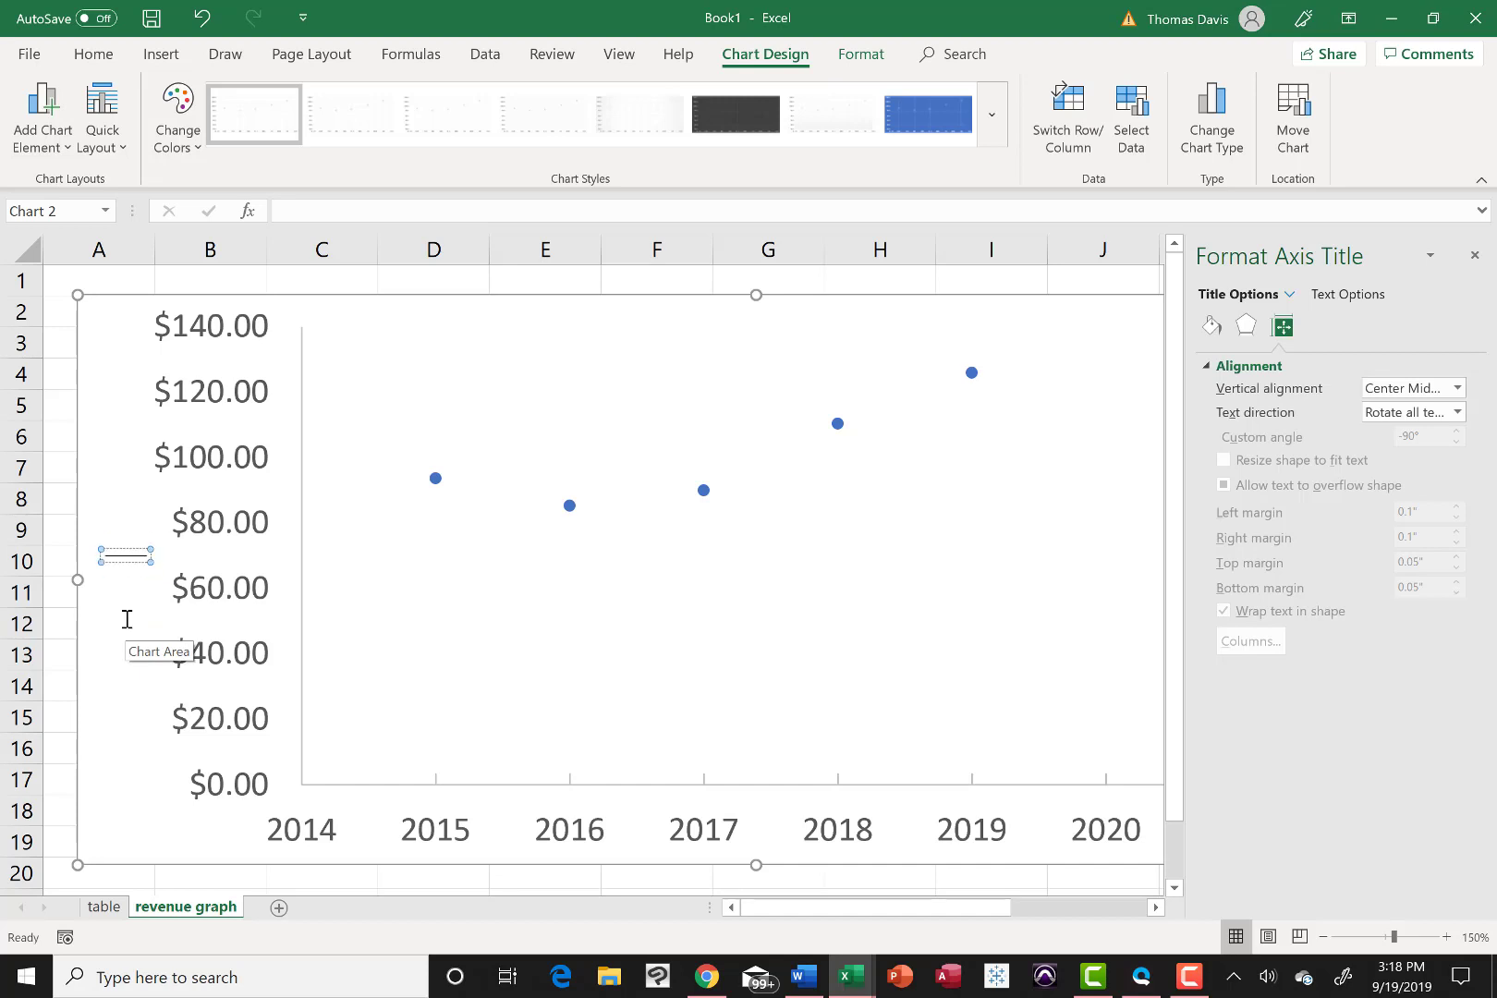
pyautogui.write('Revenue')
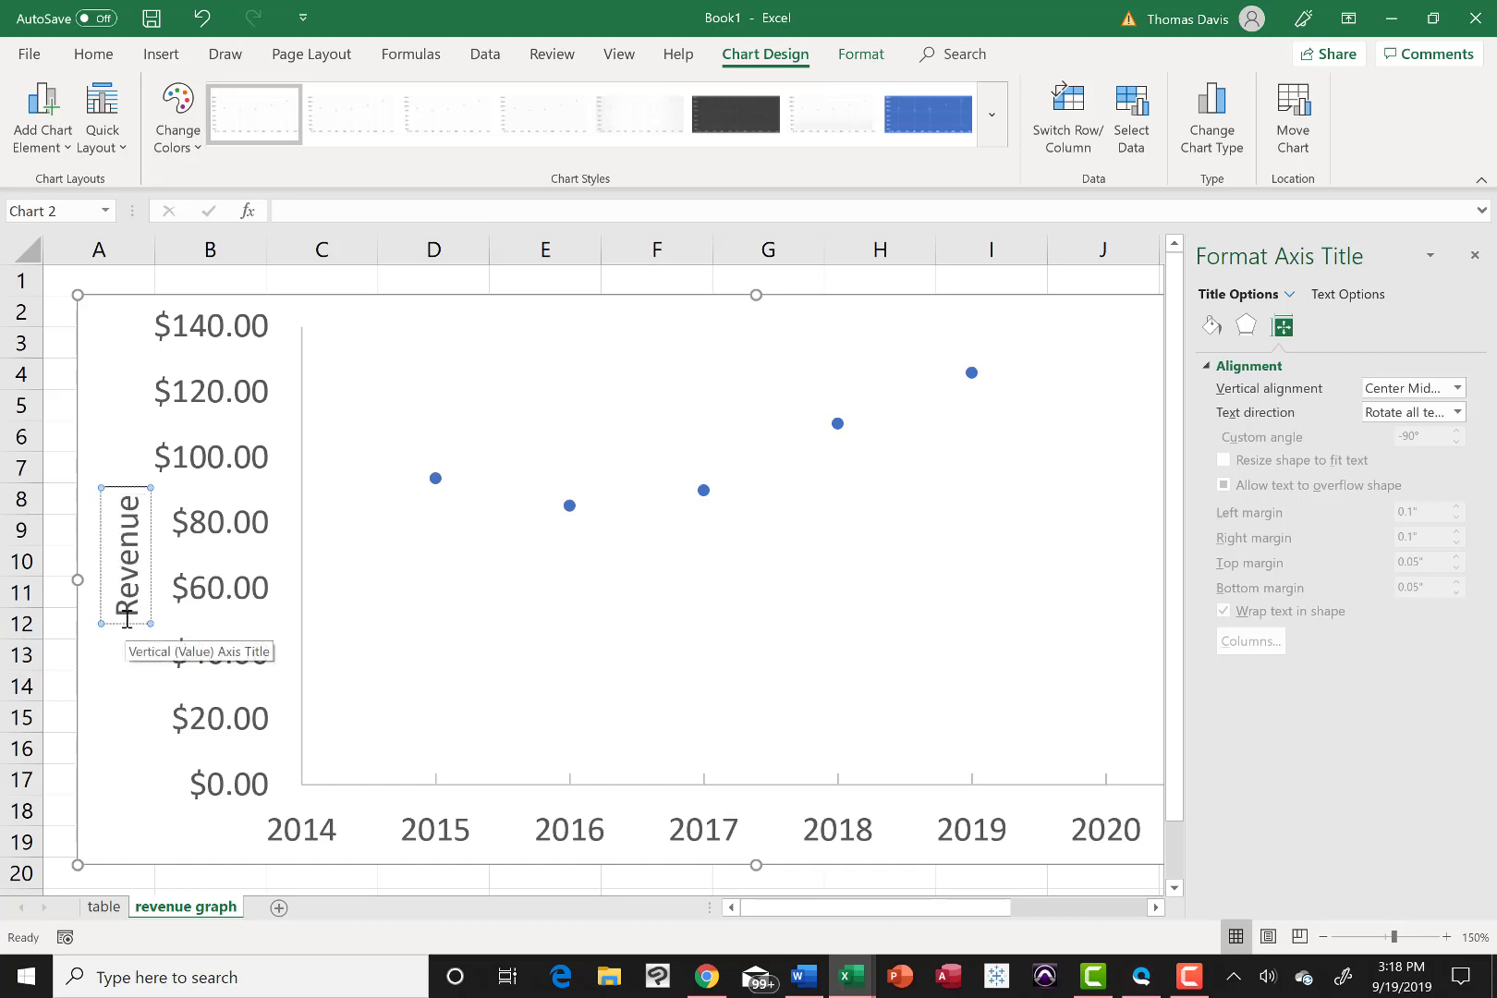
pyautogui.write(' *inb')
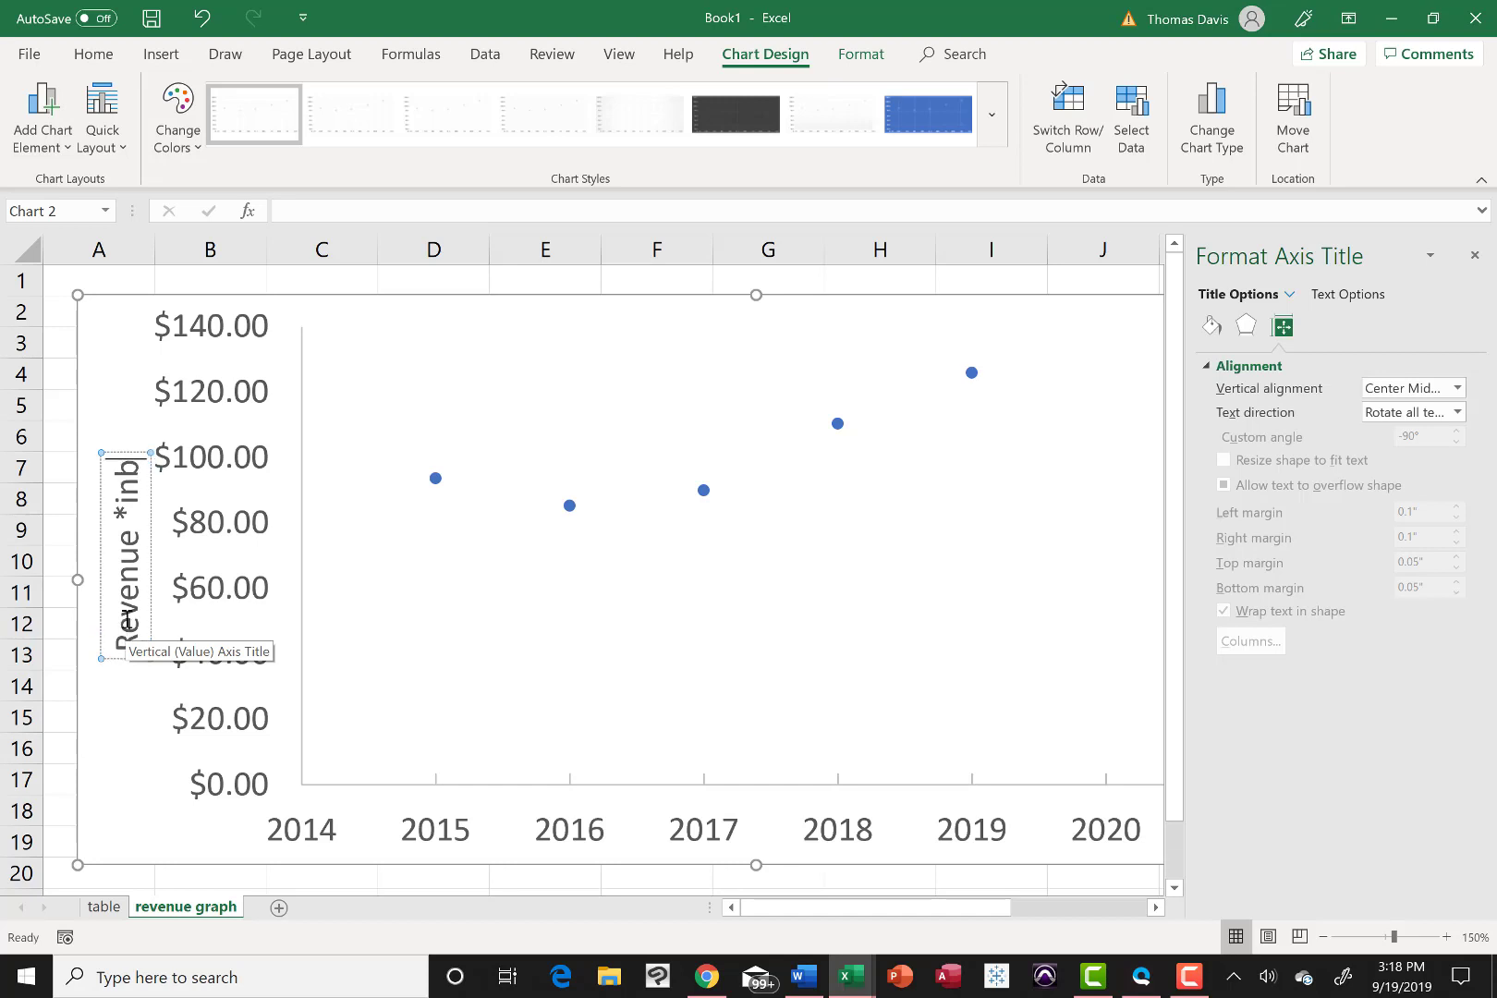
pyautogui.press('BackSpace')
pyautogui.write('billions')
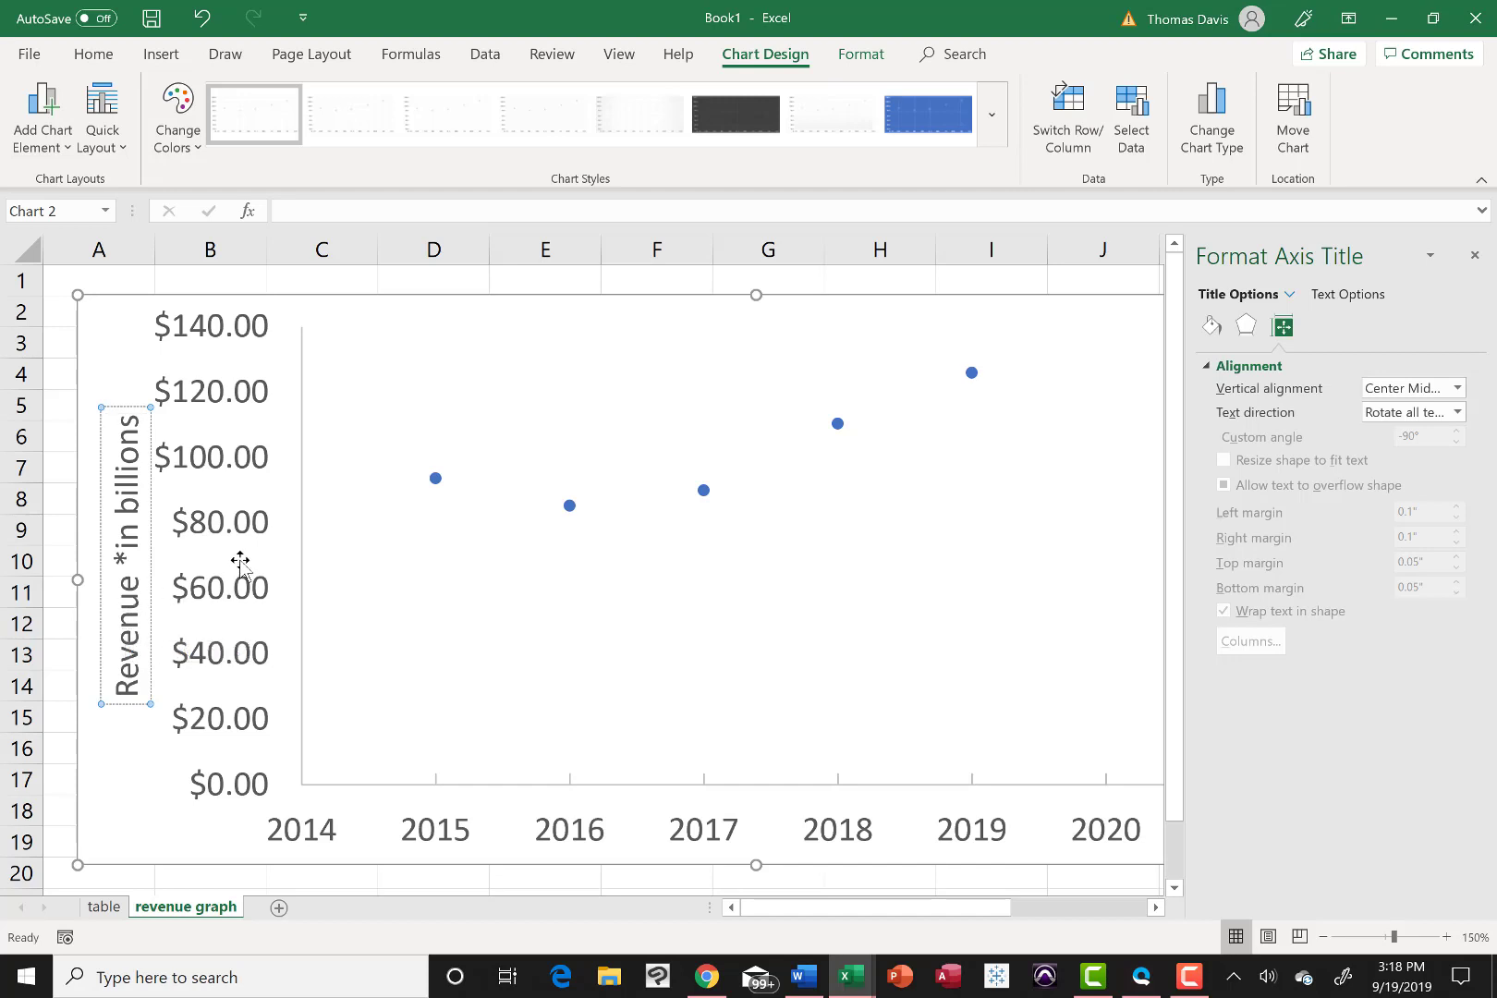
pyautogui.click(240, 406)
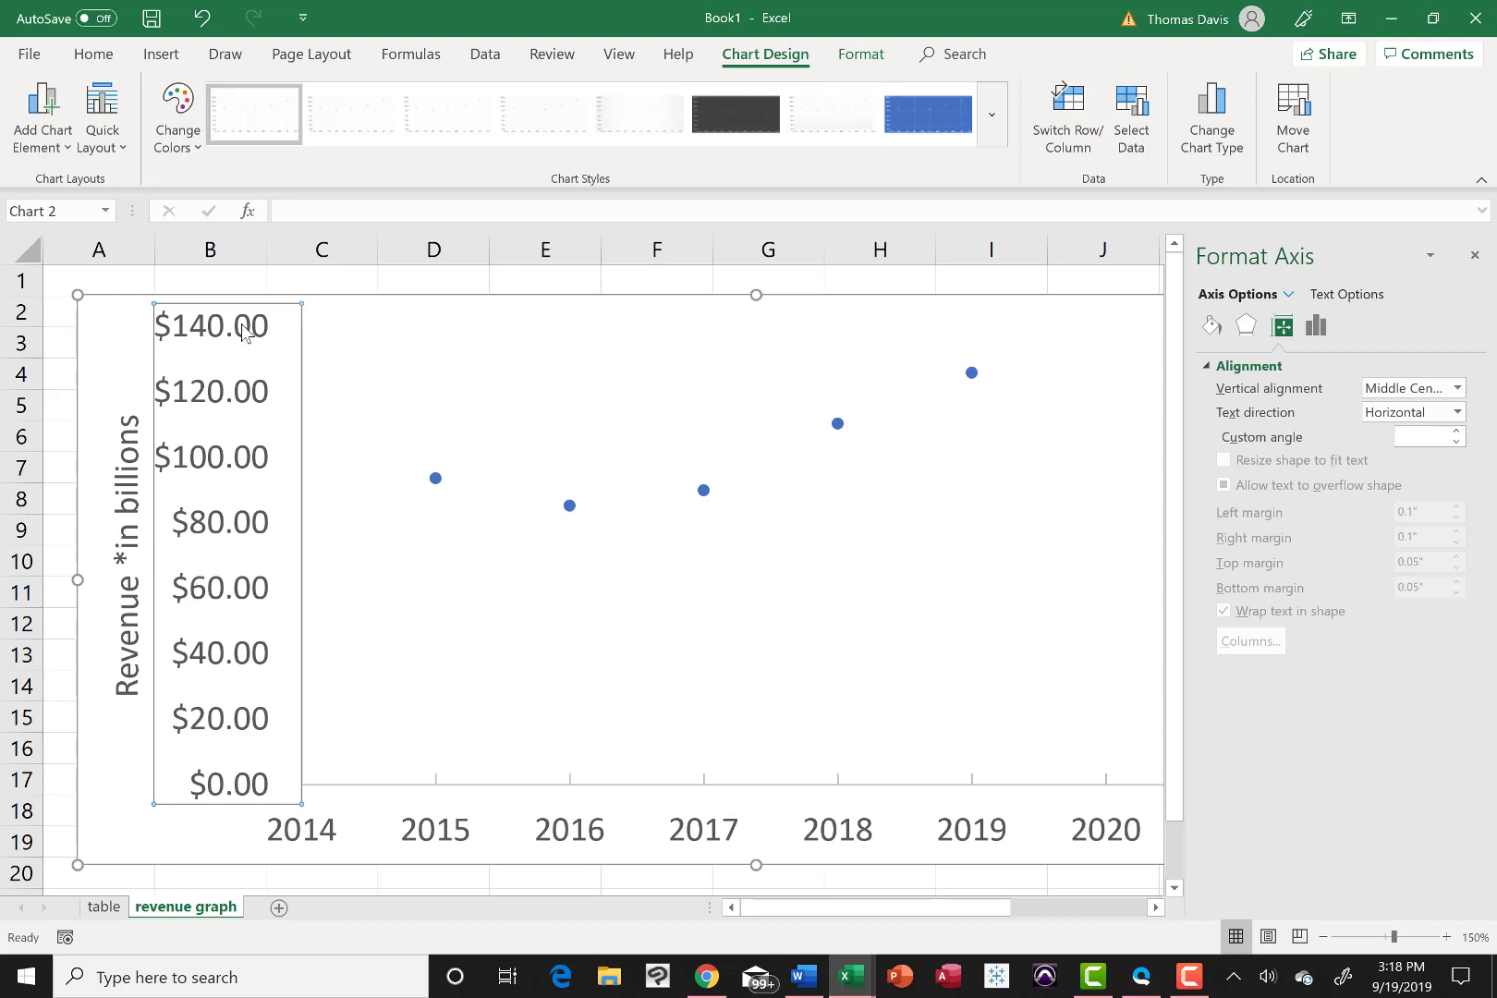
# Step: Expand the revenue axis's bounds and Number settings and select the Decimal places value
pyautogui.click(1318, 328)
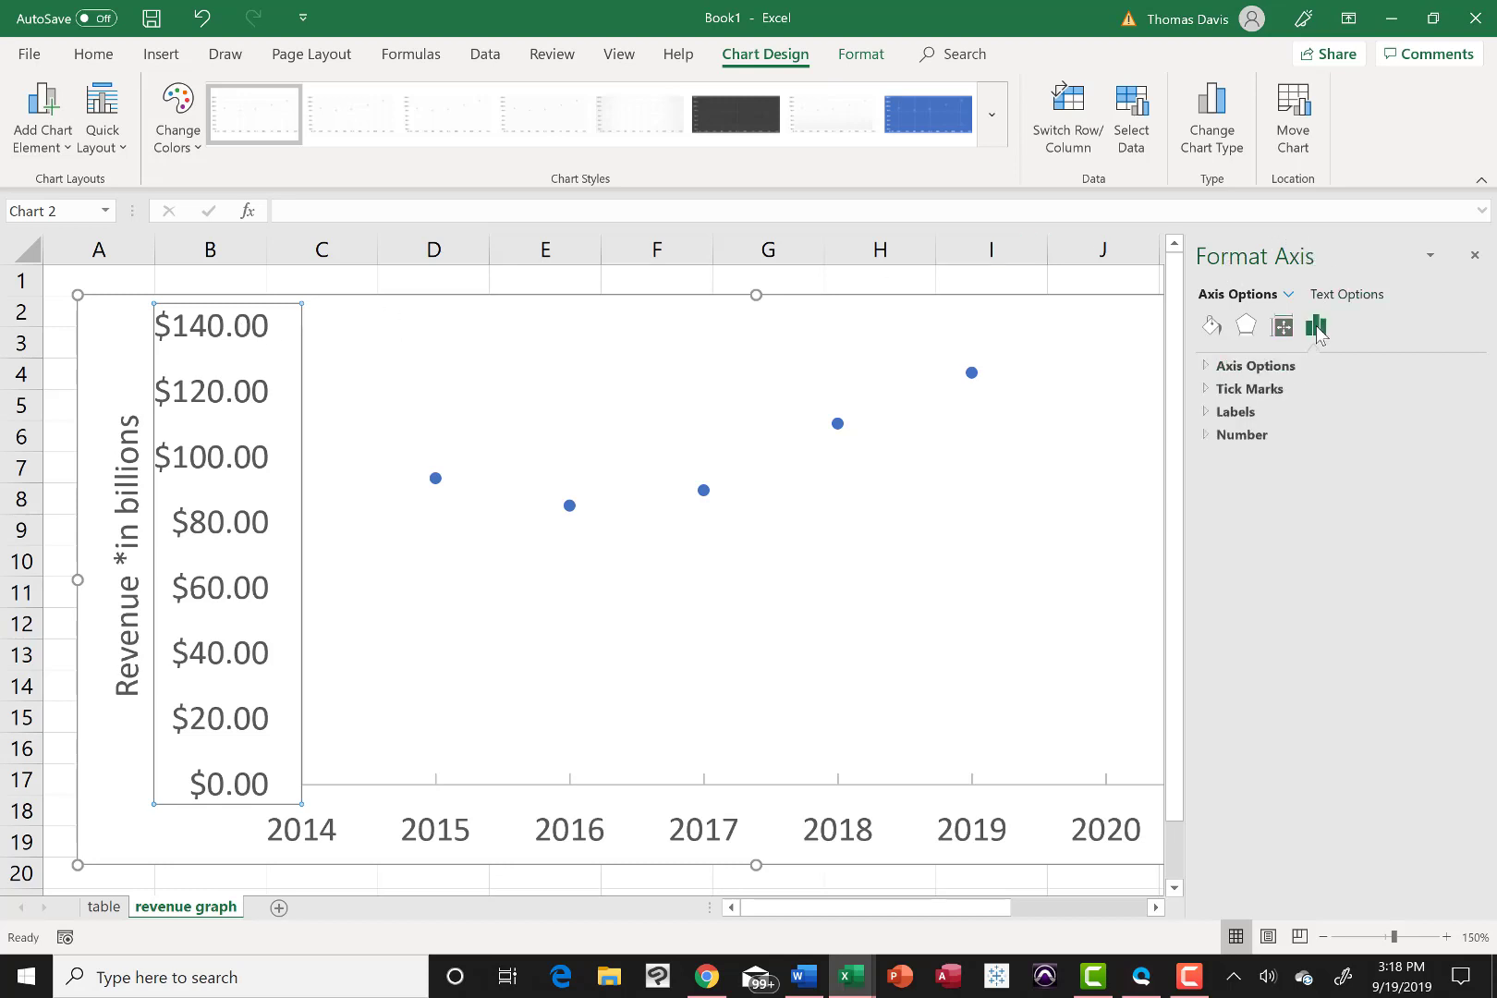
pyautogui.click(1283, 368)
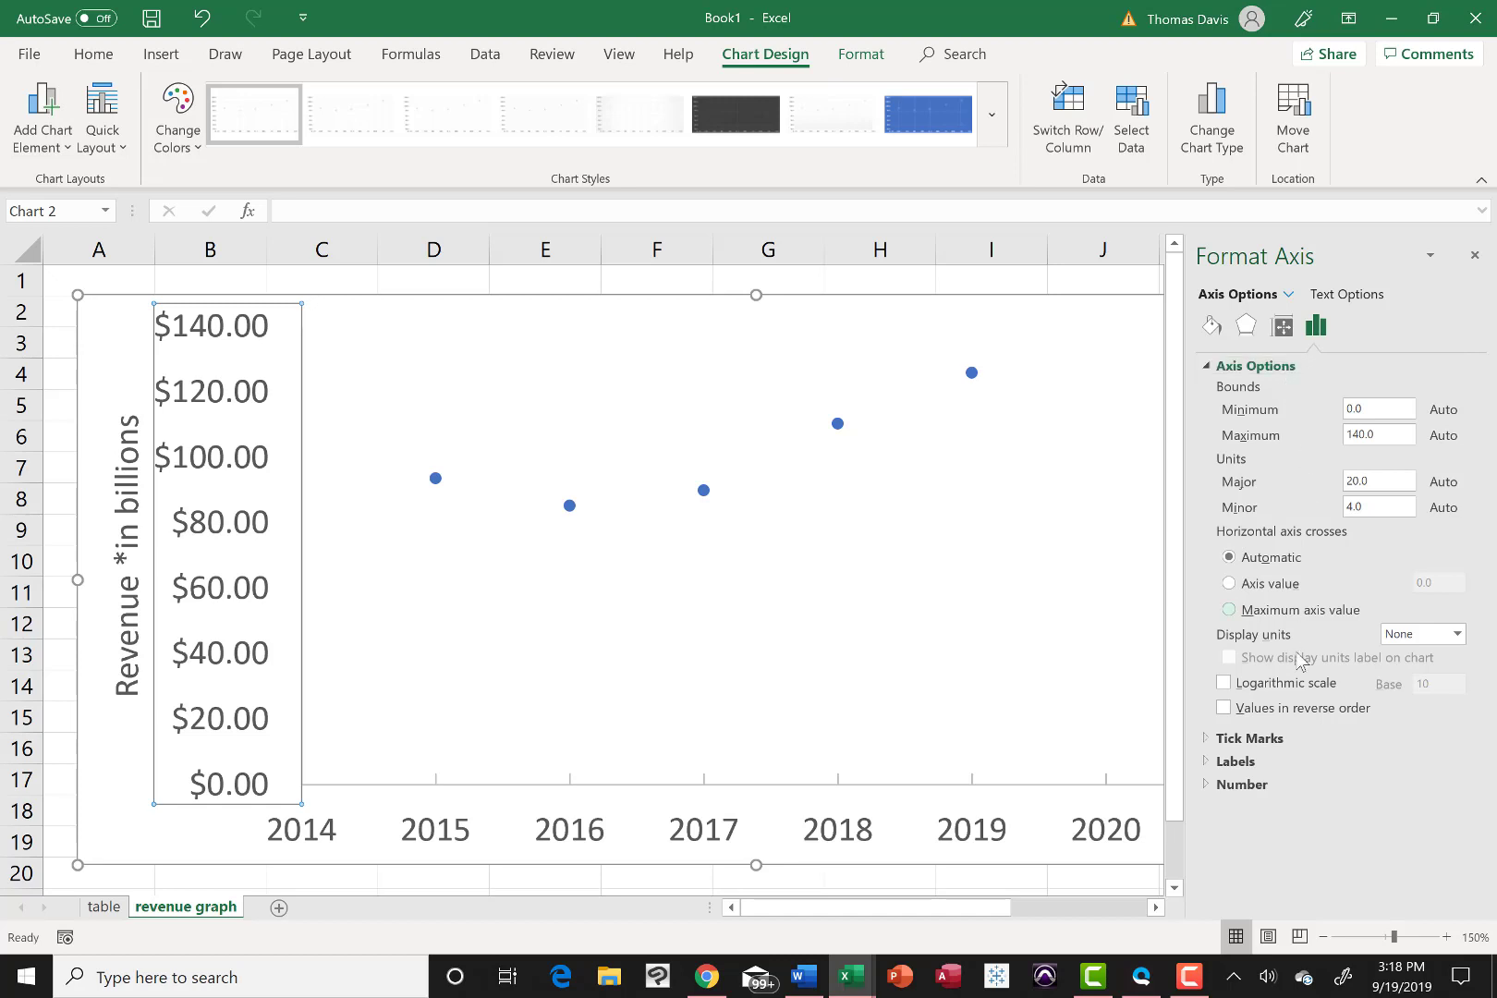
pyautogui.click(1265, 784)
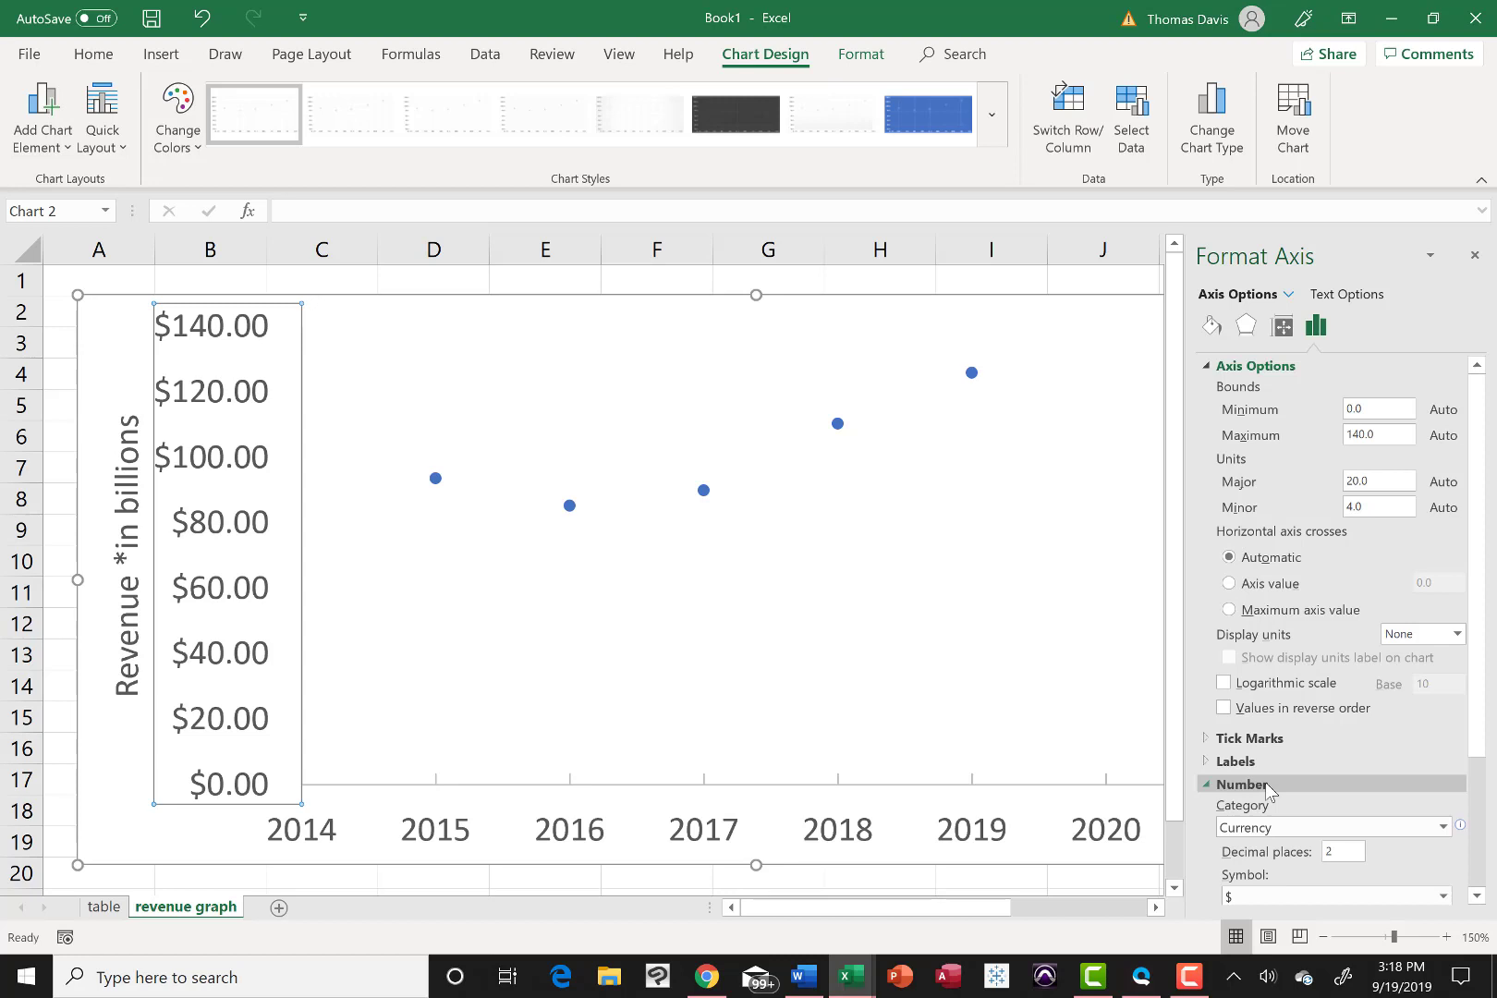
pyautogui.scroll(-1, 1265, 784)
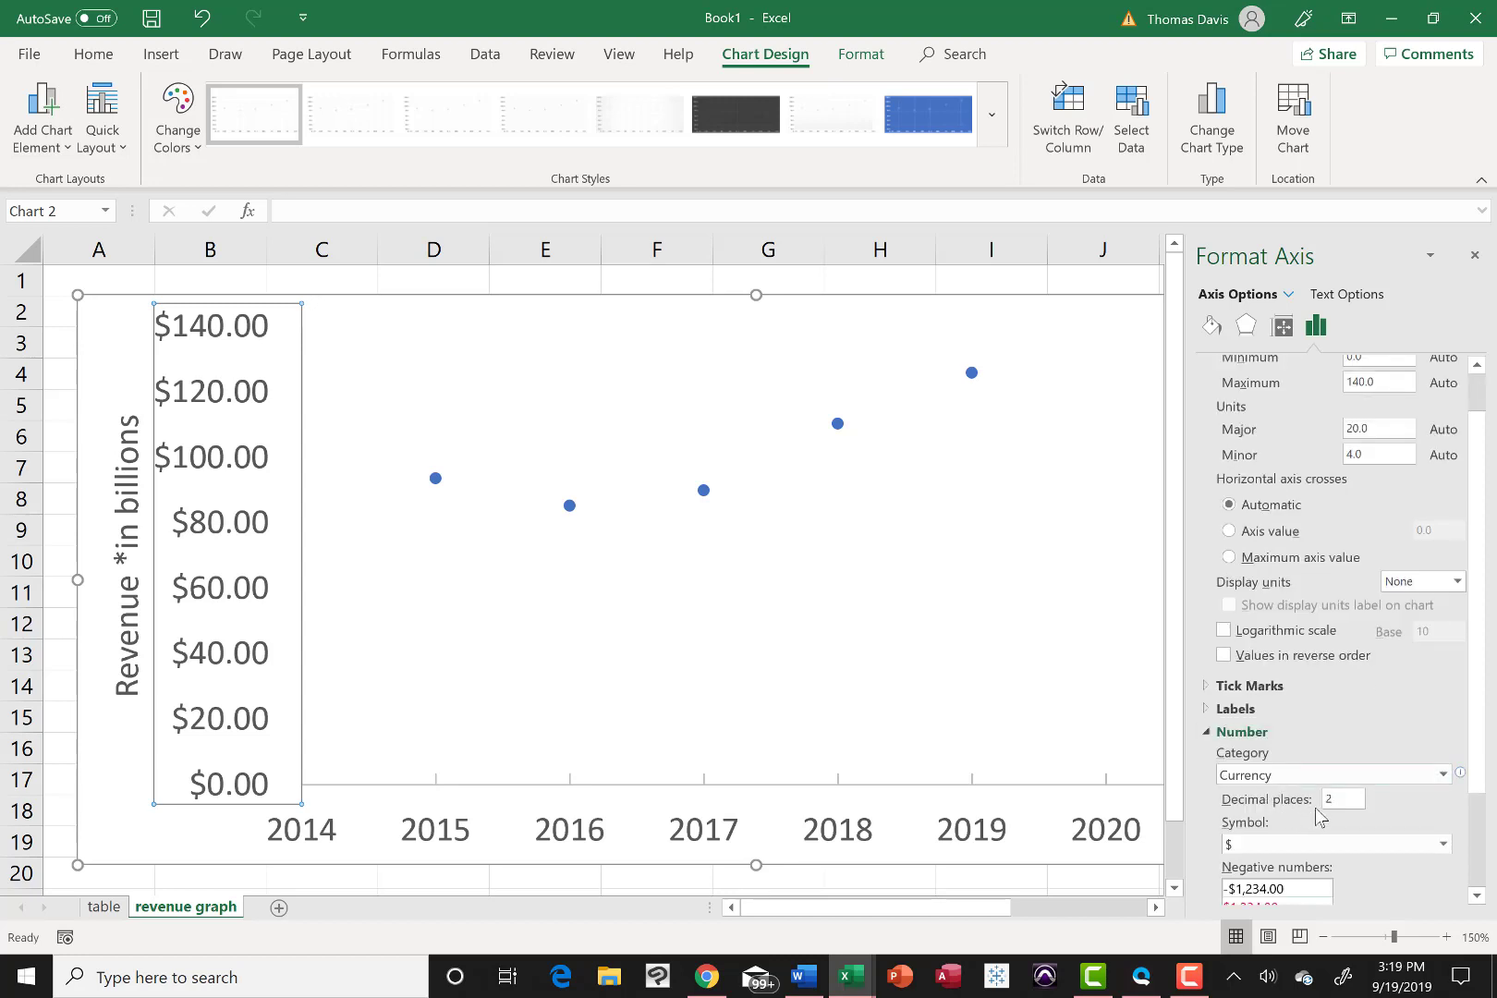
pyautogui.doubleClick(1340, 798)
pyautogui.scroll(1, 1299, 759)
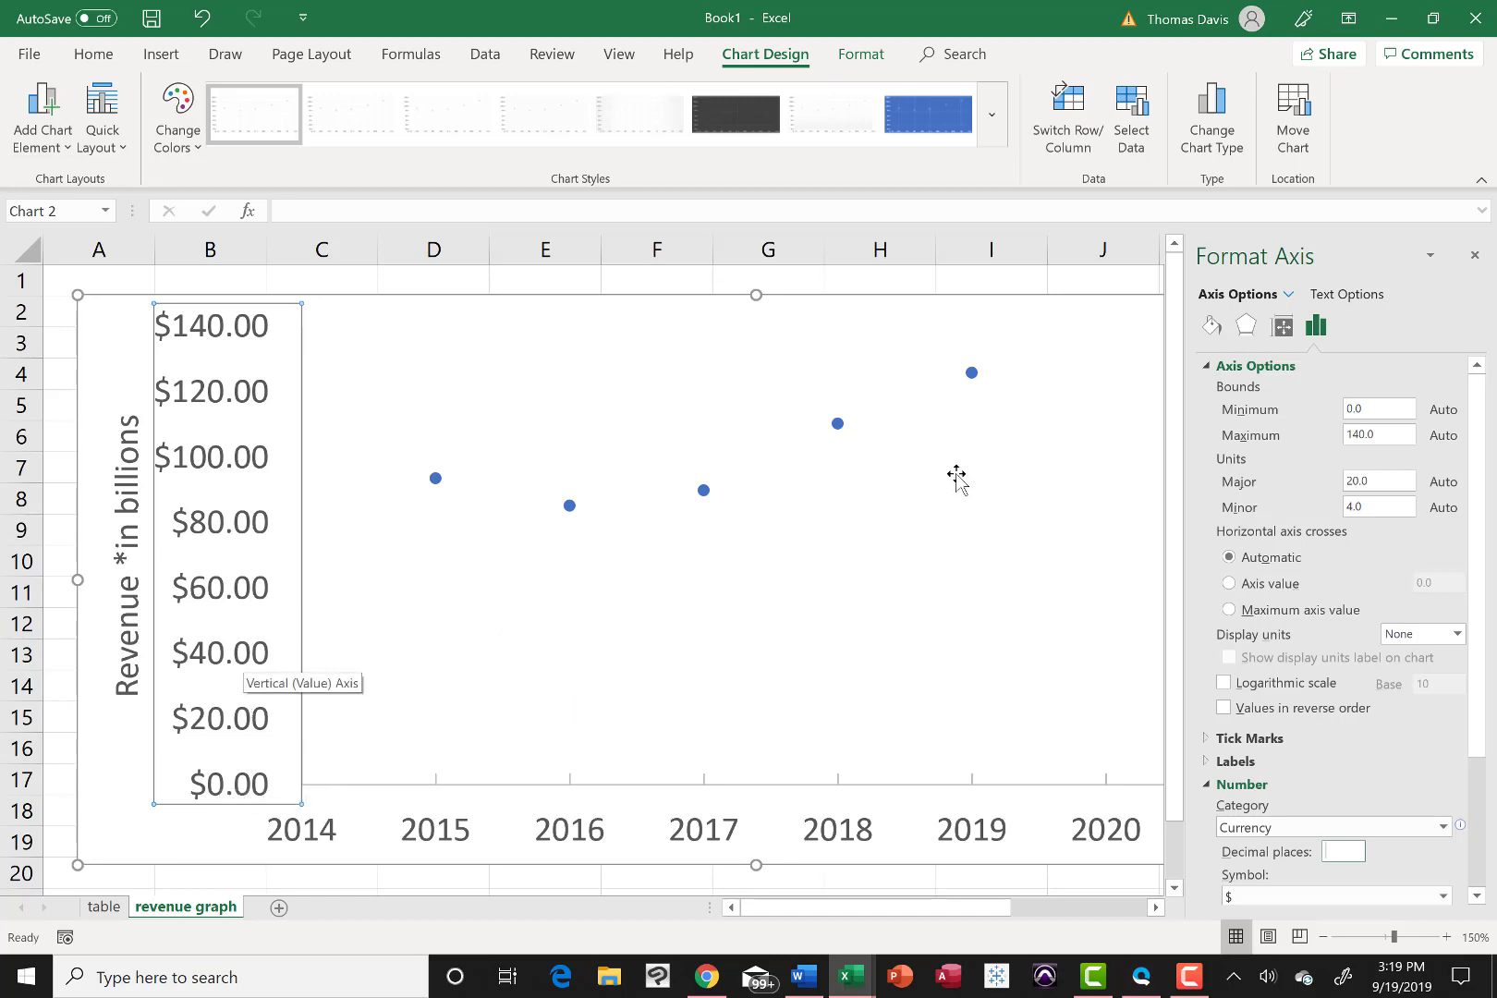
# Step: Set the revenue axis bounds to minimum 40 and maximum 180
pyautogui.click(1377, 408)
pyautogui.press('BackSpace')
pyautogui.press('BackSpace')
pyautogui.press('BackSpace')
pyautogui.write('40')
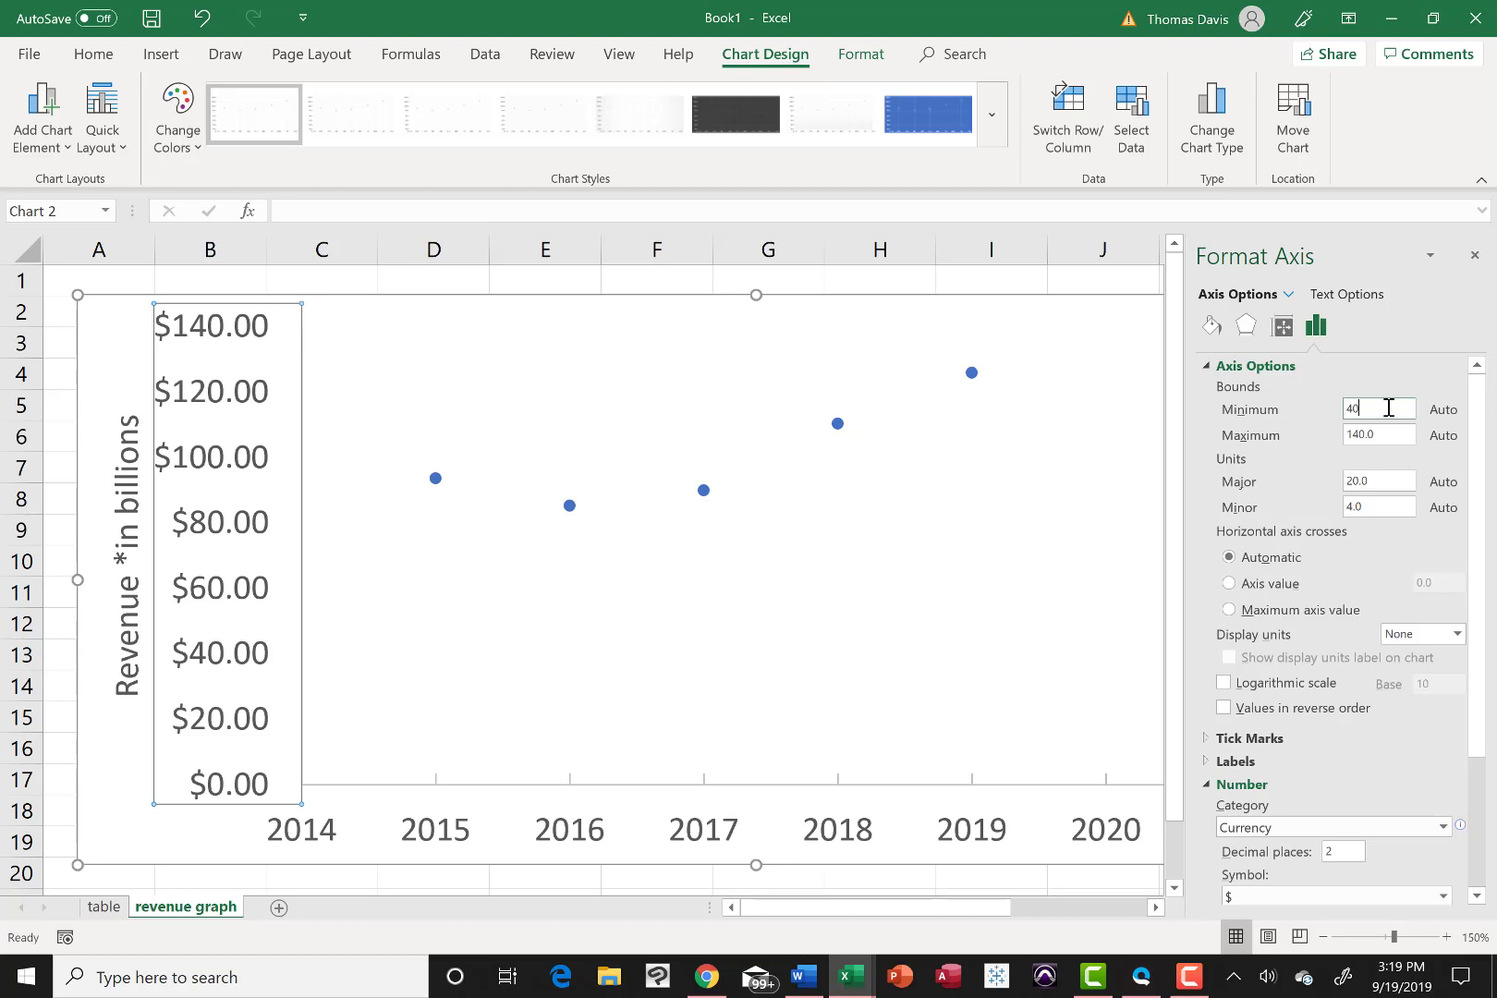
pyautogui.press('Return')
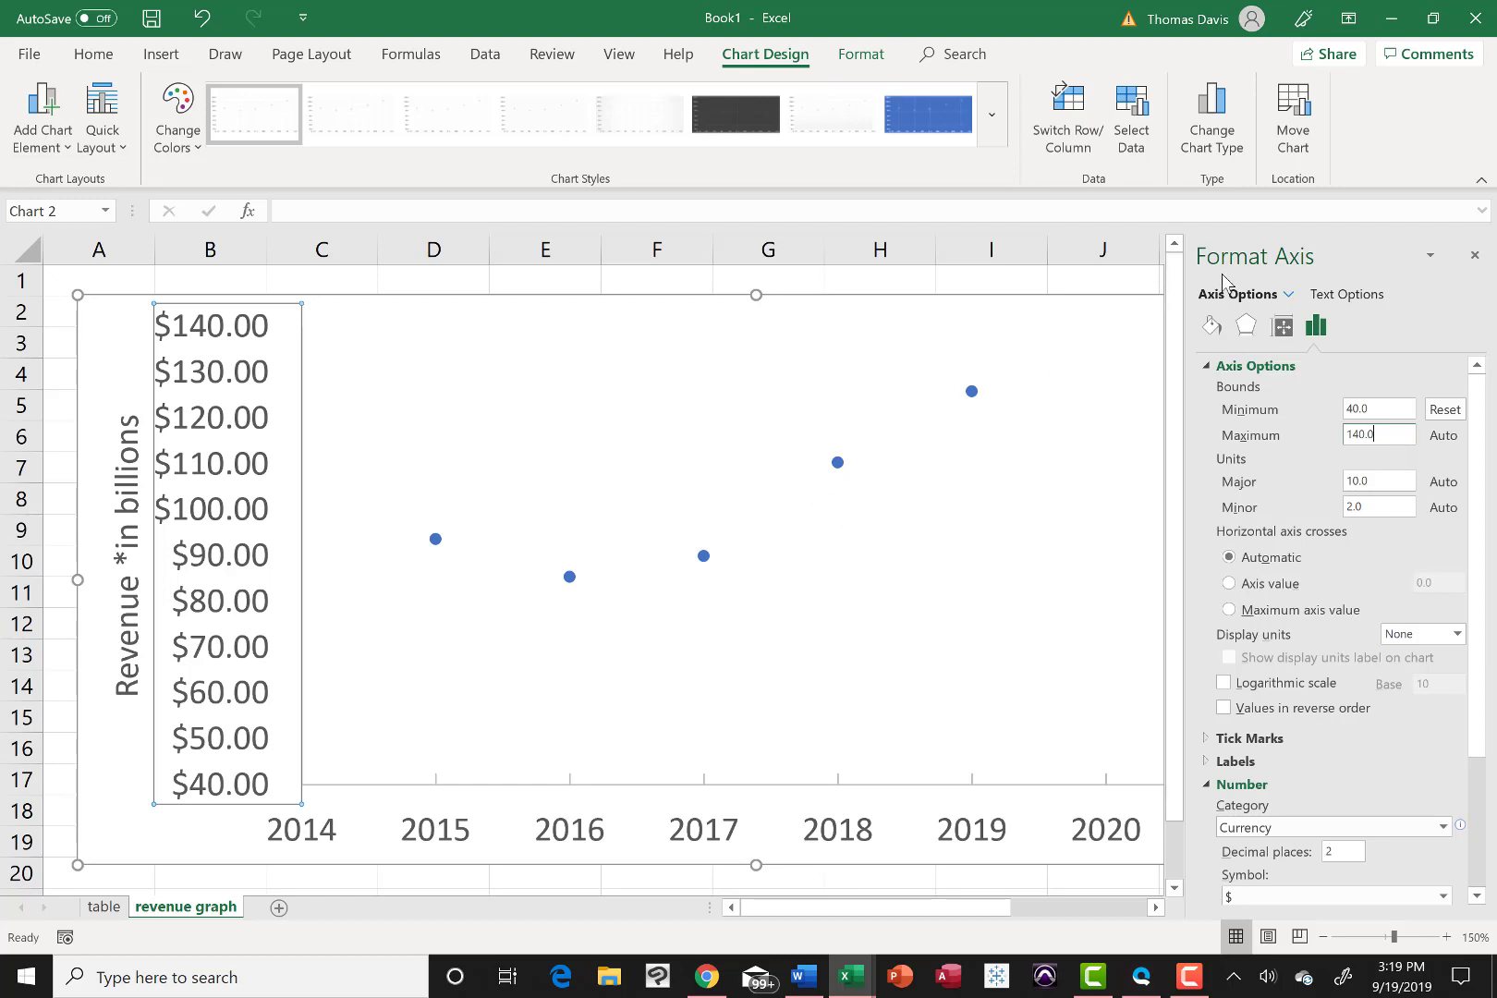
pyautogui.click(1386, 435)
pyautogui.press('BackSpace')
pyautogui.press('BackSpace')
pyautogui.press('BackSpace')
pyautogui.press('BackSpace')
pyautogui.write('80')
pyautogui.click(1036, 540)
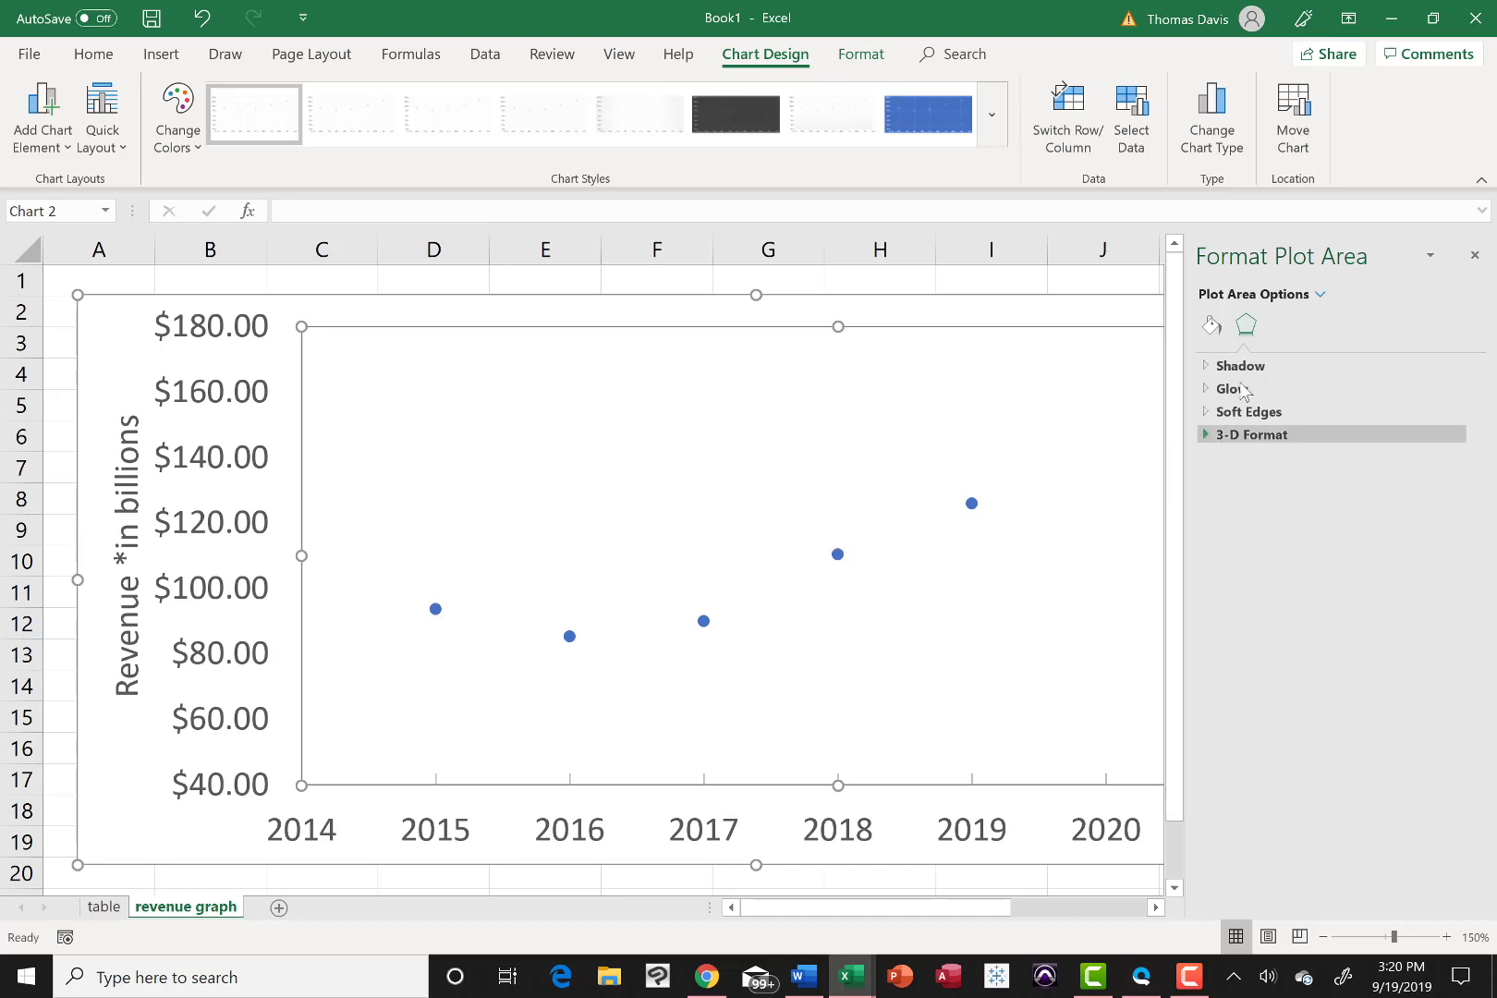
# Step: Give the revenue axis labels 0 decimal places, then close the formatting pane
pyautogui.click(1474, 258)
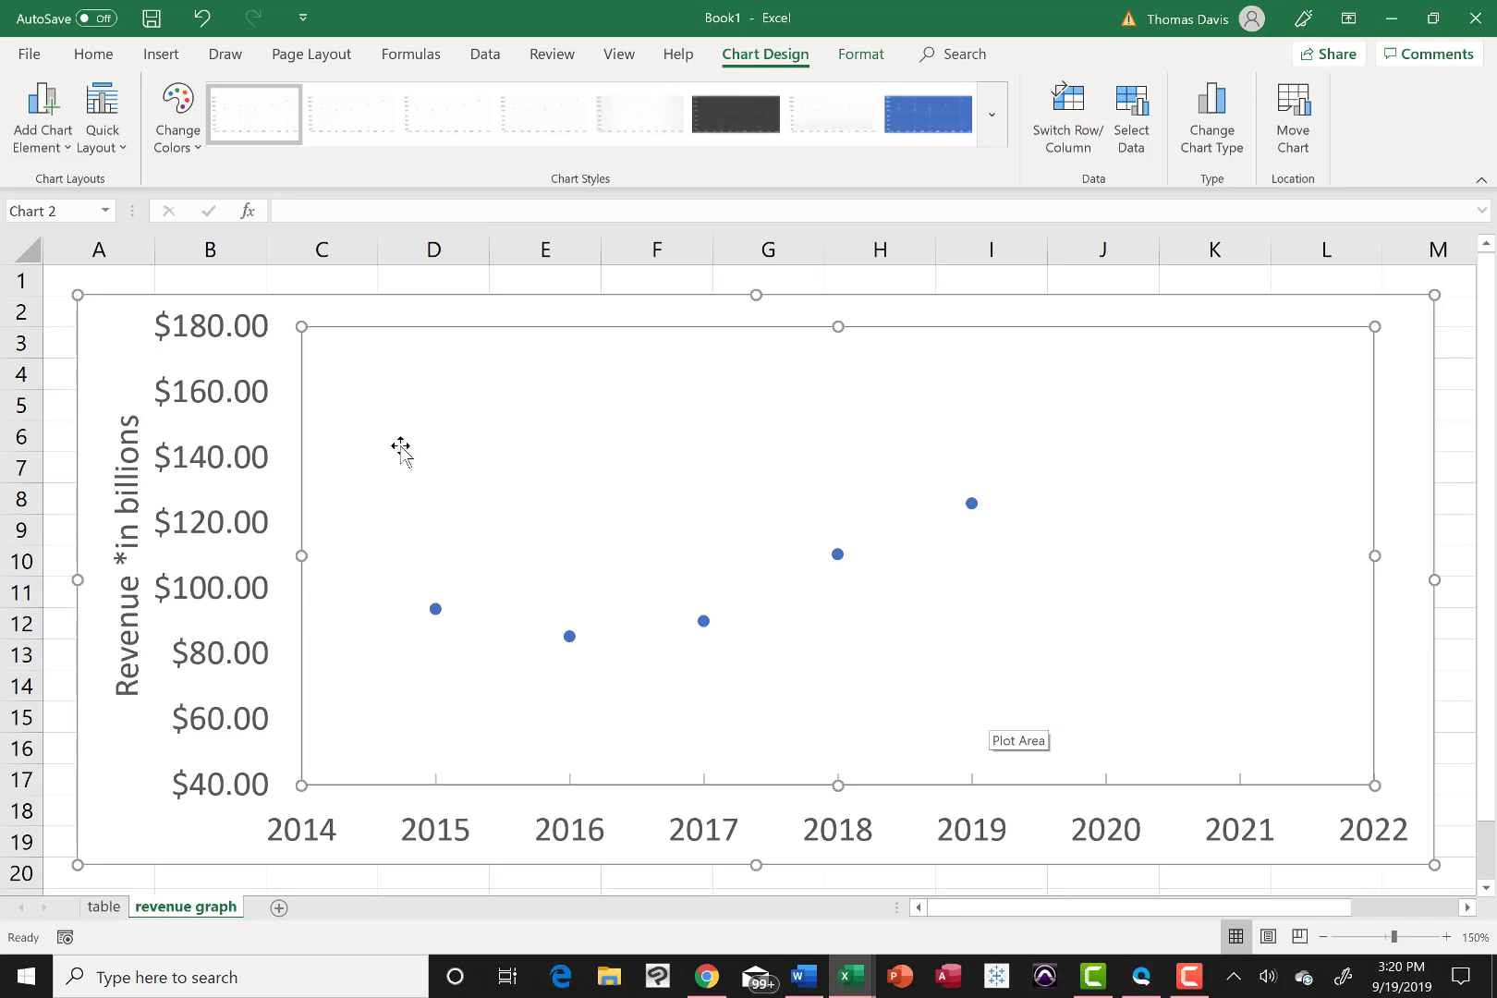
pyautogui.doubleClick(247, 407)
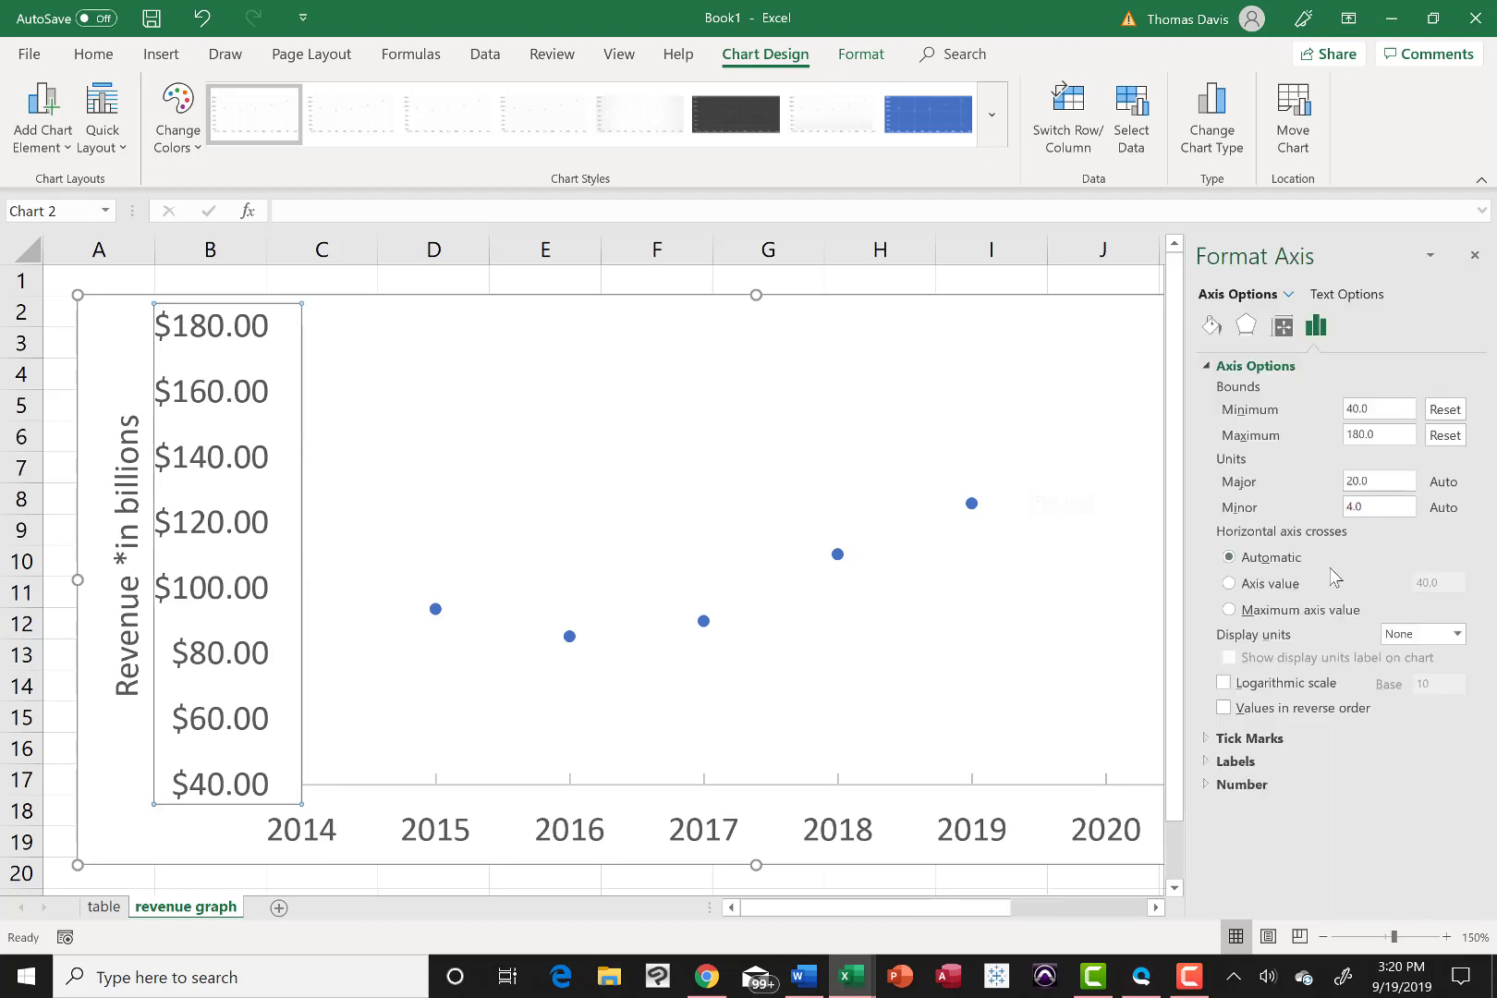
pyautogui.click(1244, 788)
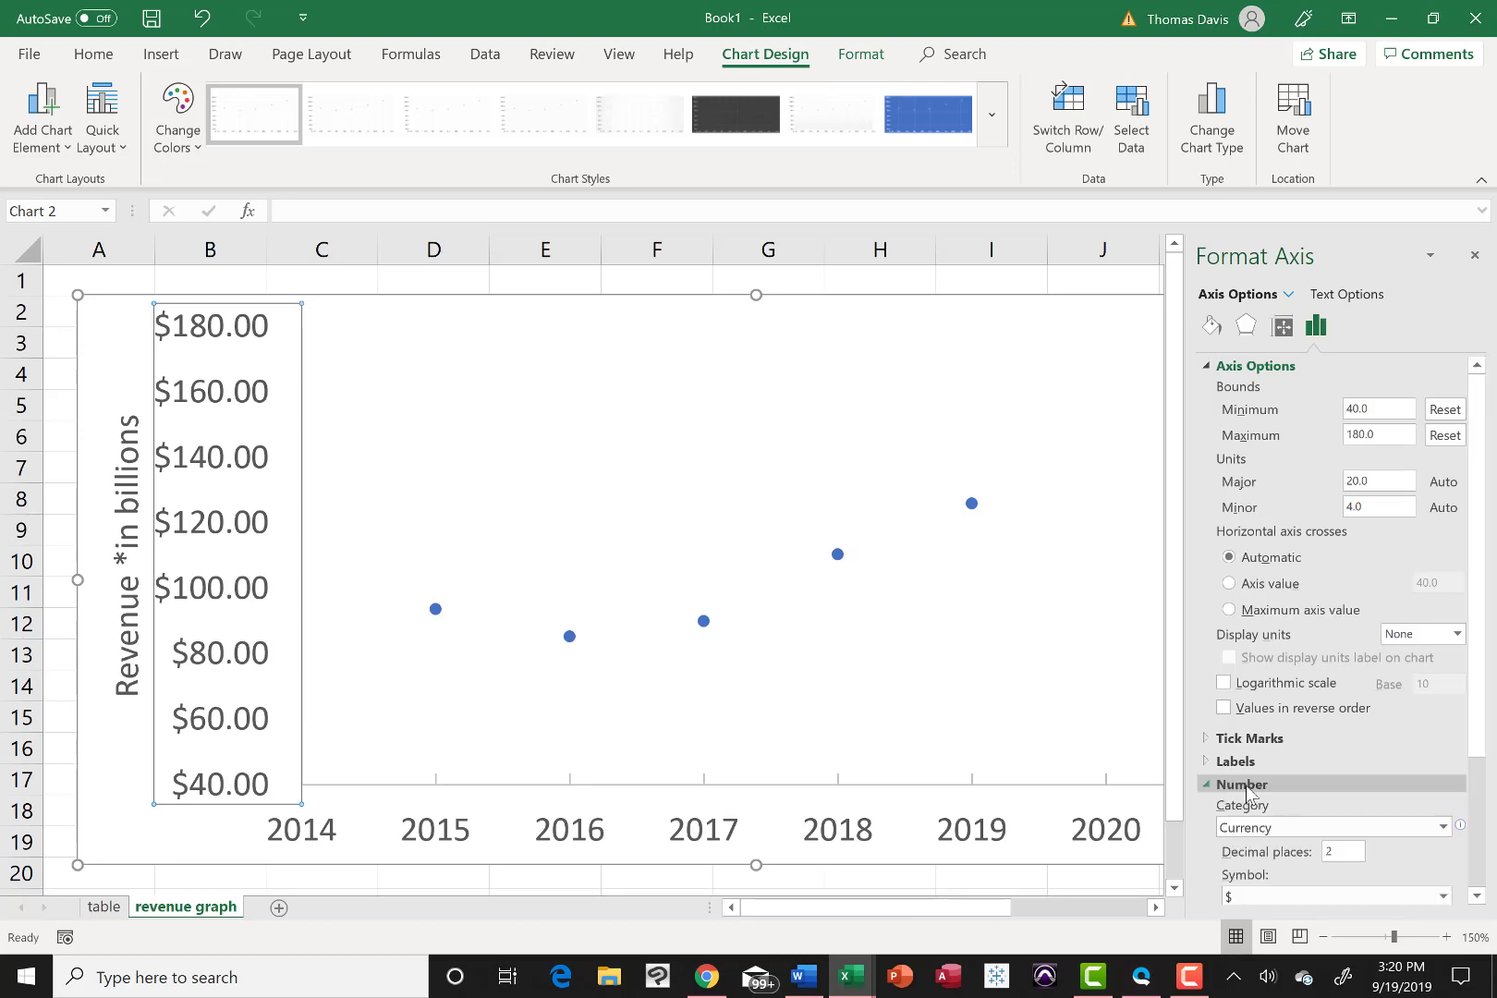
pyautogui.click(1340, 852)
pyautogui.press('BackSpace')
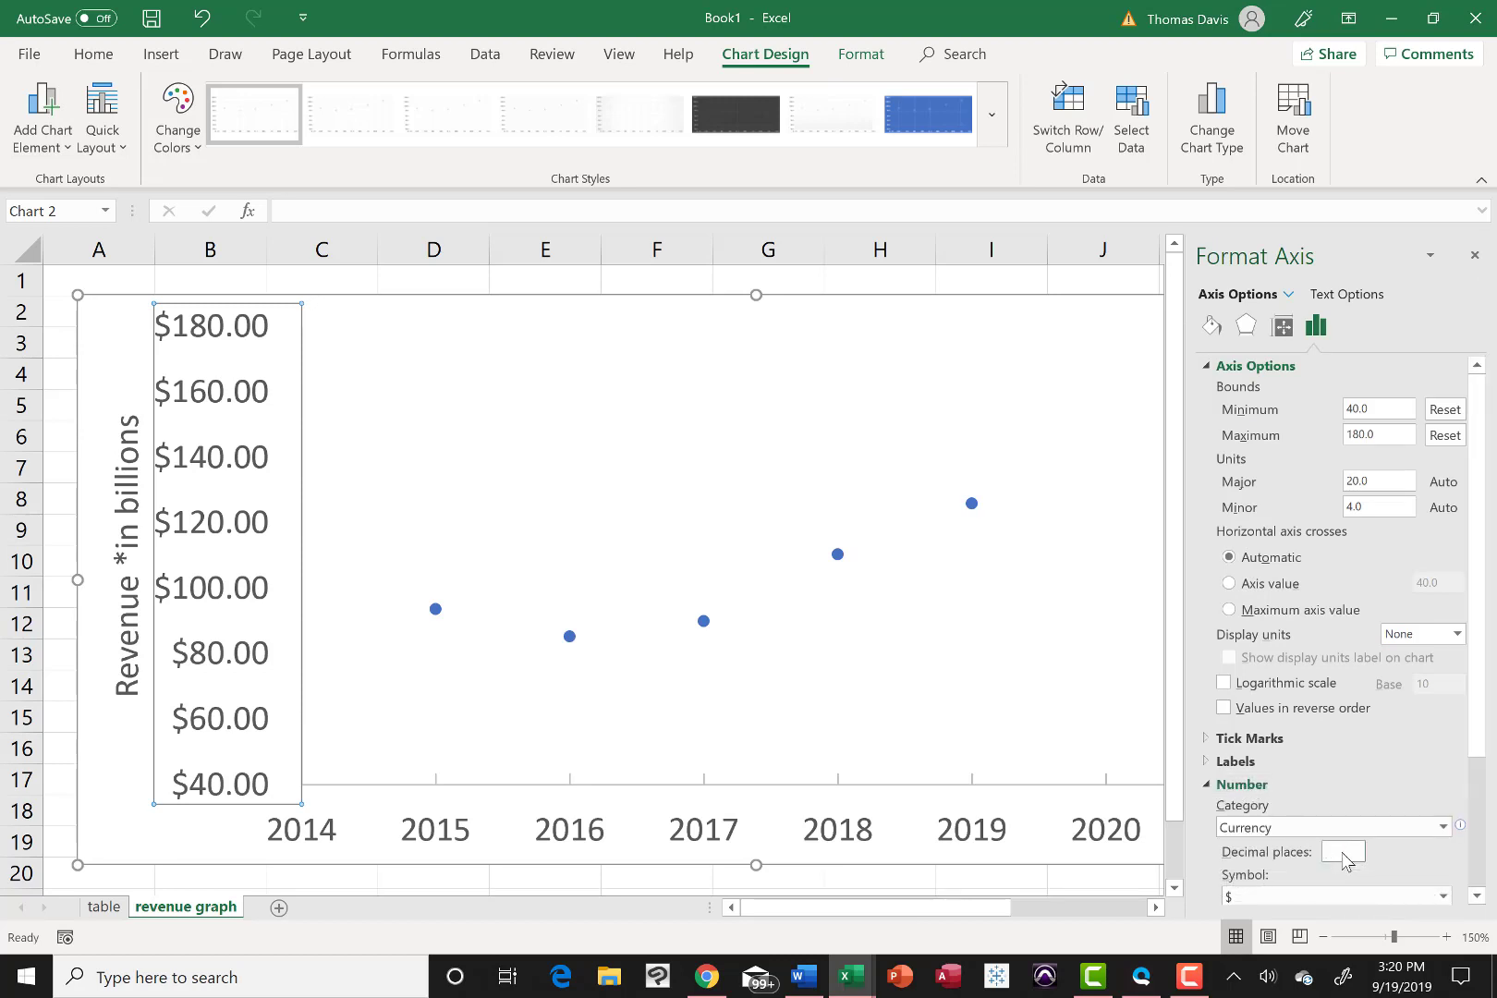
pyautogui.write('0')
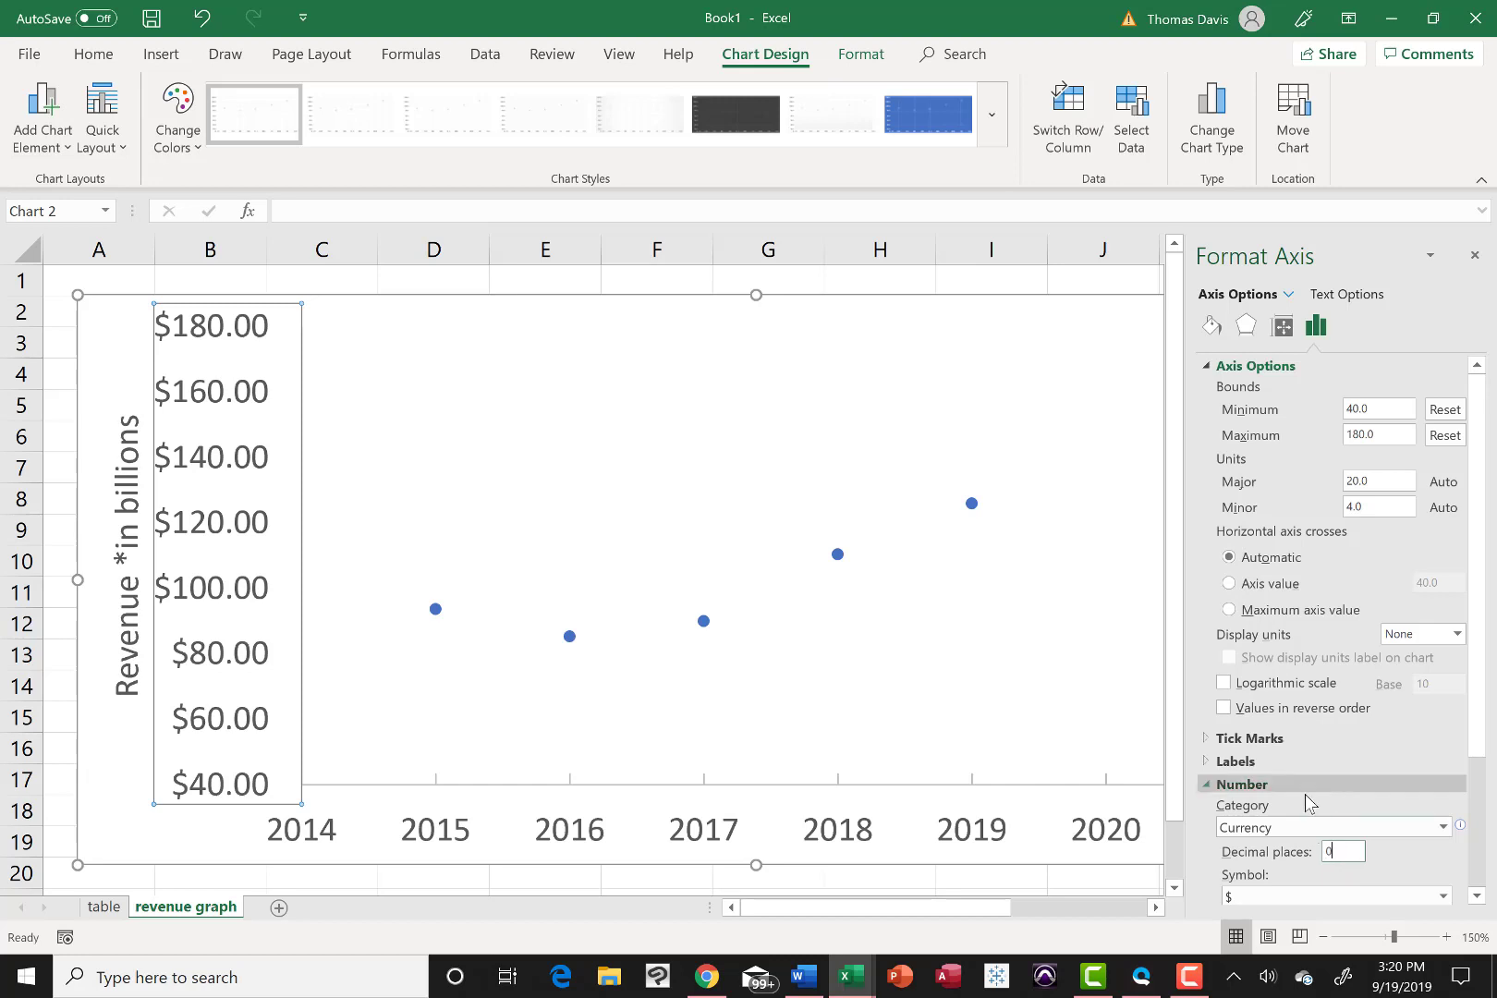
pyautogui.click(1091, 686)
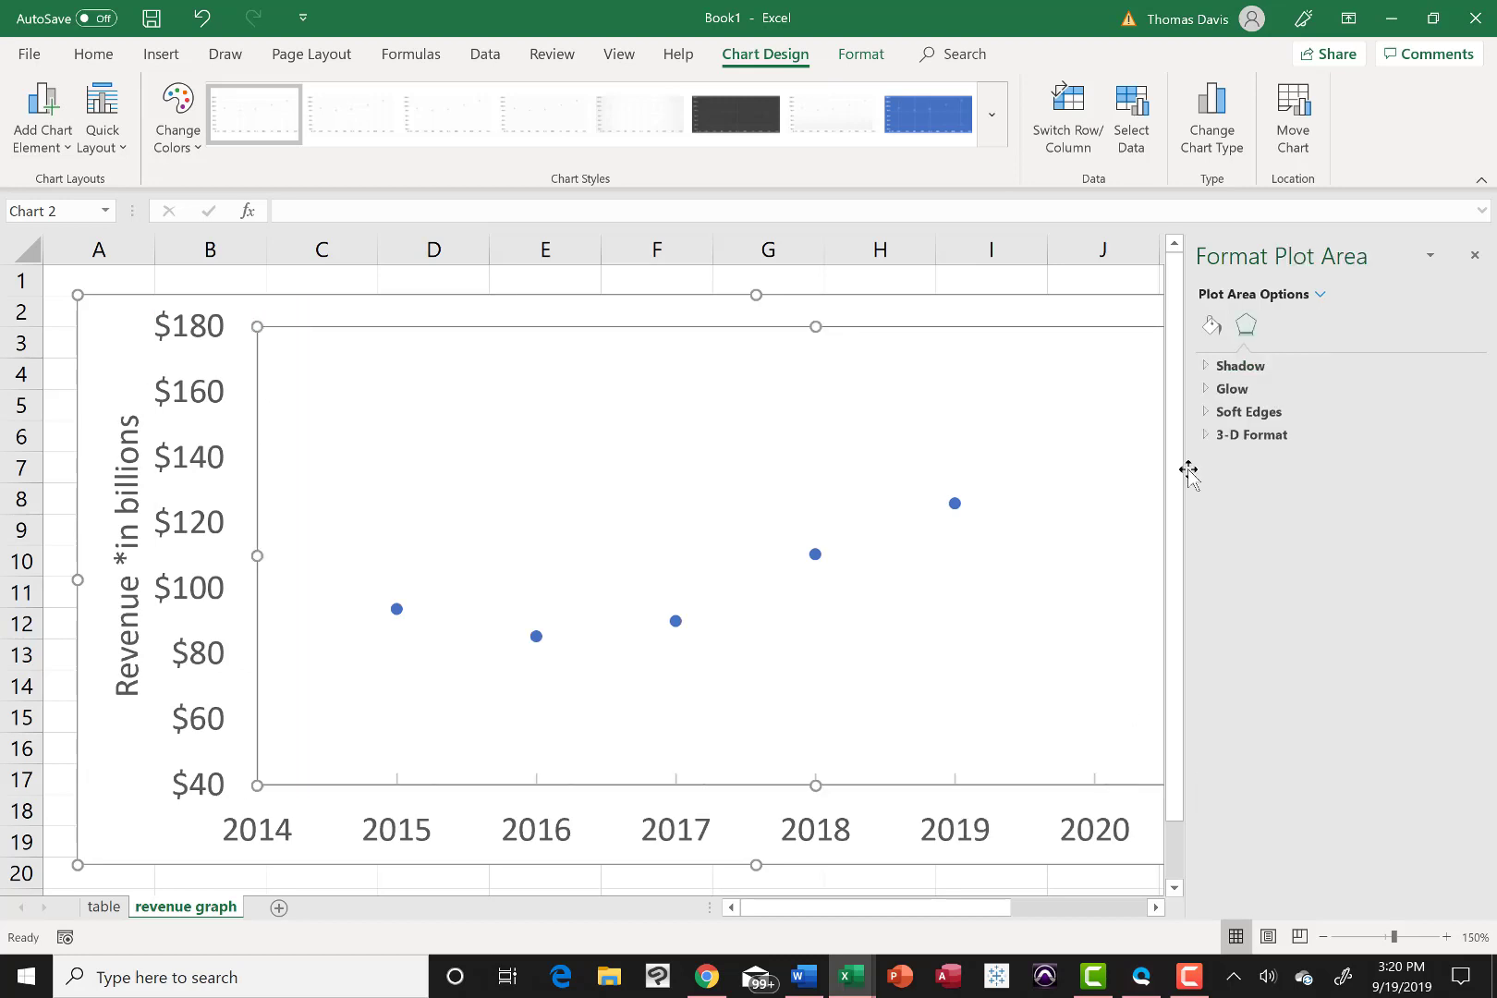
pyautogui.click(1476, 256)
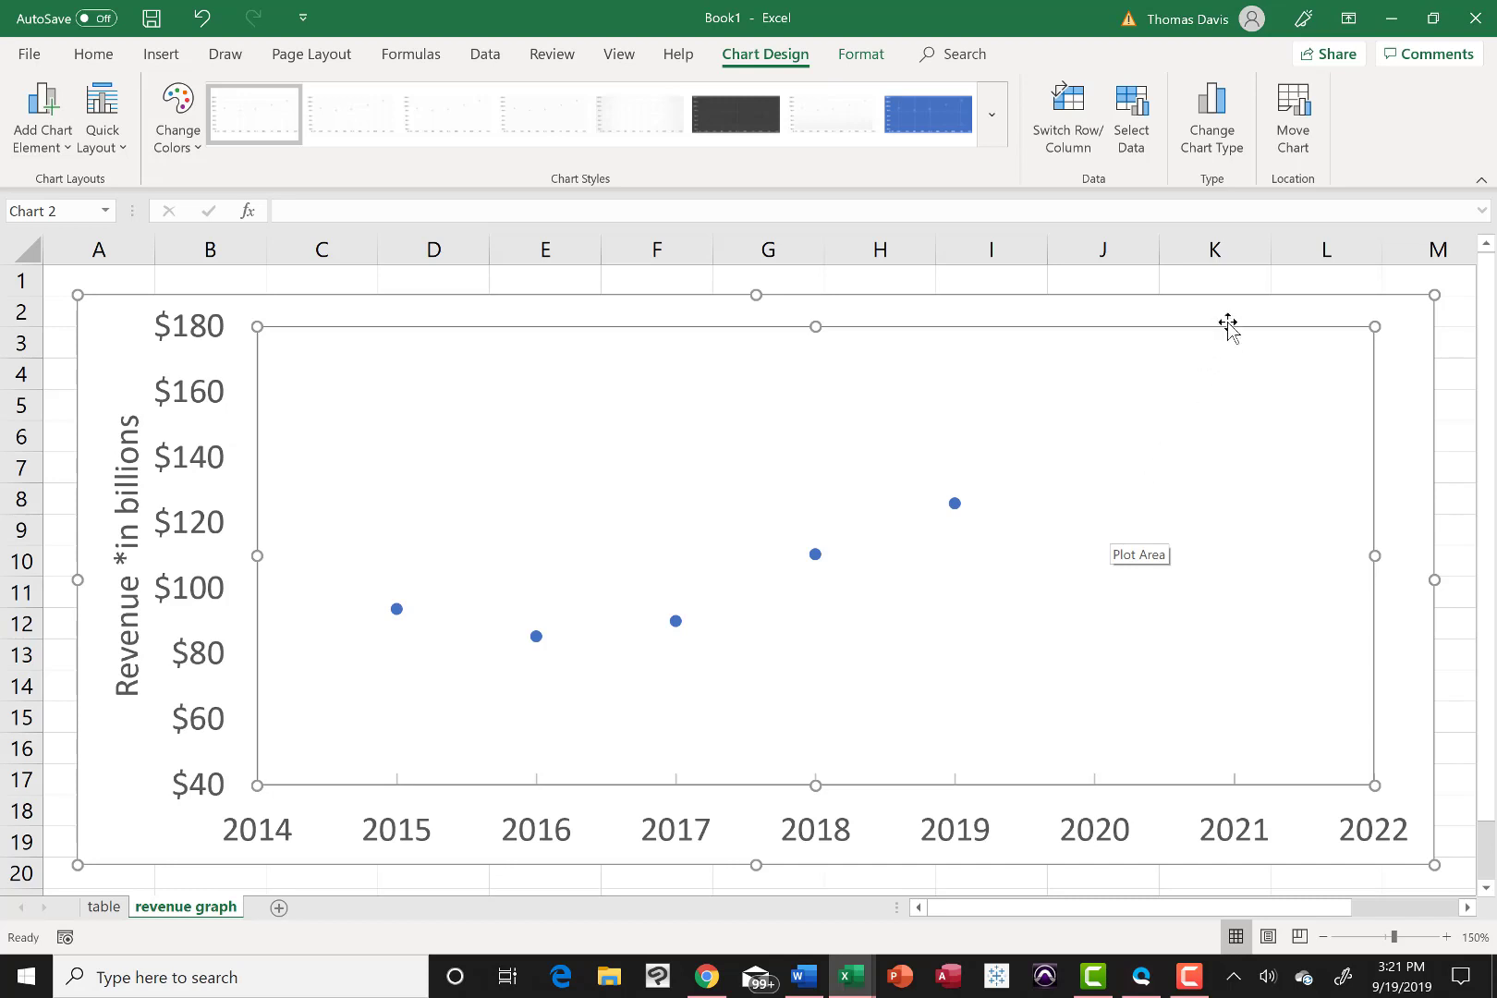
# Step: Set the chart area to No fill and No line
pyautogui.click(1092, 311)
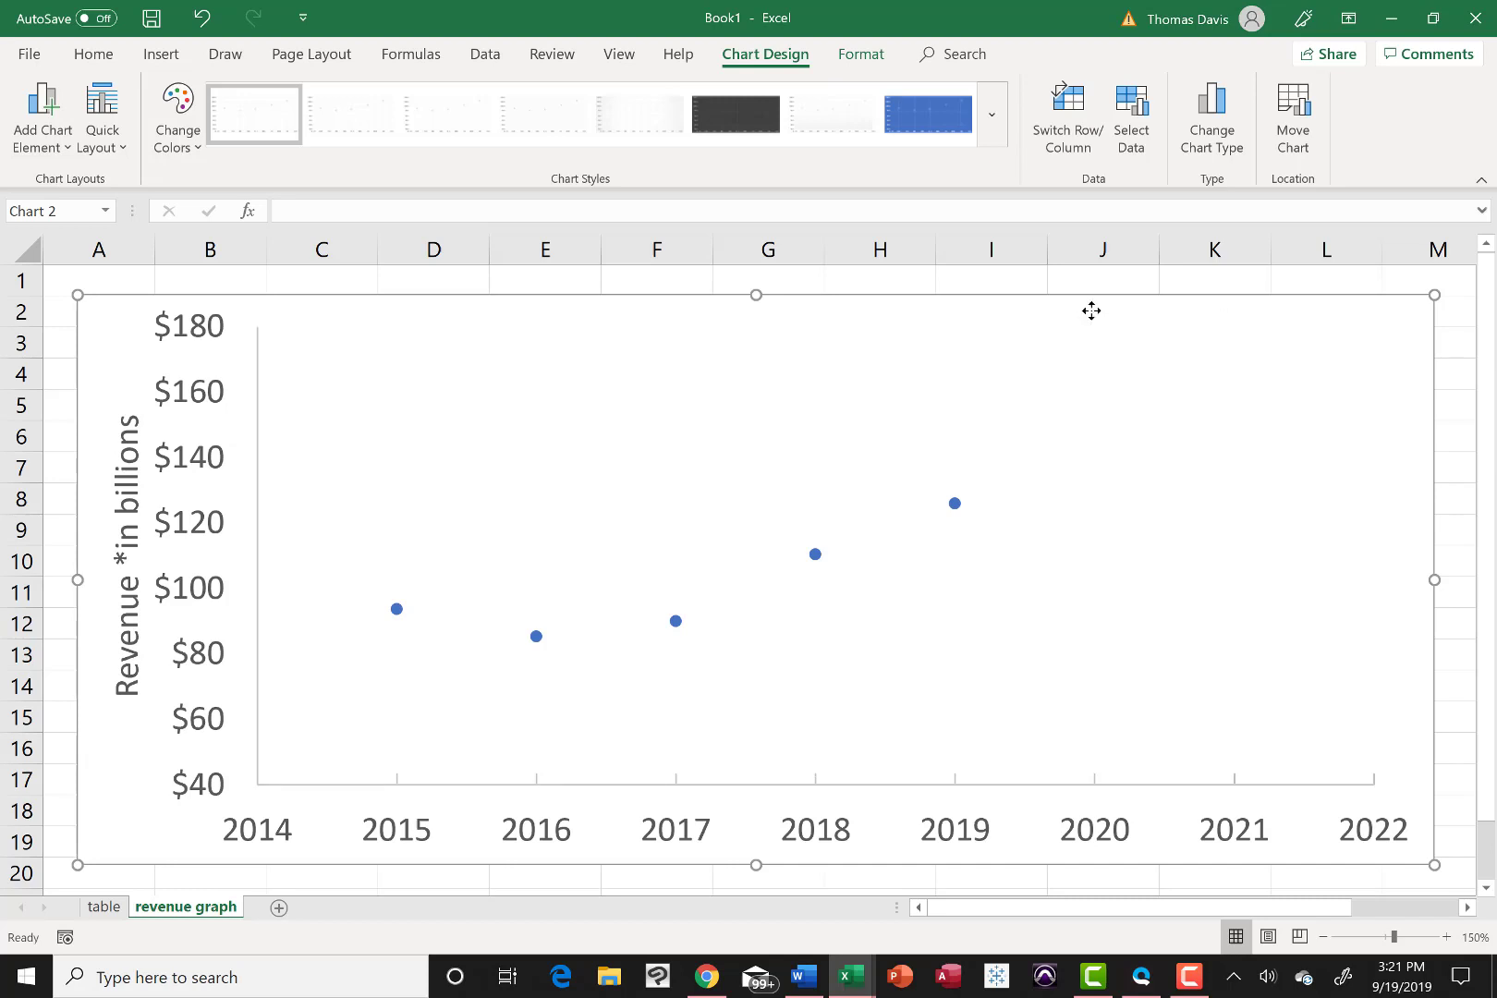
pyautogui.click(1024, 337)
pyautogui.doubleClick(1024, 338)
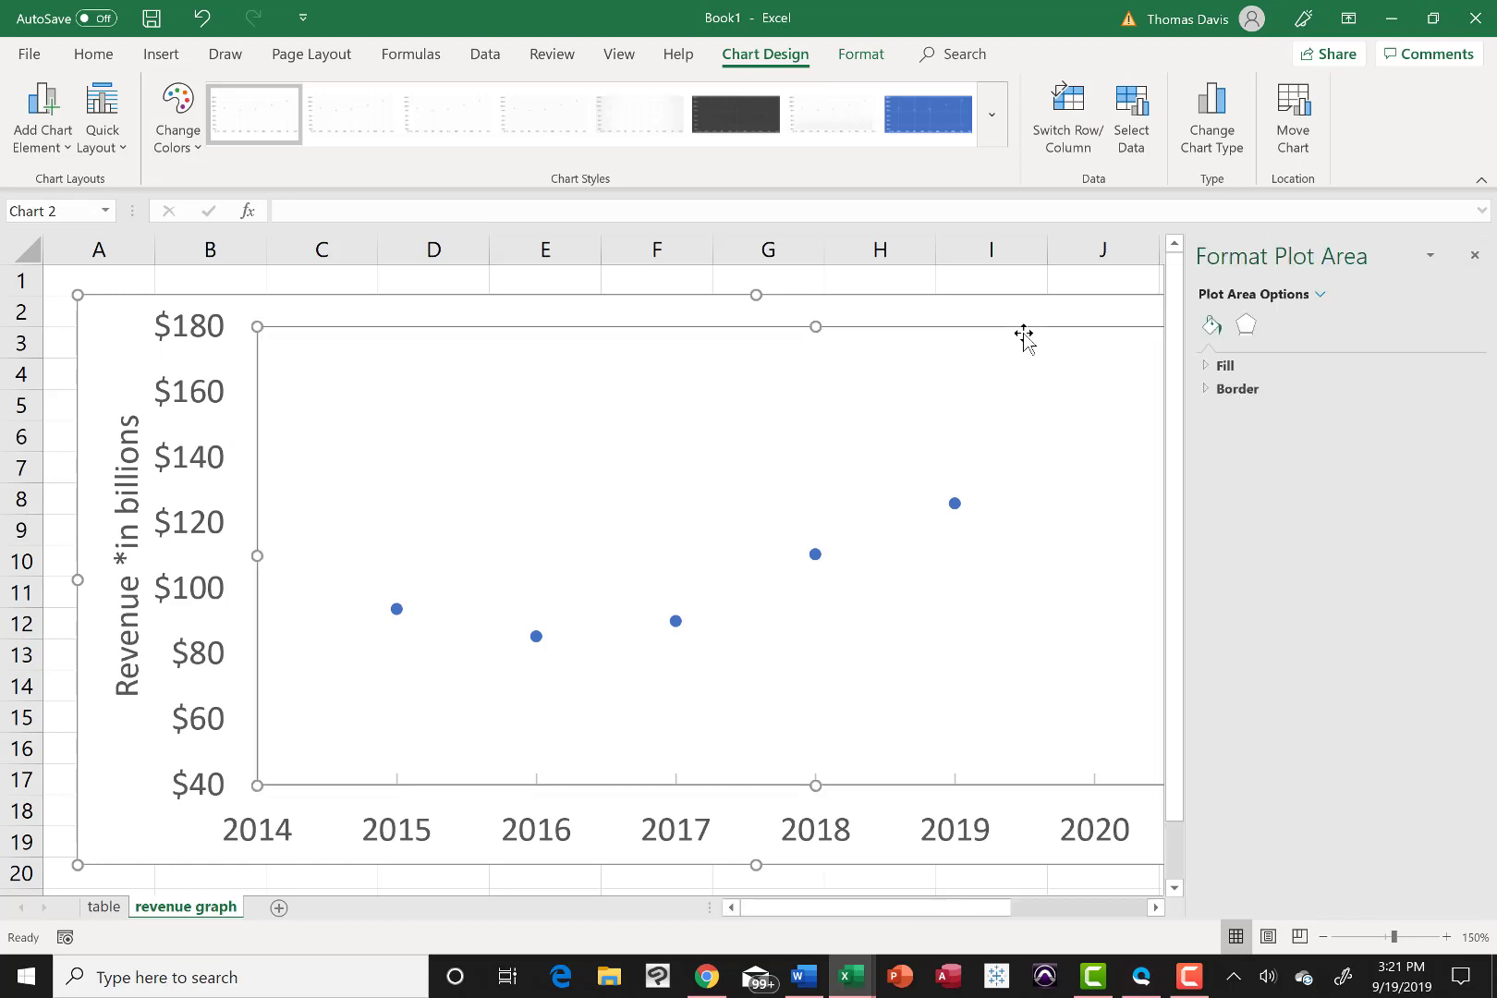
pyautogui.click(1063, 319)
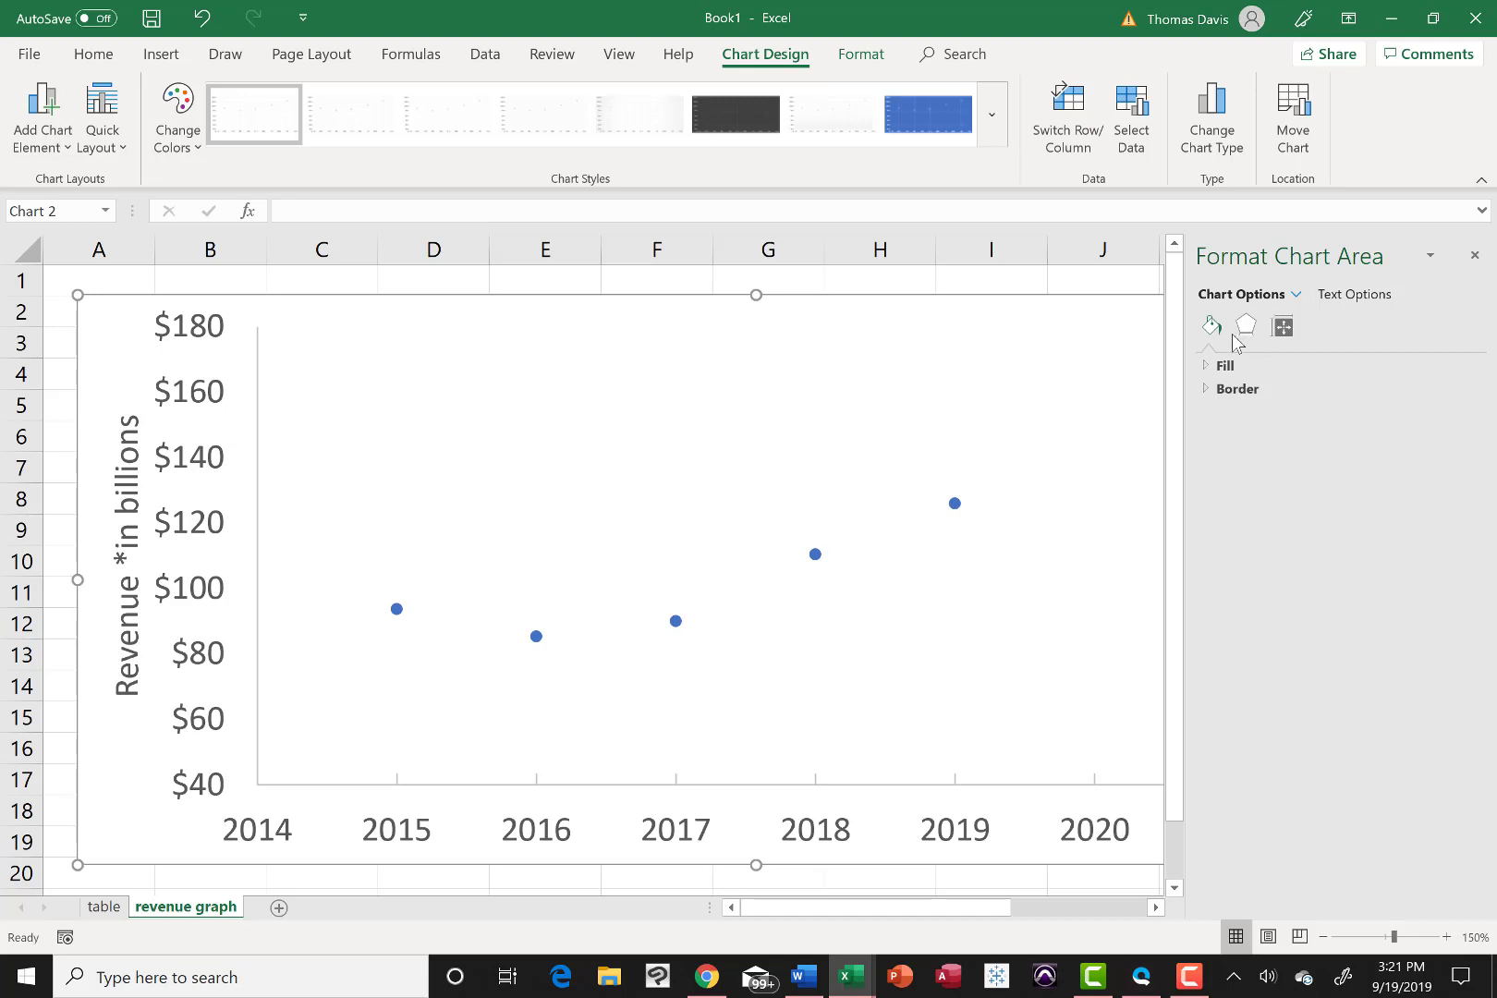
pyautogui.click(1226, 366)
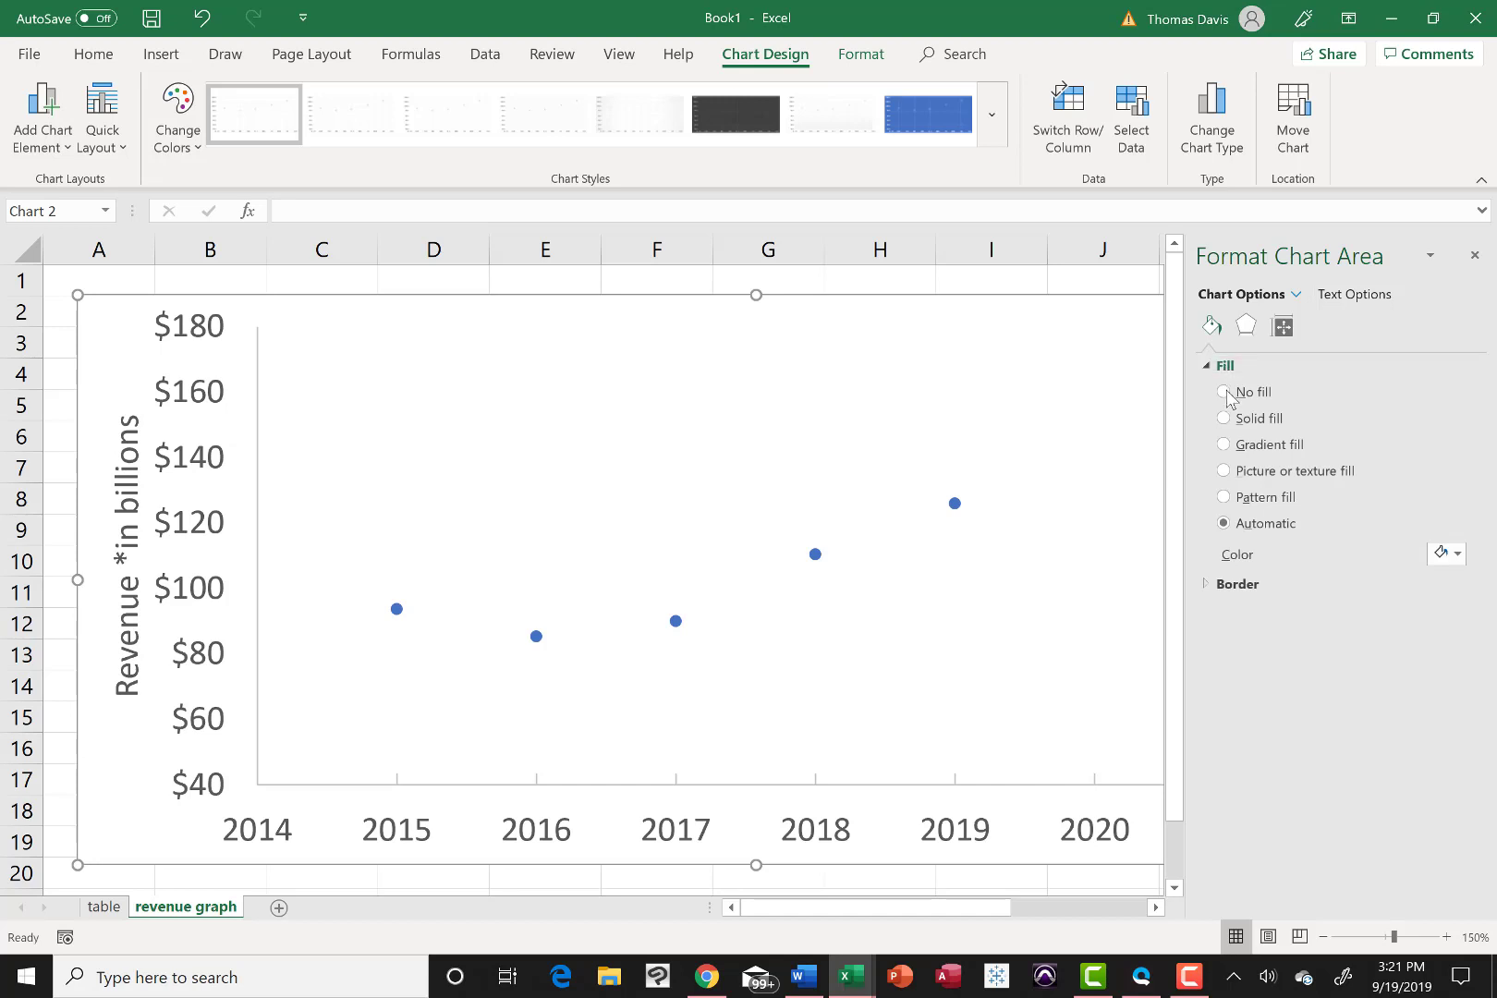
pyautogui.click(1226, 394)
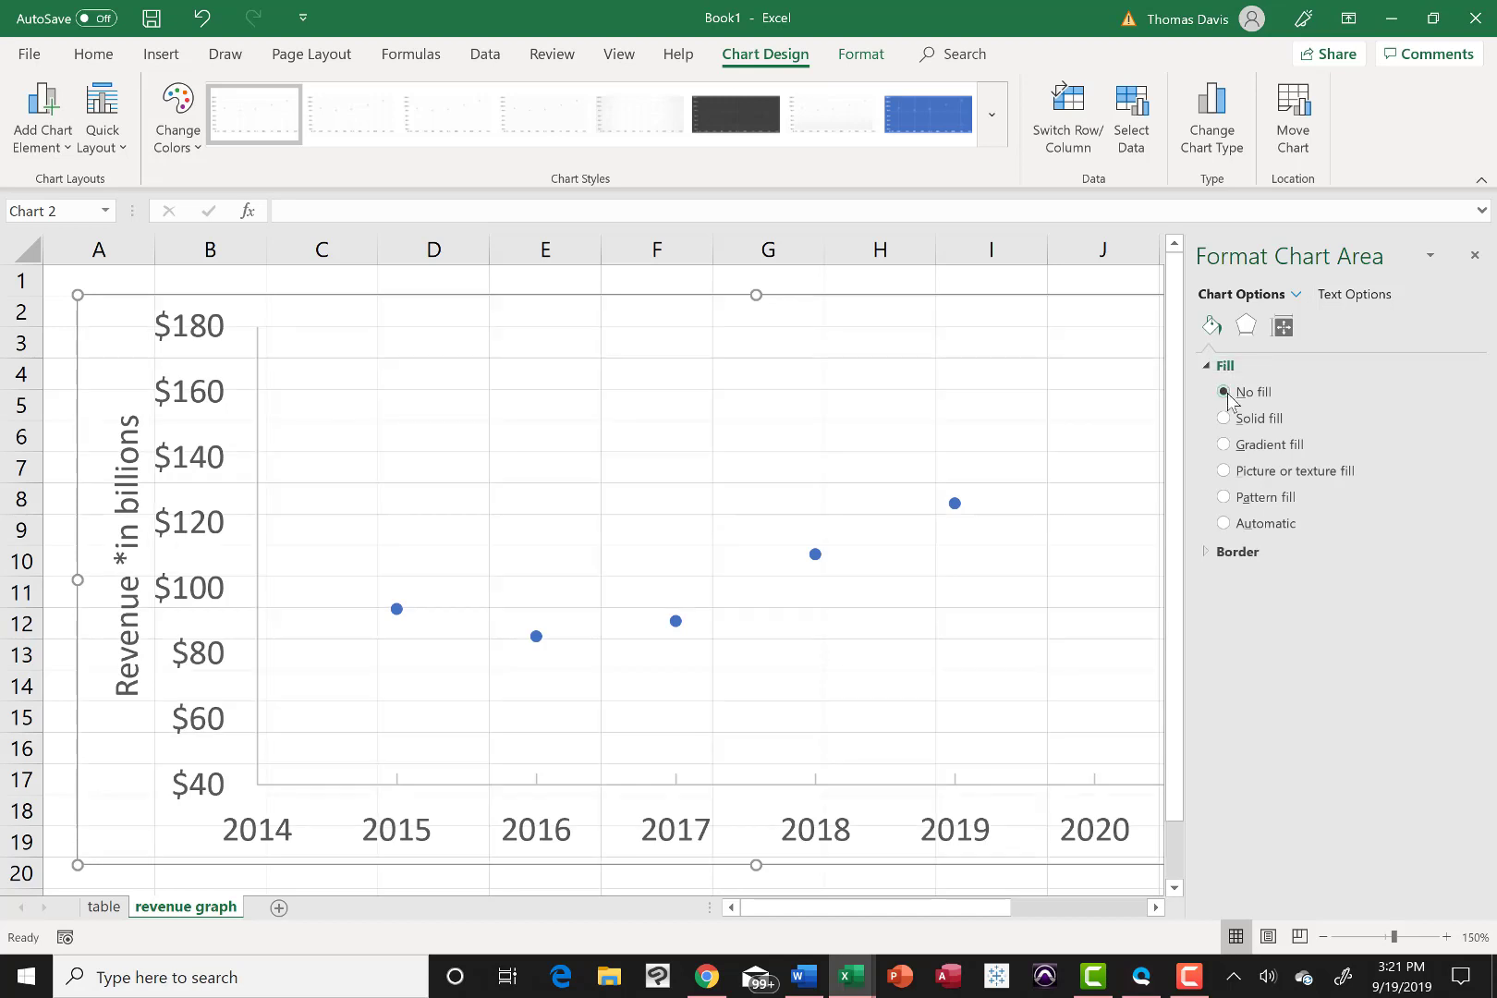
pyautogui.click(1237, 553)
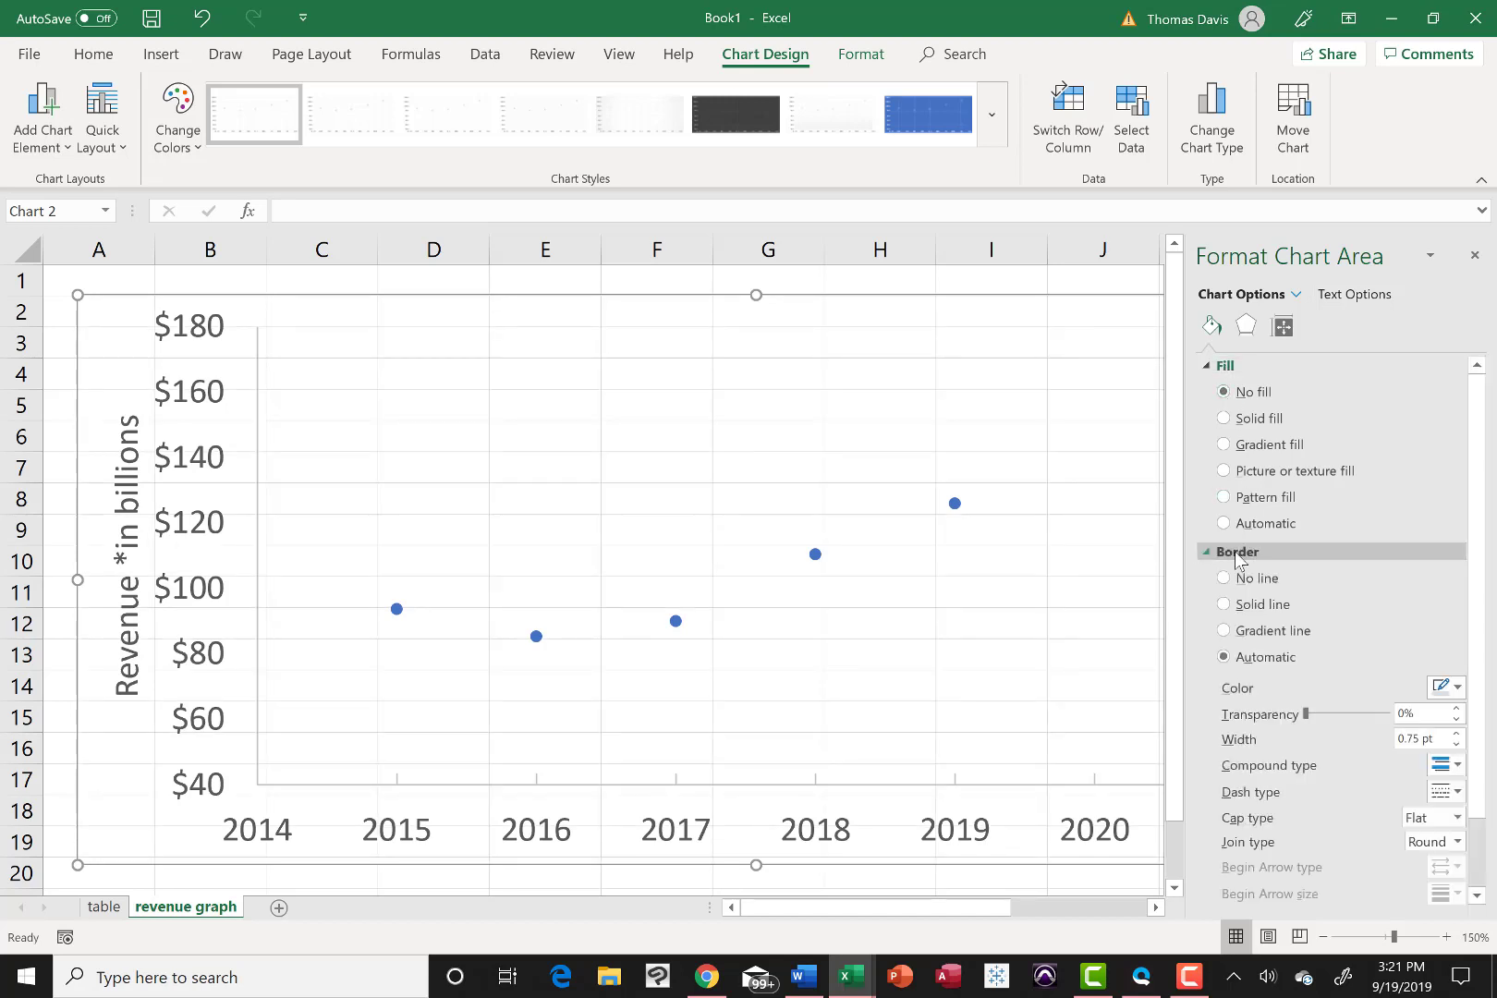
pyautogui.click(1224, 580)
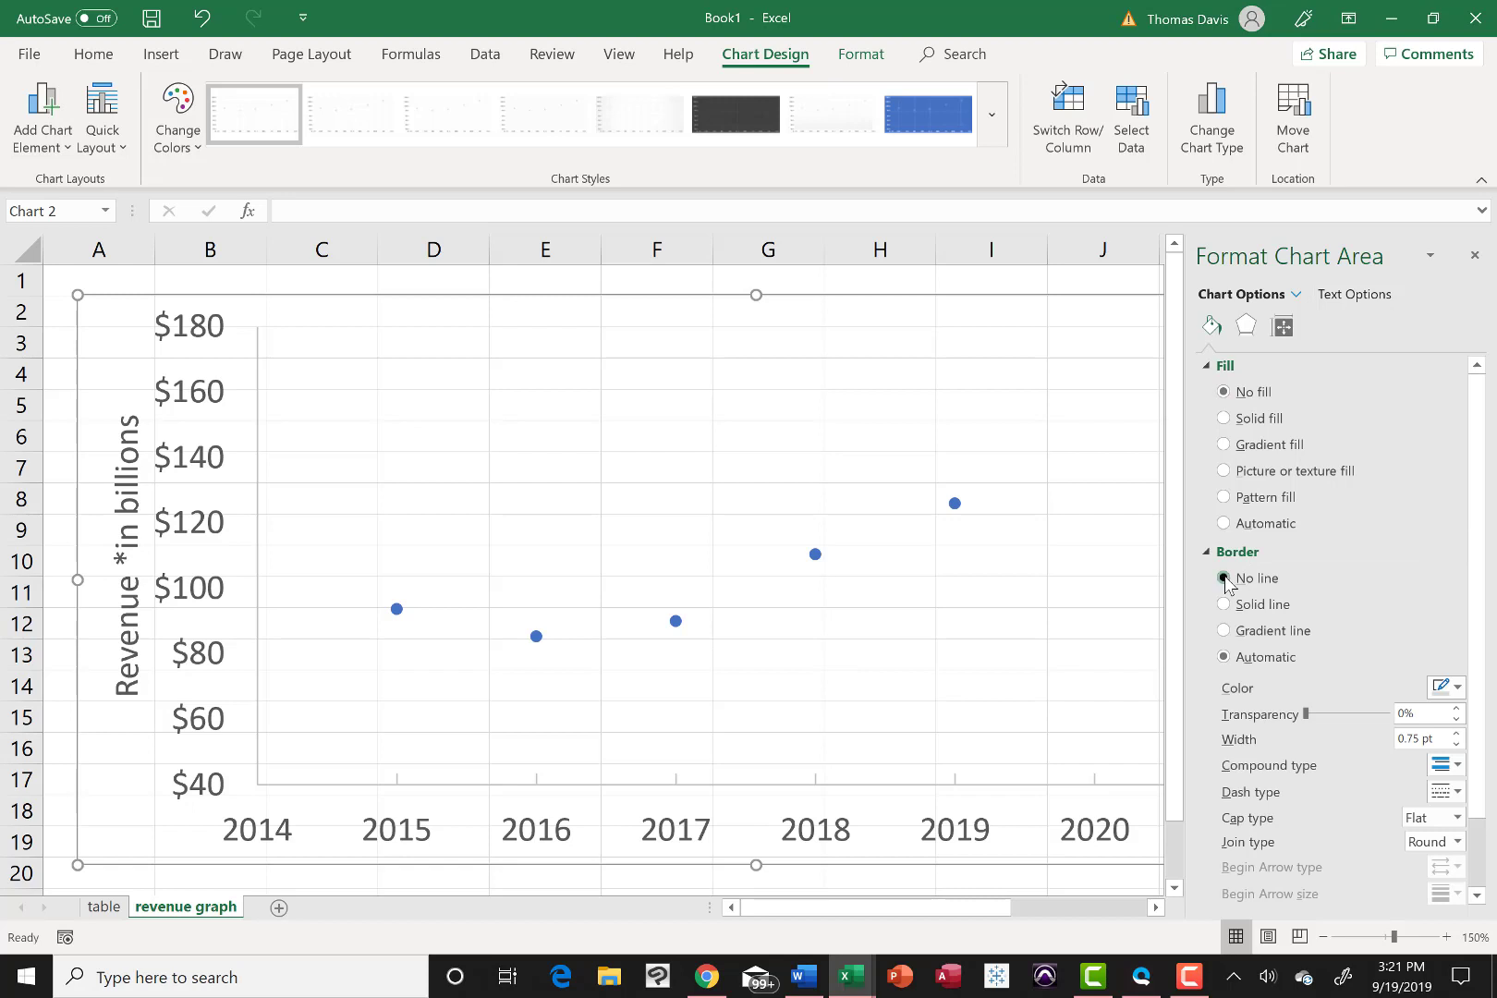
# Step: Set the plot area to No fill and No line, then close the formatting pane
pyautogui.click(1018, 414)
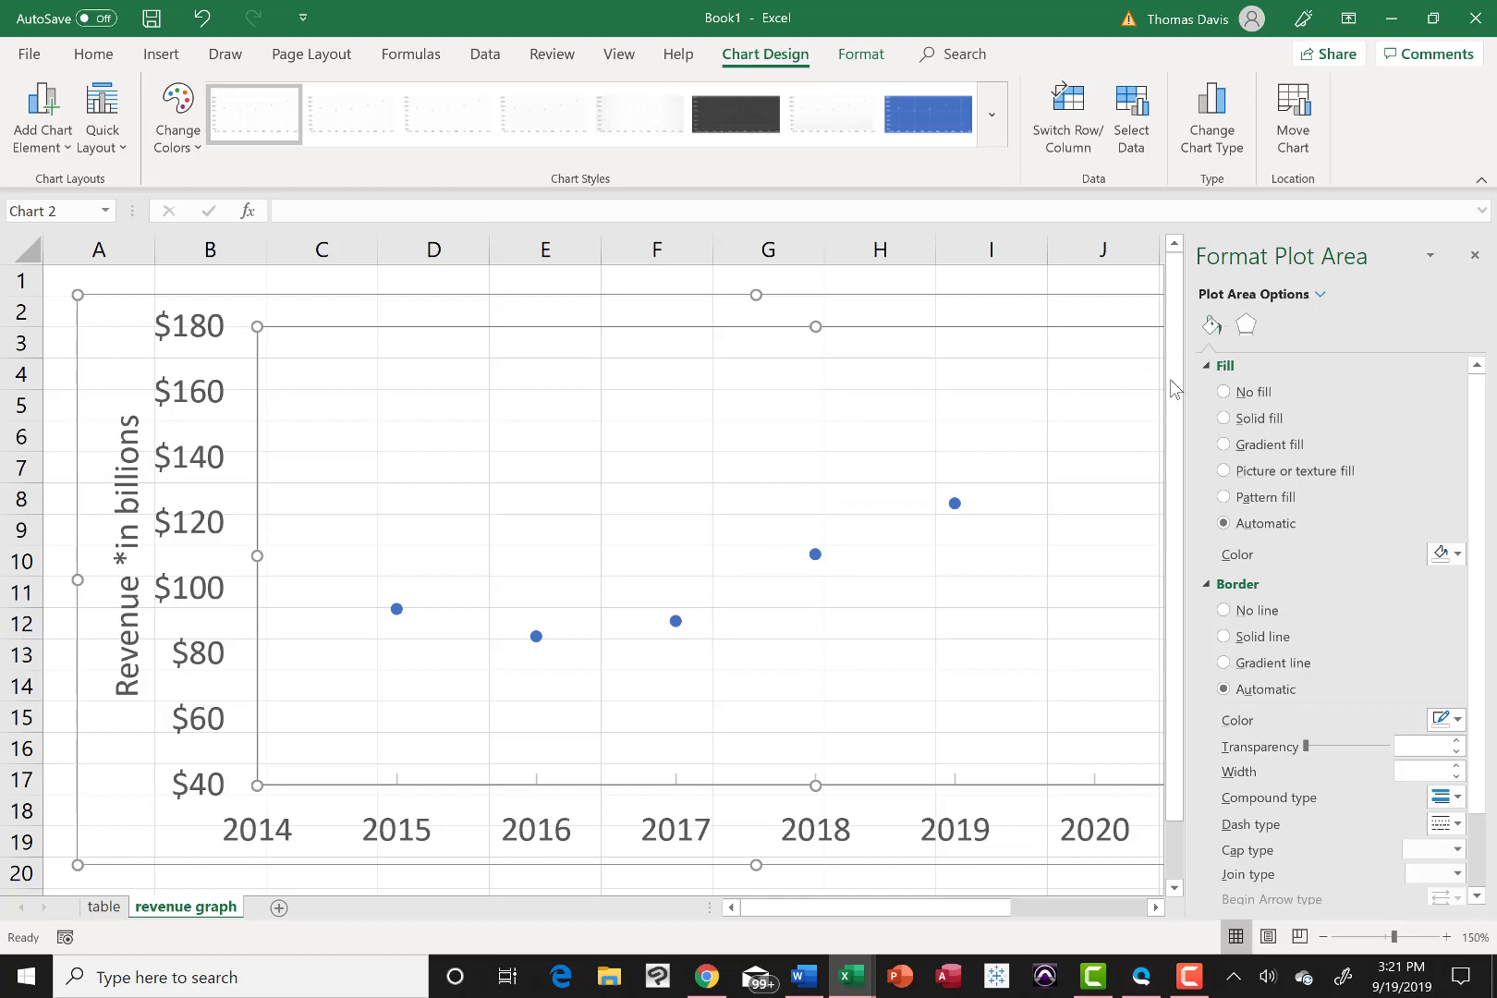
pyautogui.click(1225, 393)
pyautogui.click(1226, 579)
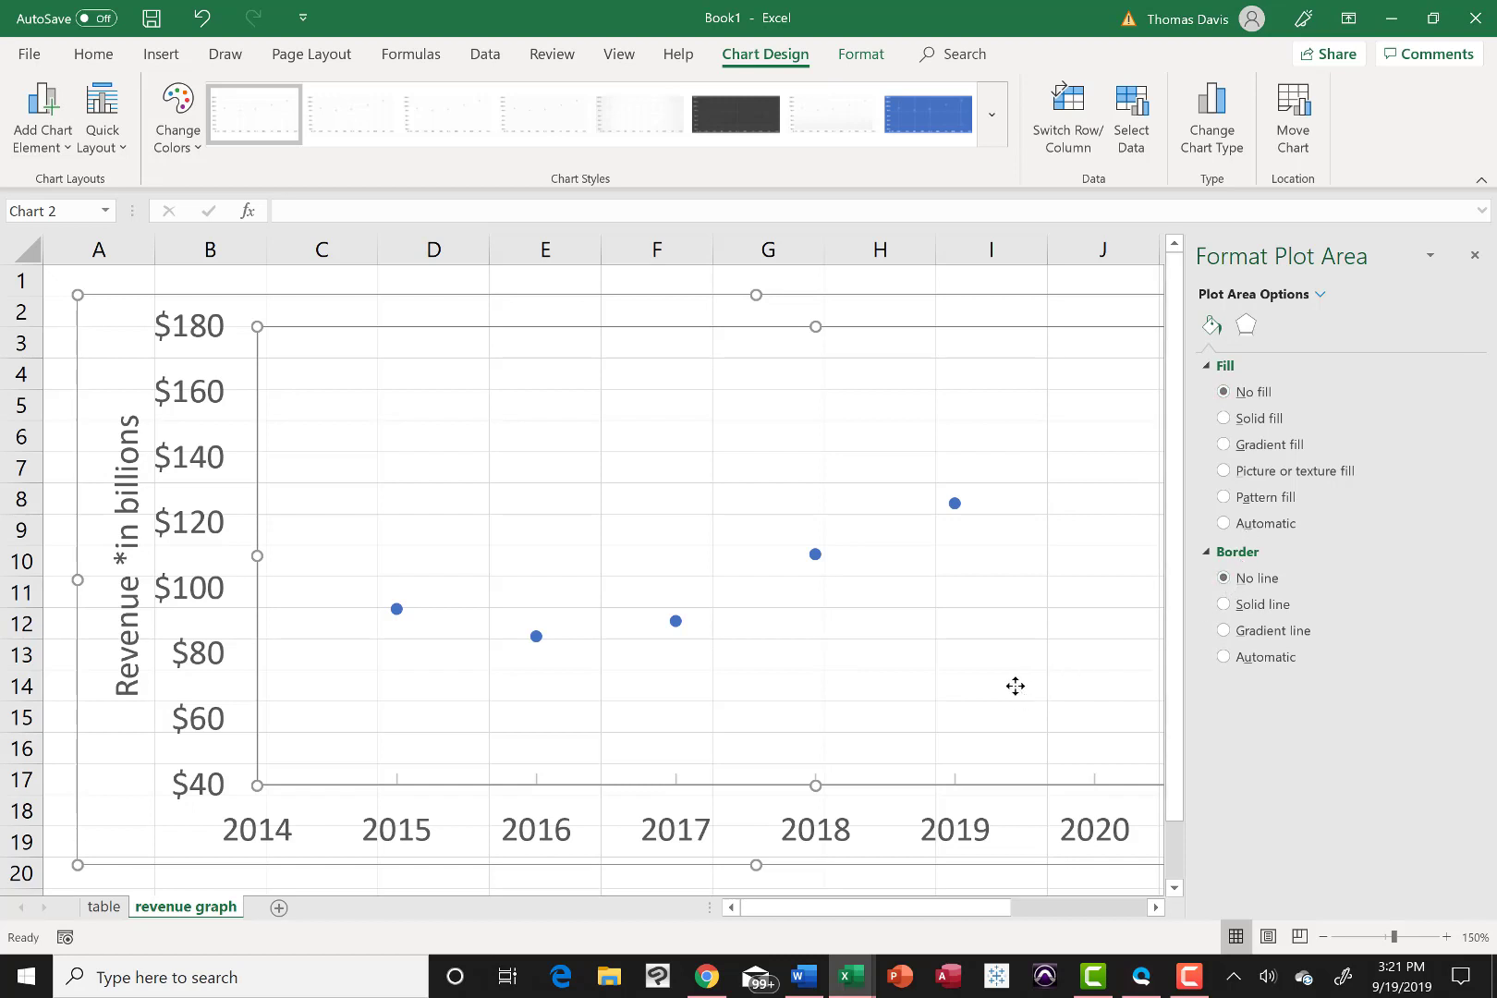
pyautogui.click(1474, 258)
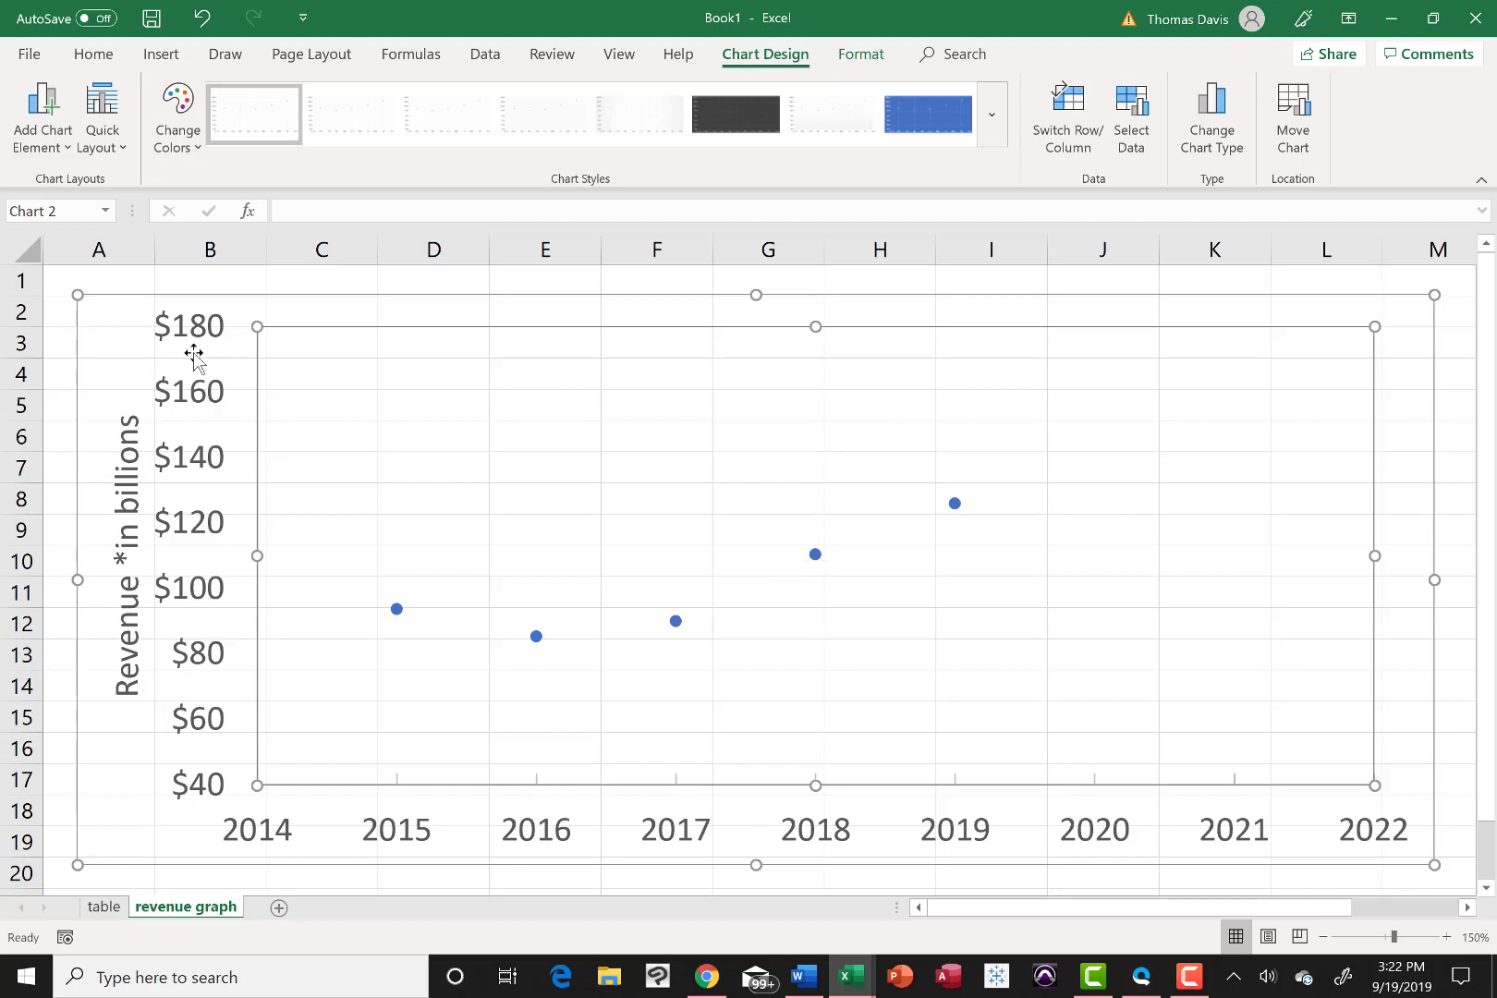
# Step: Switch to the Home tab to show the font formatting tools
pyautogui.click(99, 55)
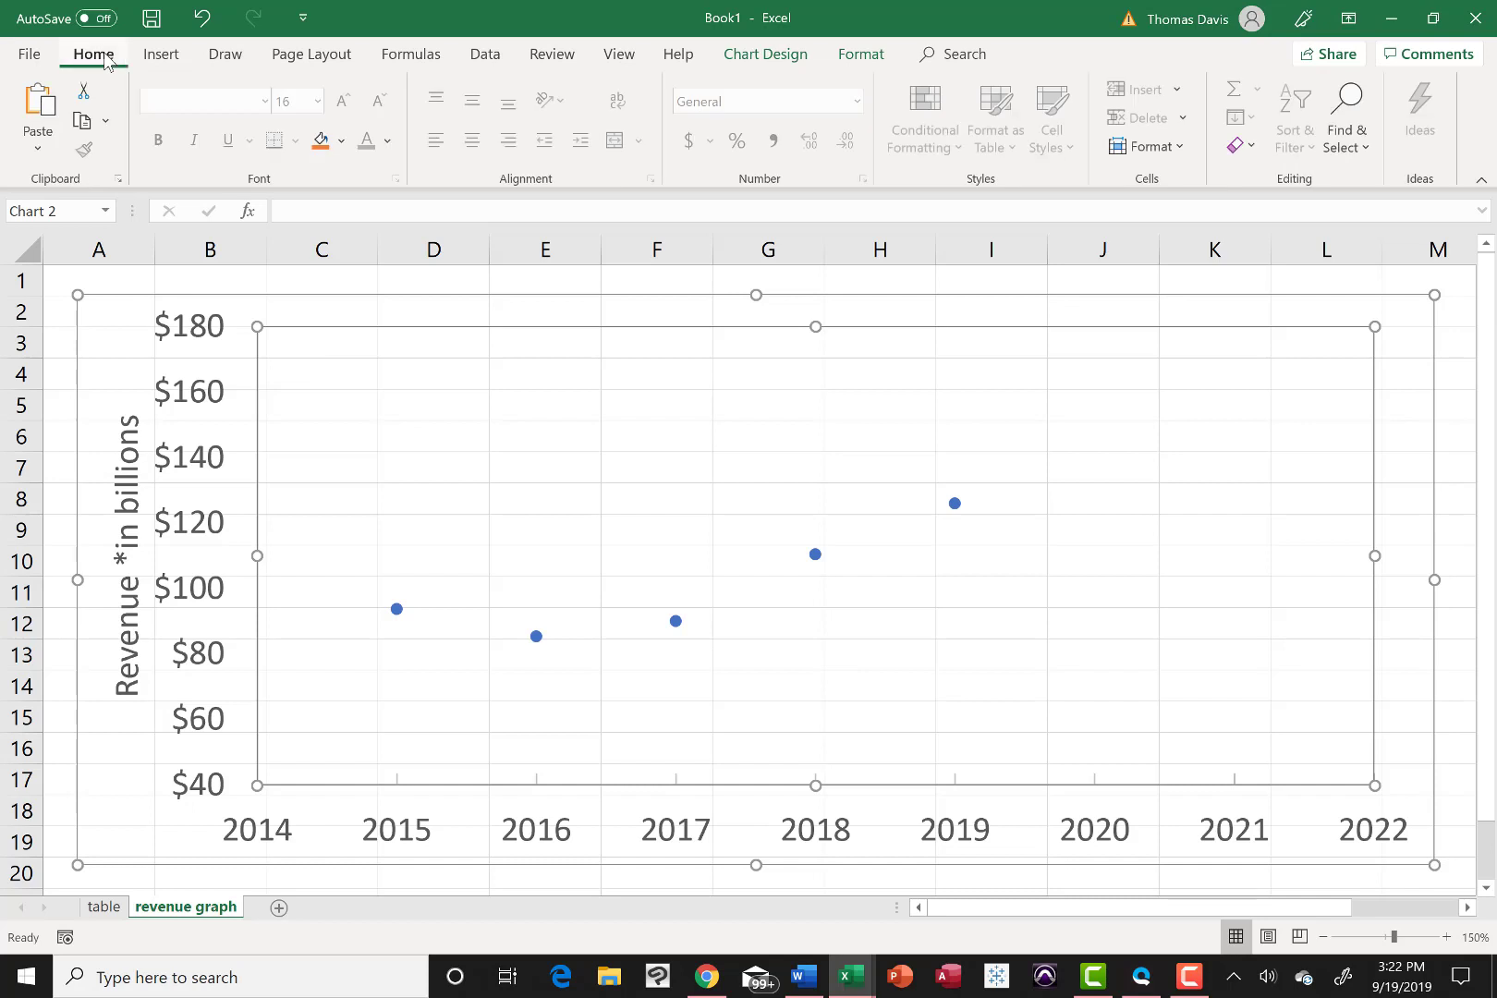
# Step: Make the vertical axis labels $40–$180 bold, with bright green from the Standard colour palette
pyautogui.click(205, 334)
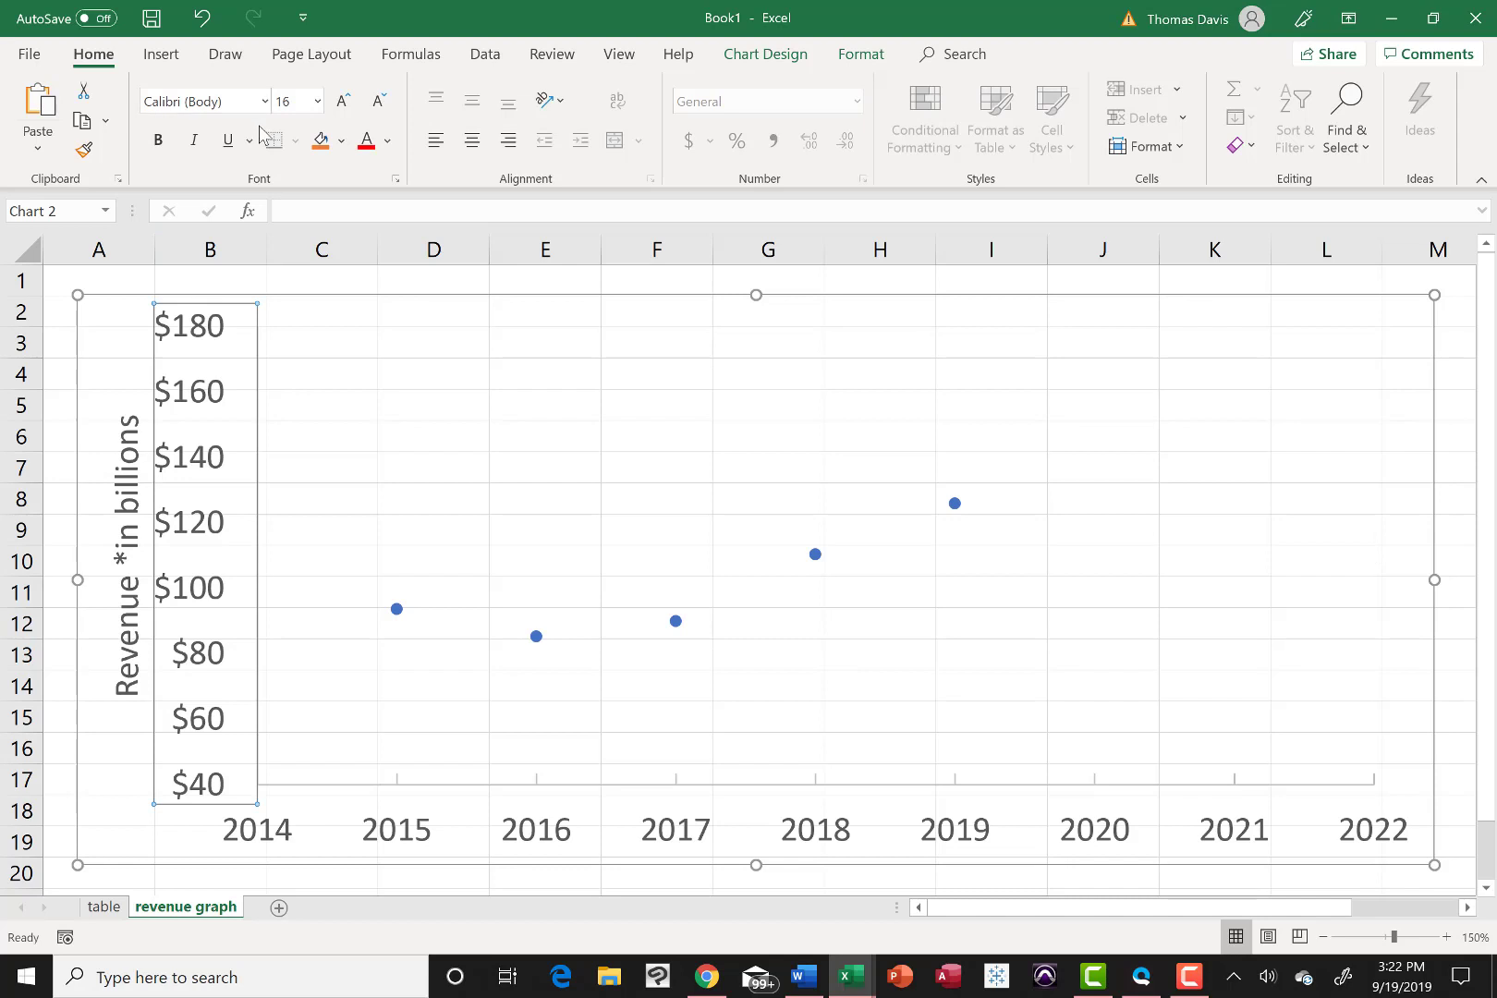
pyautogui.click(161, 140)
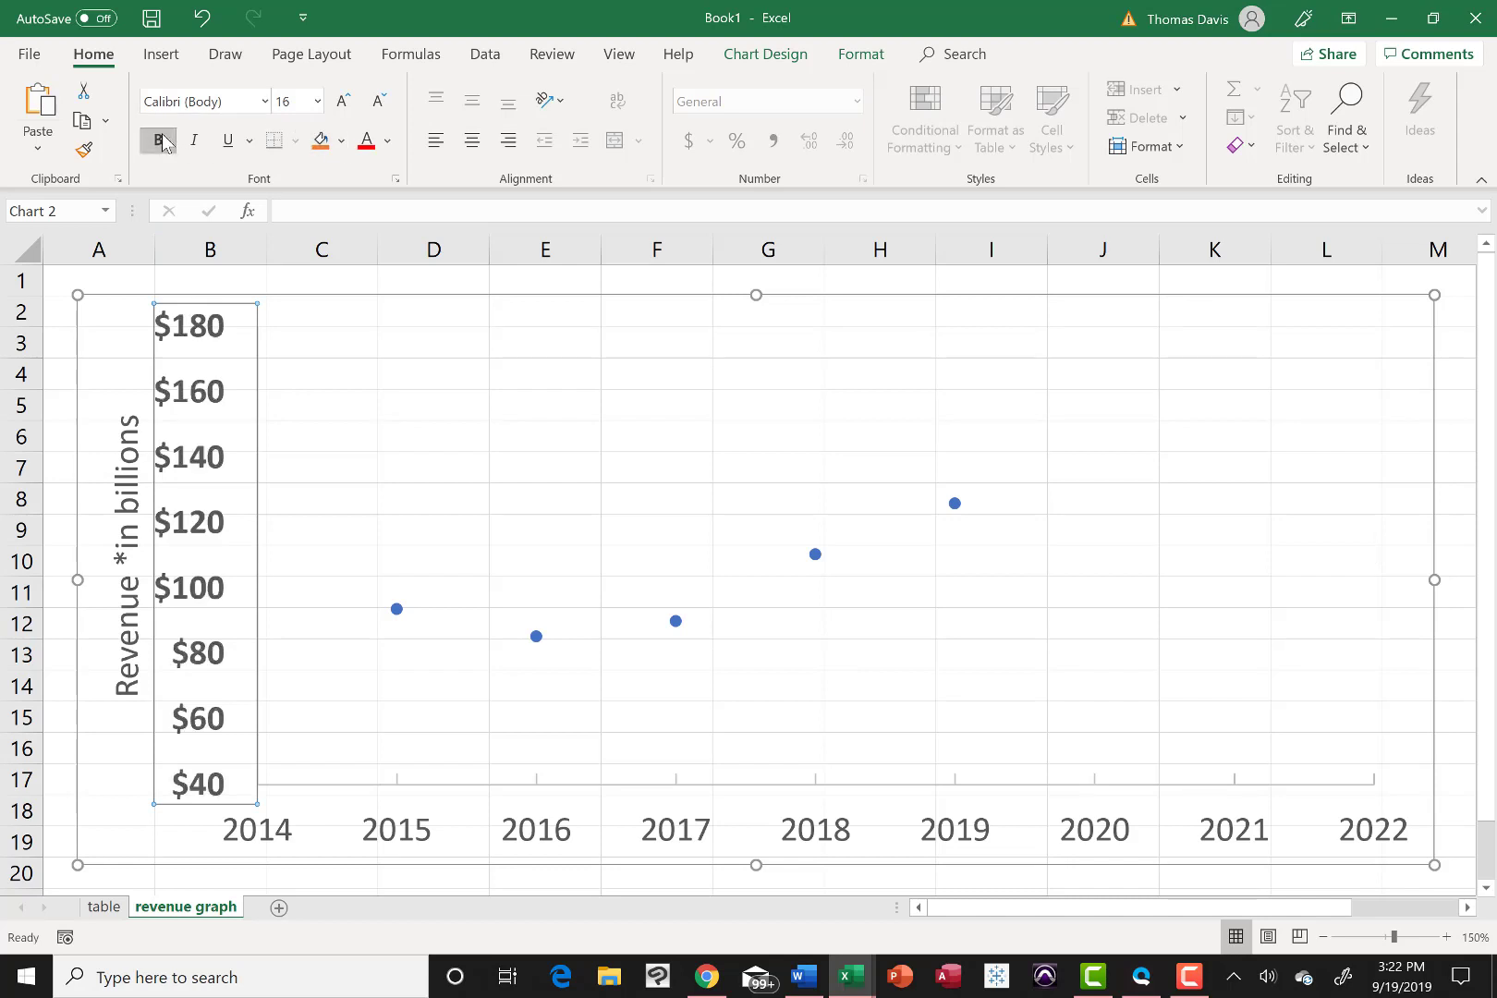
pyautogui.click(388, 140)
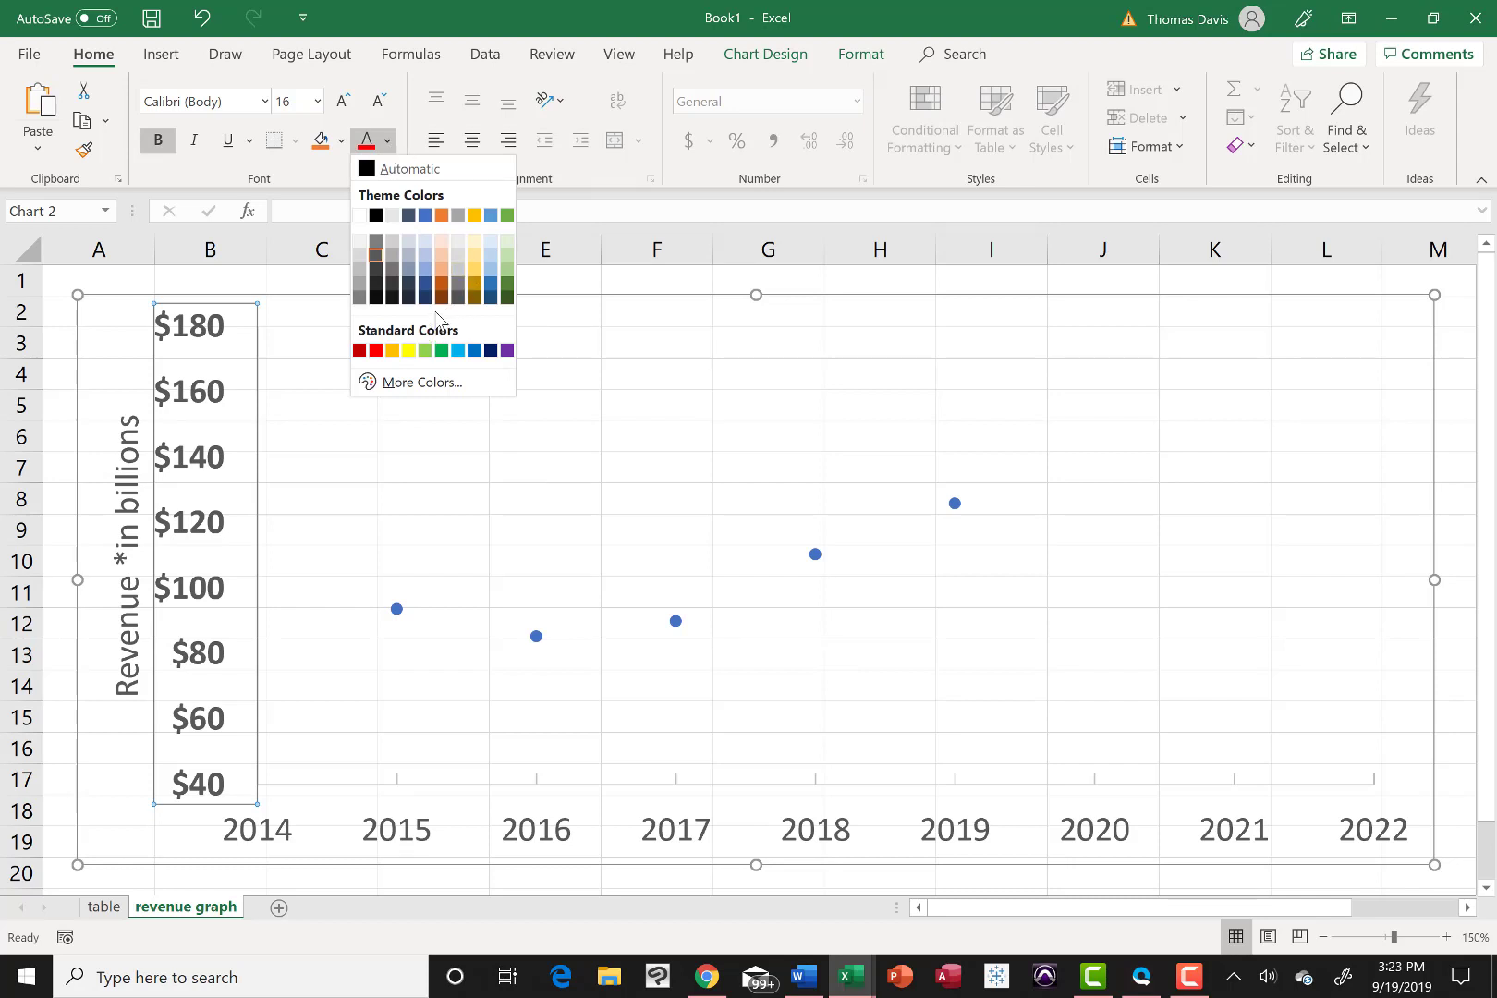
pyautogui.click(423, 383)
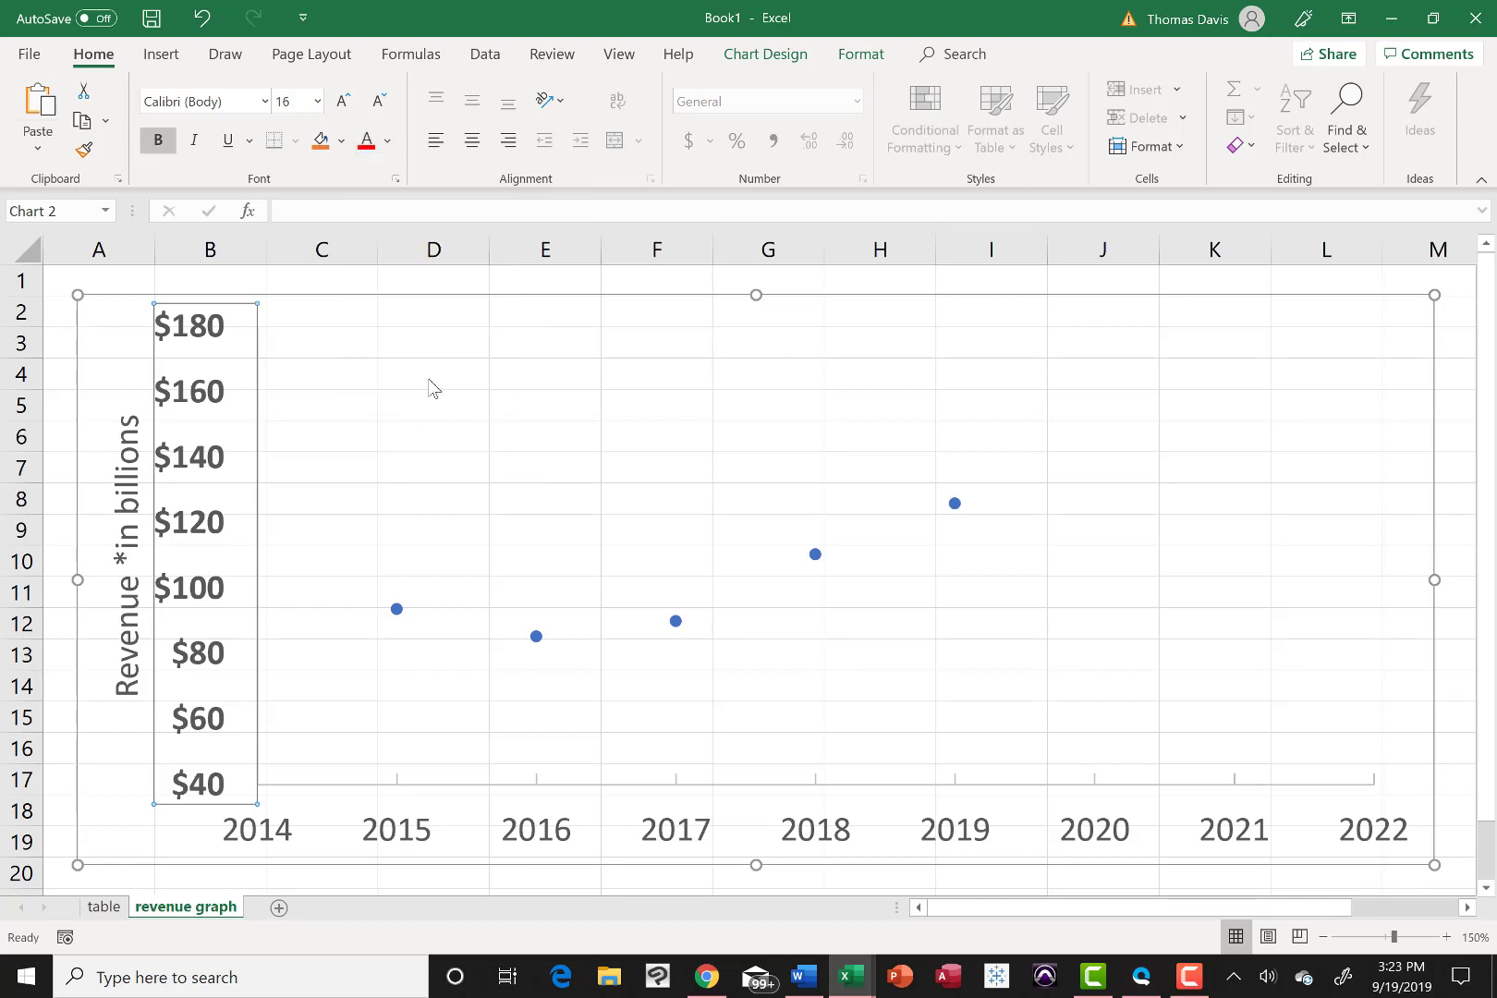
pyautogui.click(174, 194)
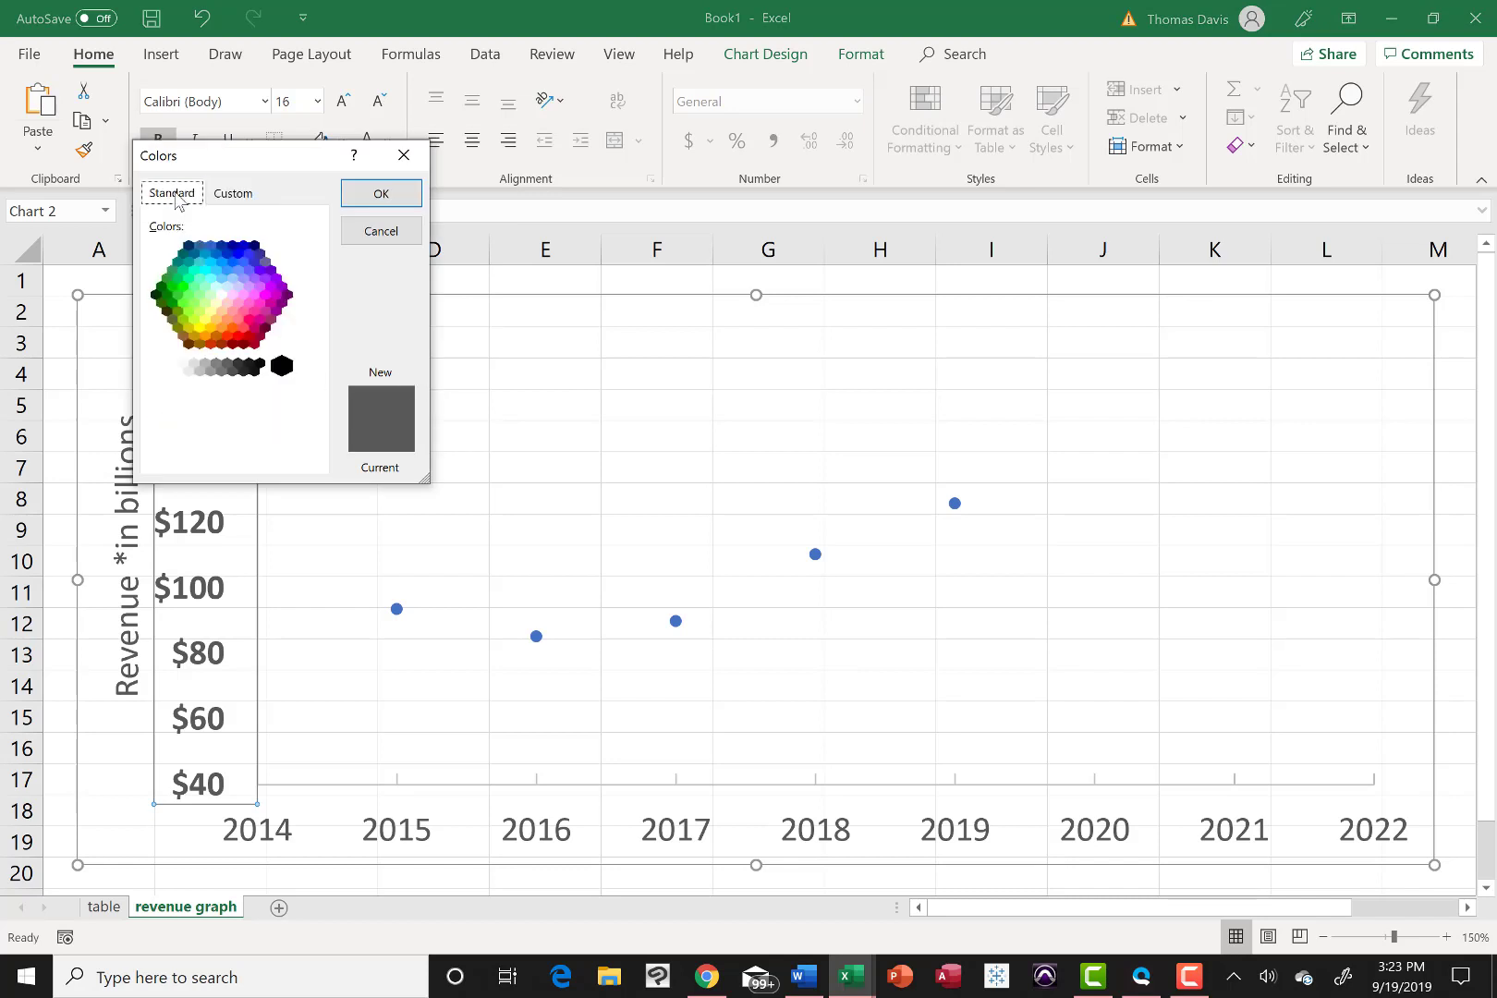
pyautogui.click(172, 288)
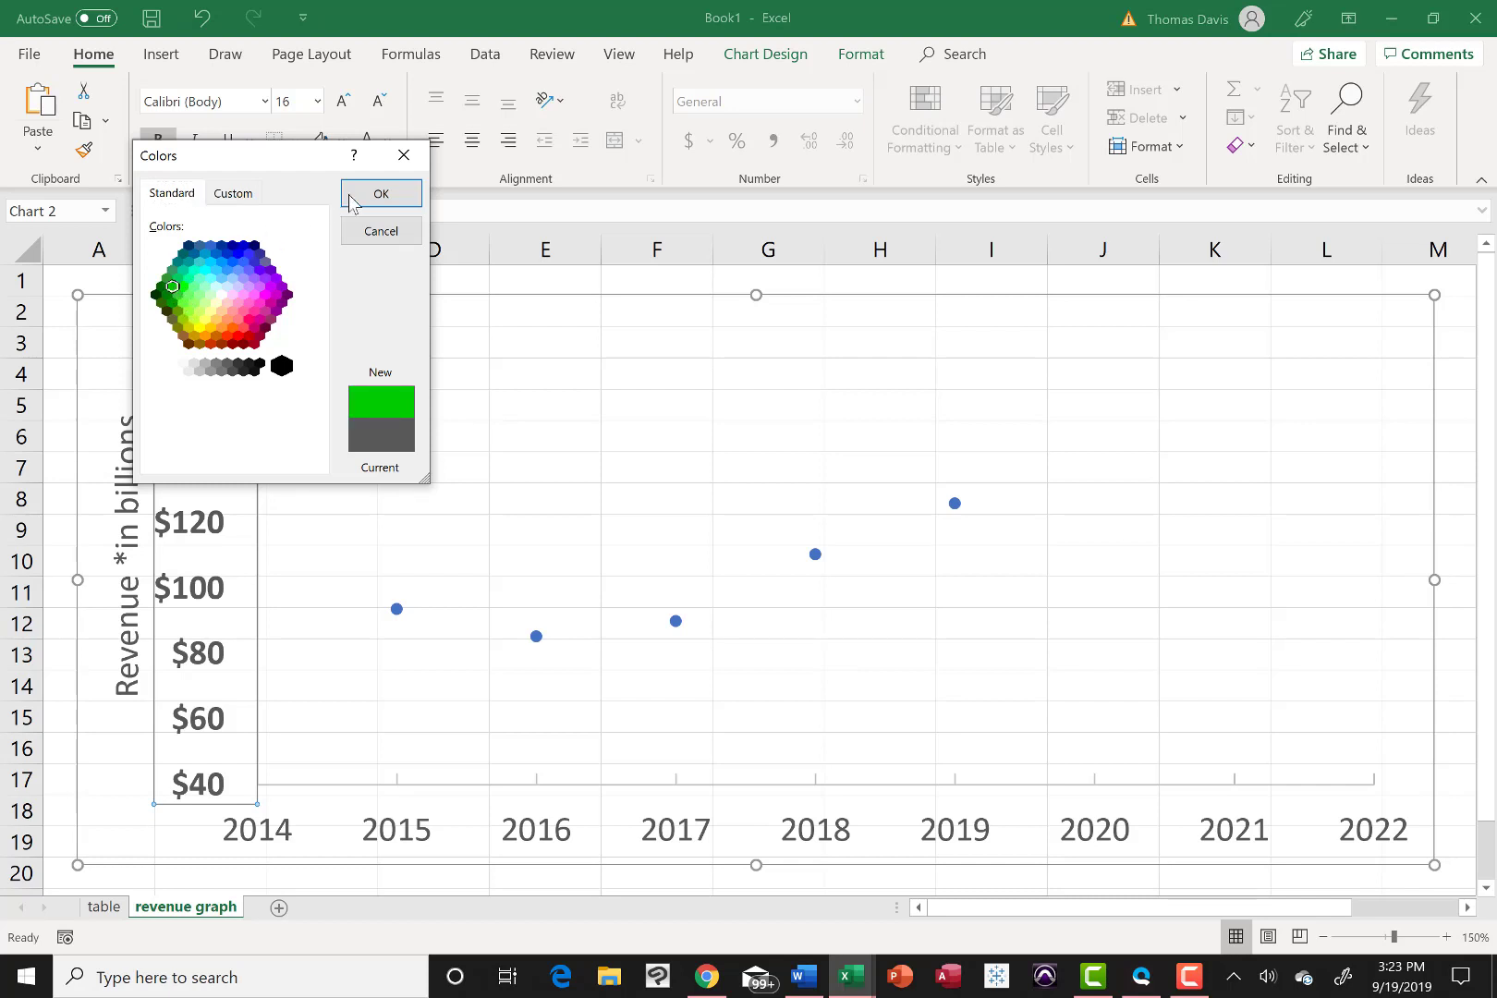
pyautogui.click(378, 194)
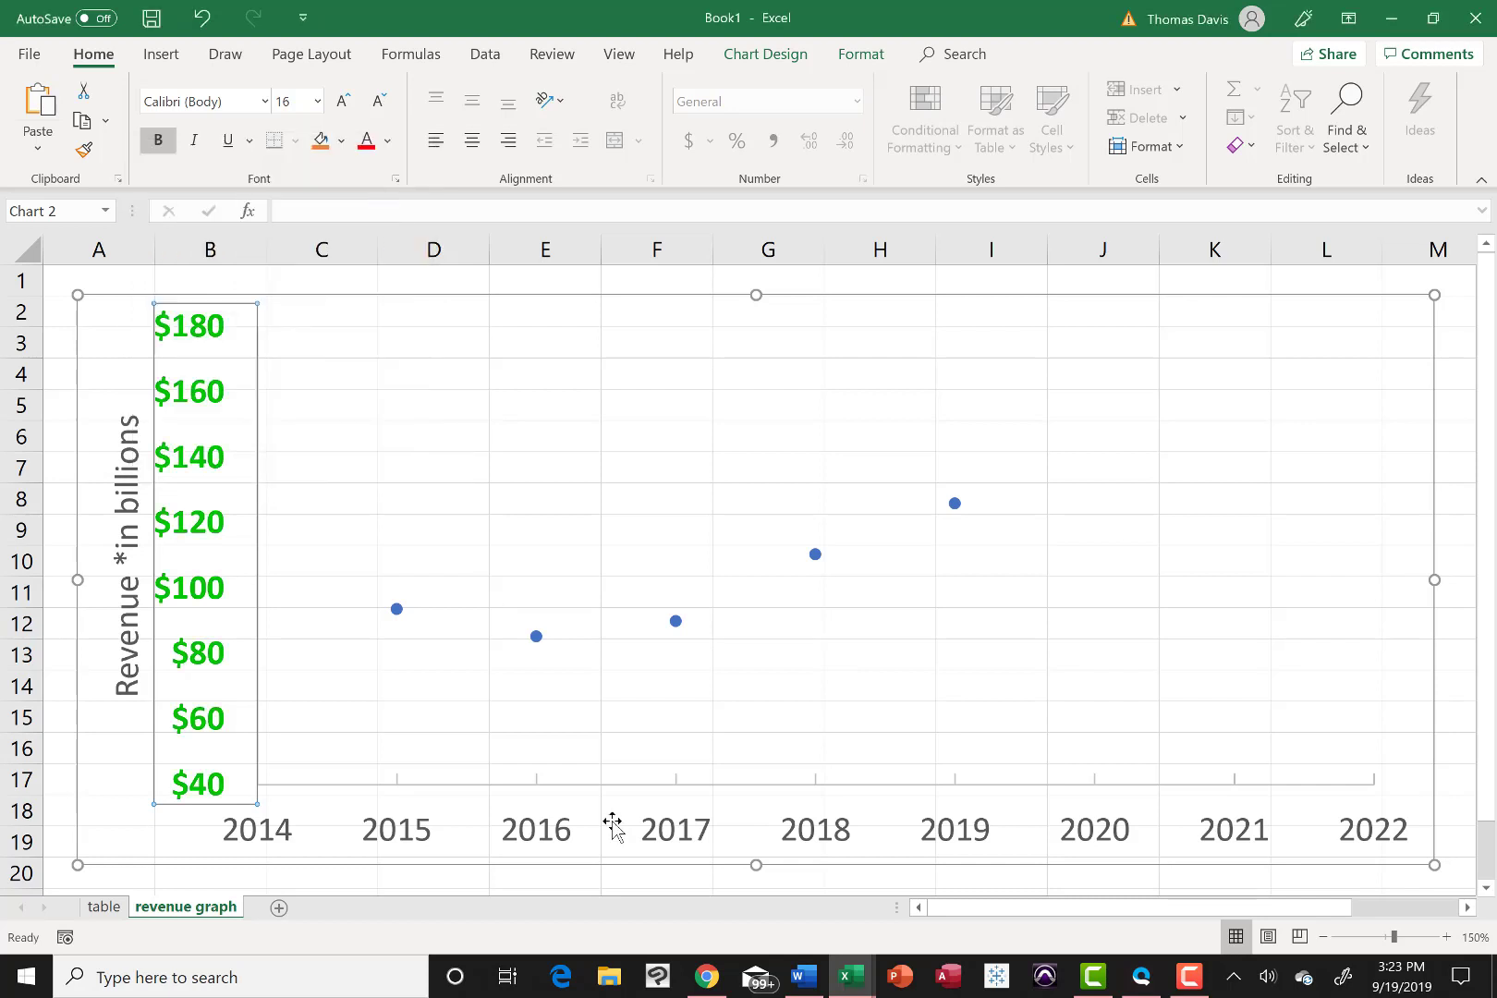
# Step: Make the horizontal year labels bold, in the recent bright green
pyautogui.doubleClick(420, 848)
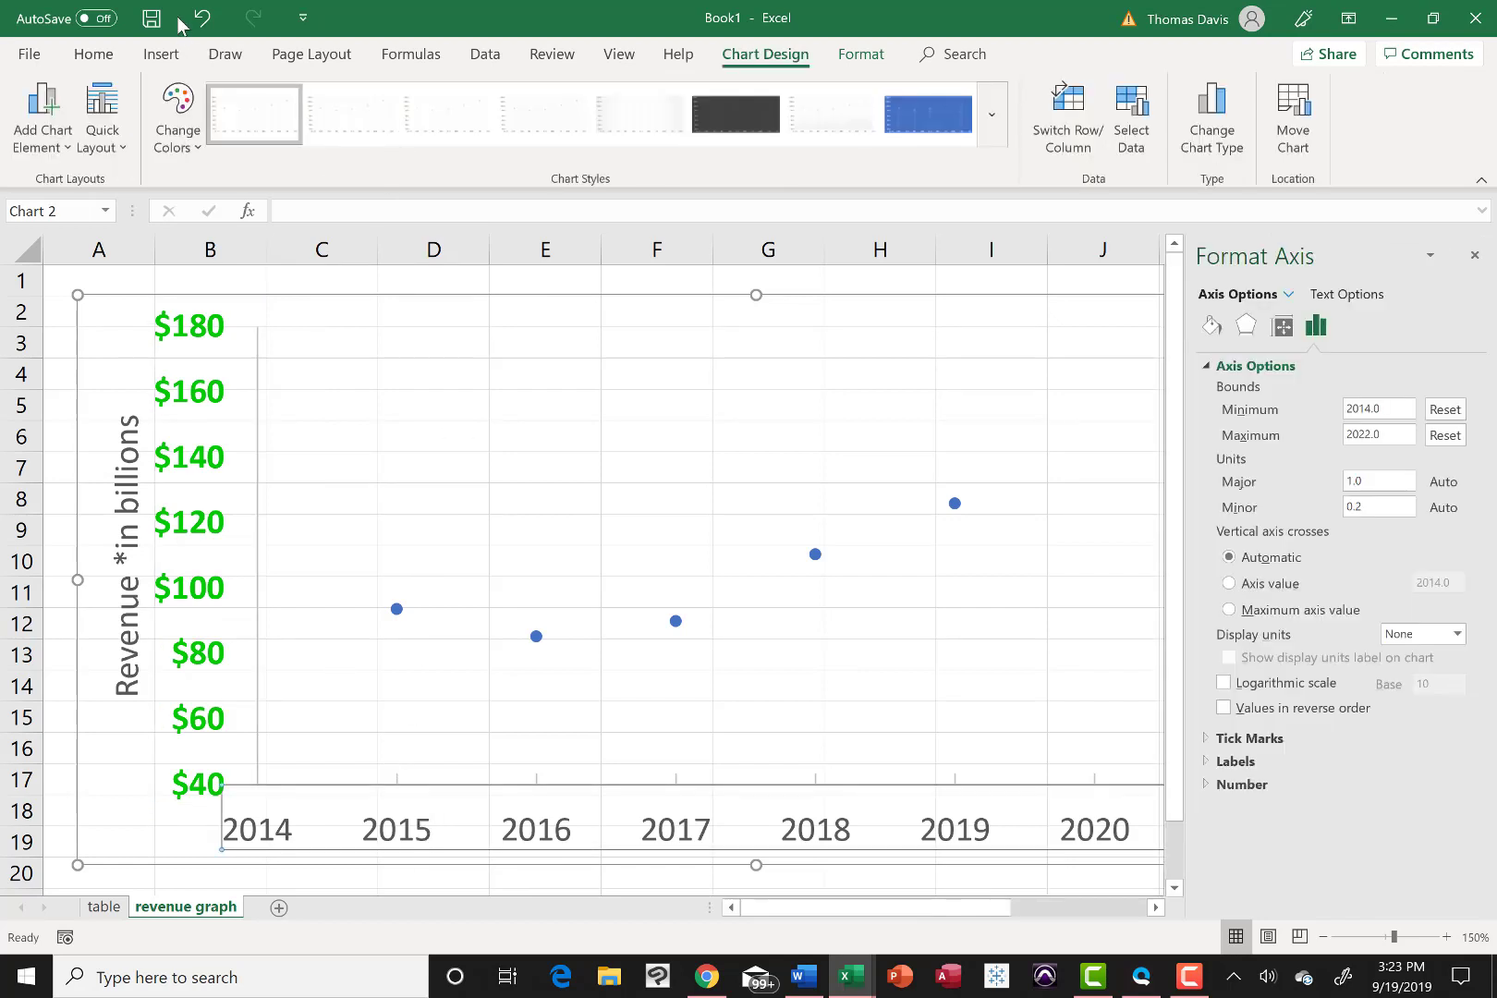
pyautogui.click(93, 54)
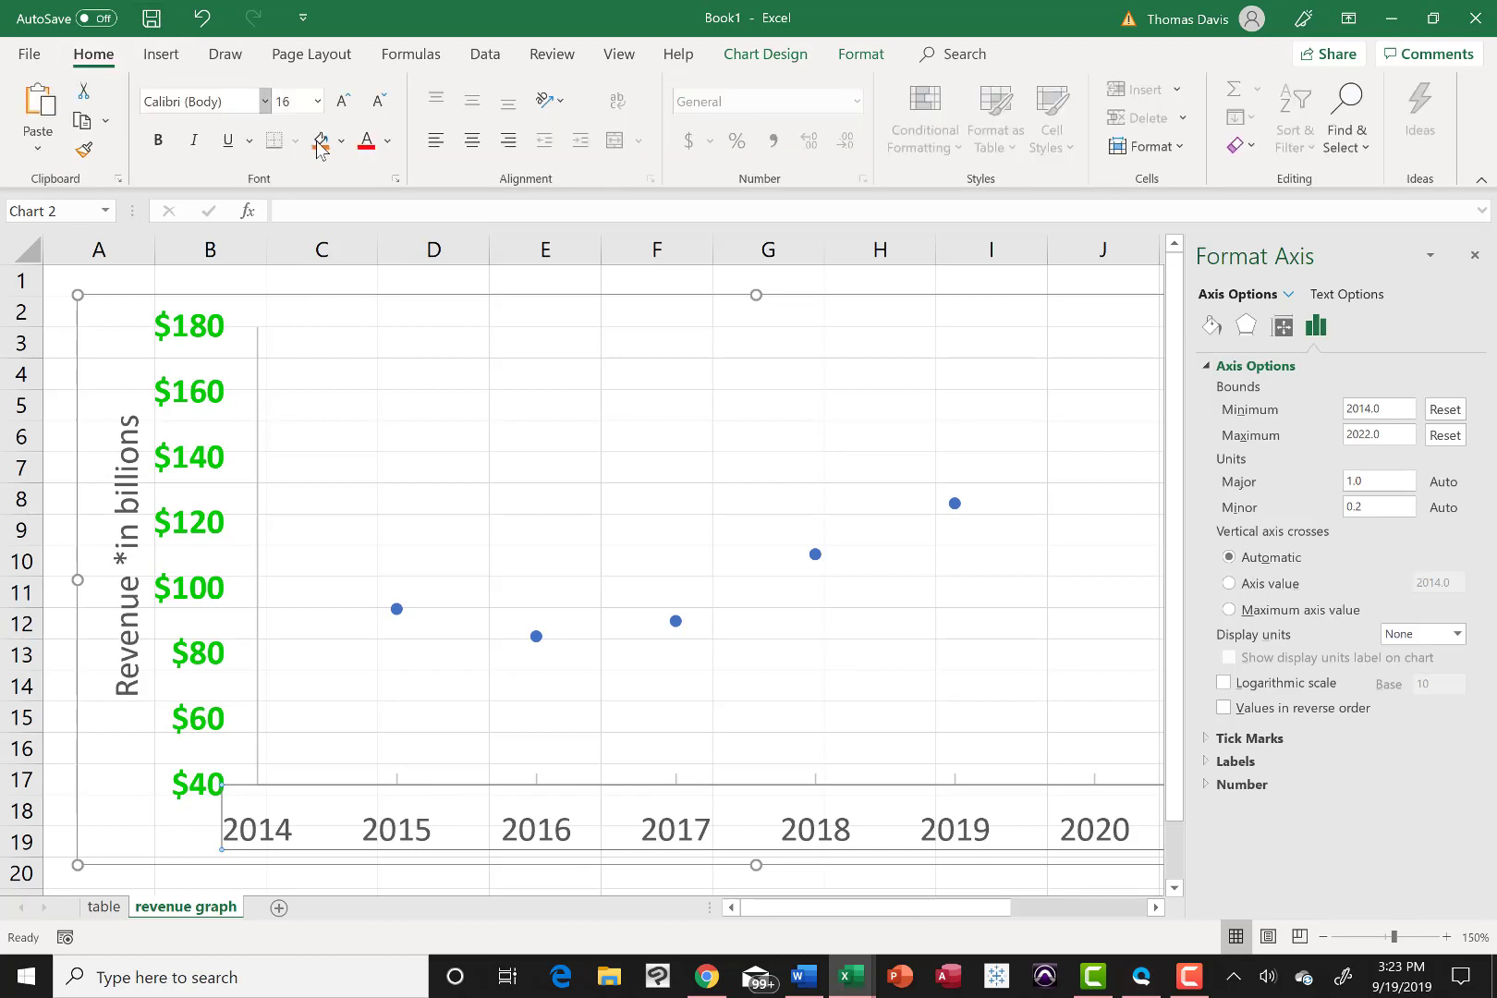
pyautogui.click(388, 140)
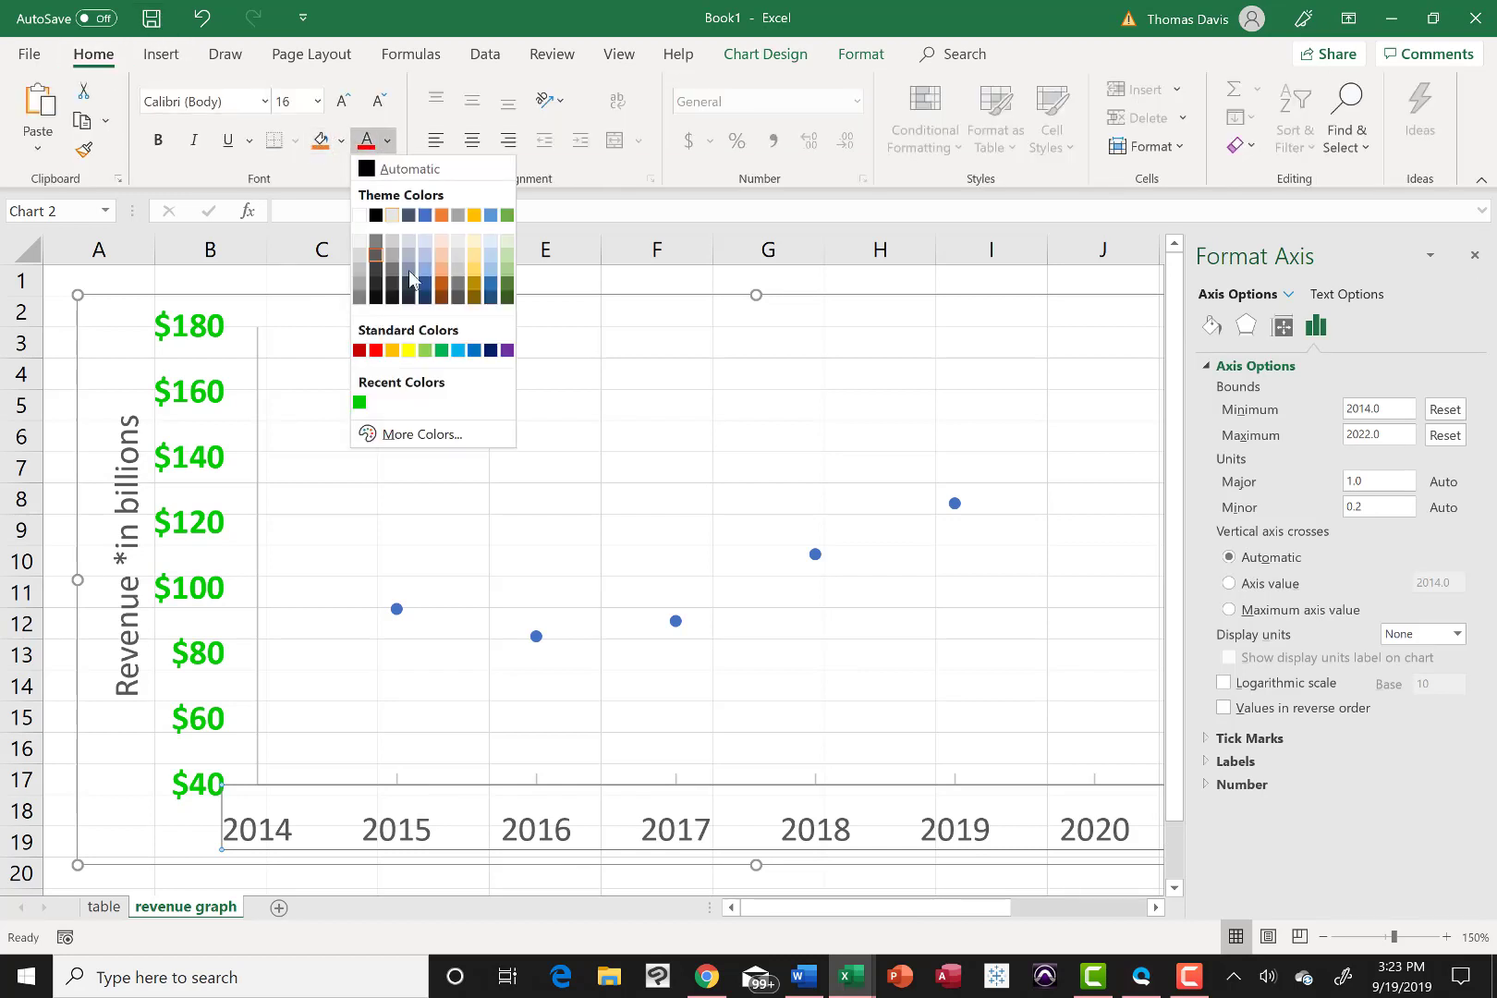
pyautogui.click(360, 403)
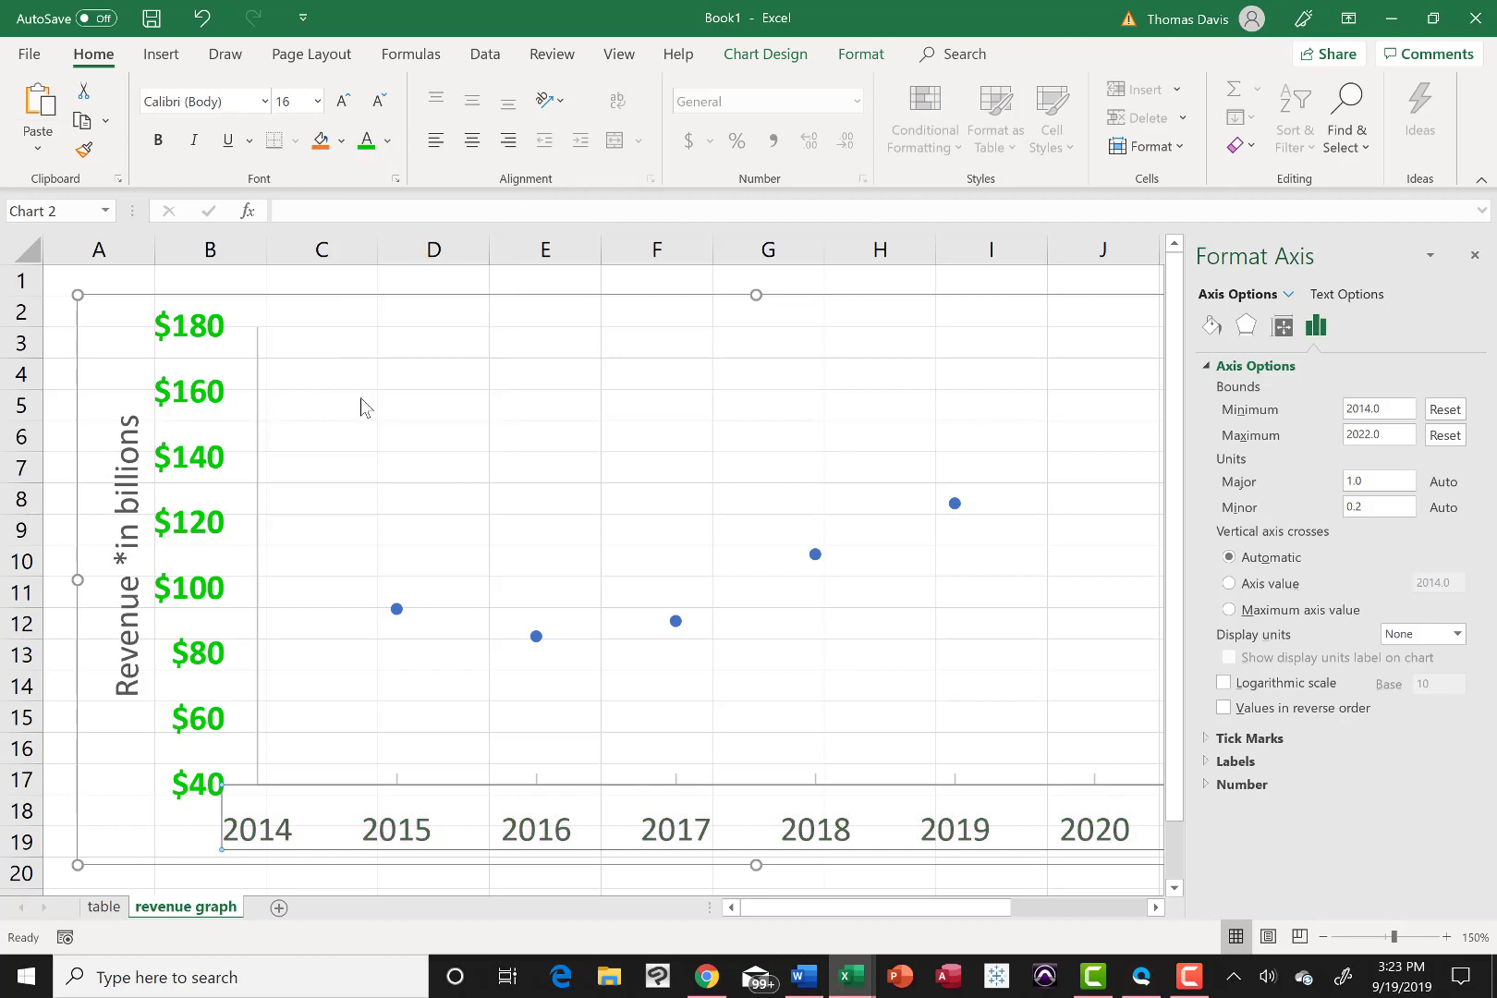
pyautogui.click(160, 141)
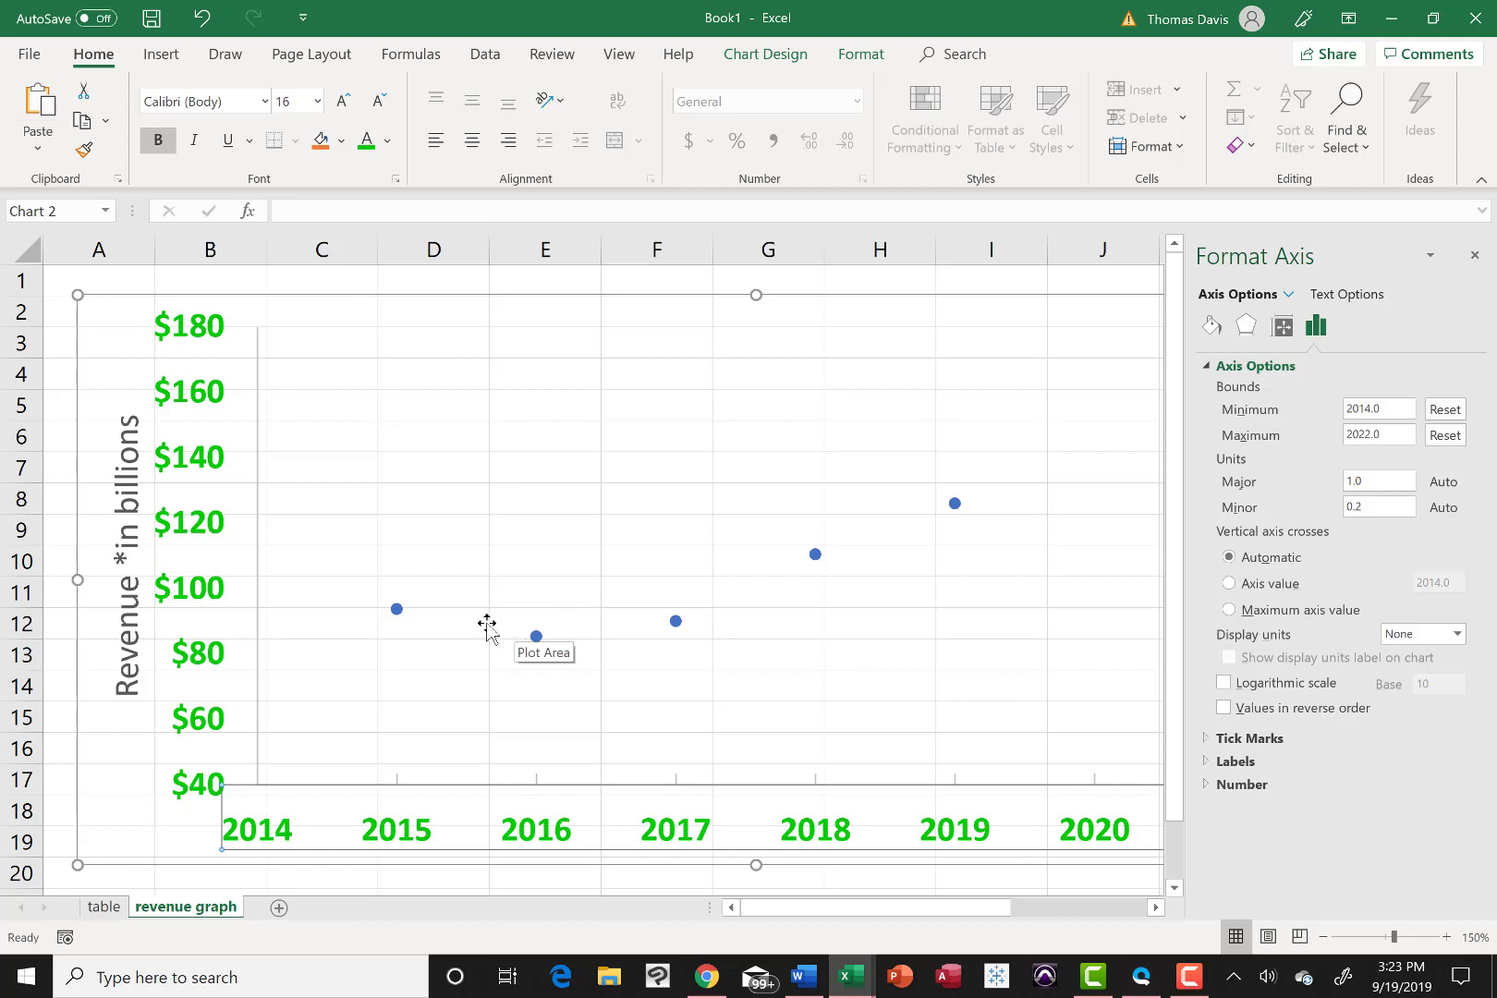
# Step: Make the 'Revenue *in billions' axis title bold and light blue
pyautogui.click(129, 601)
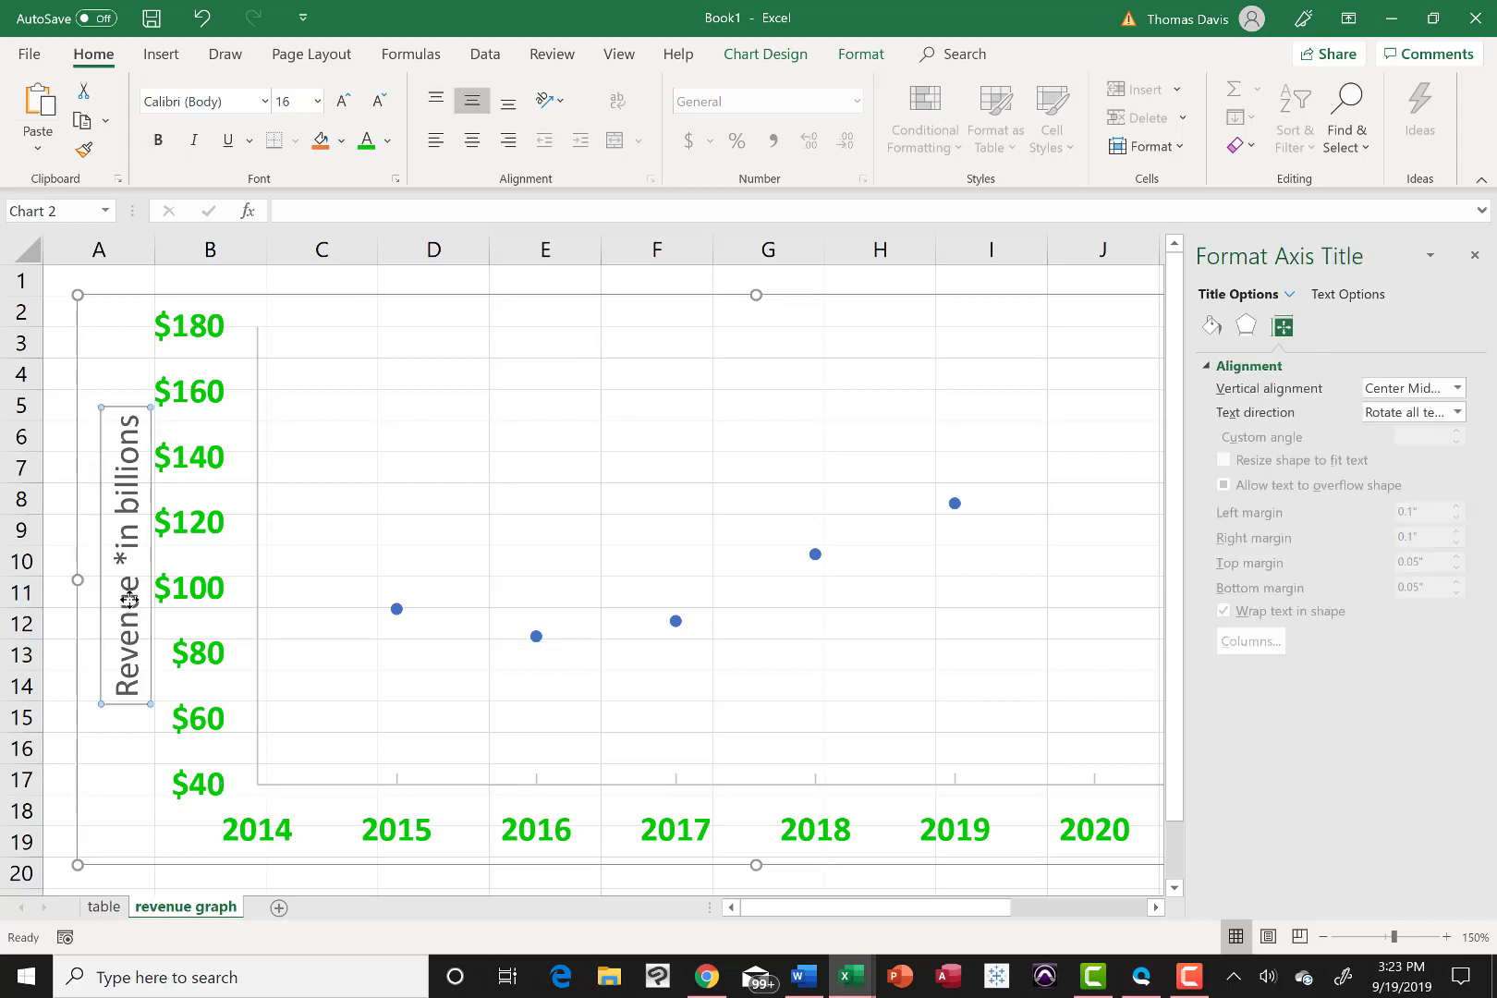
pyautogui.click(388, 141)
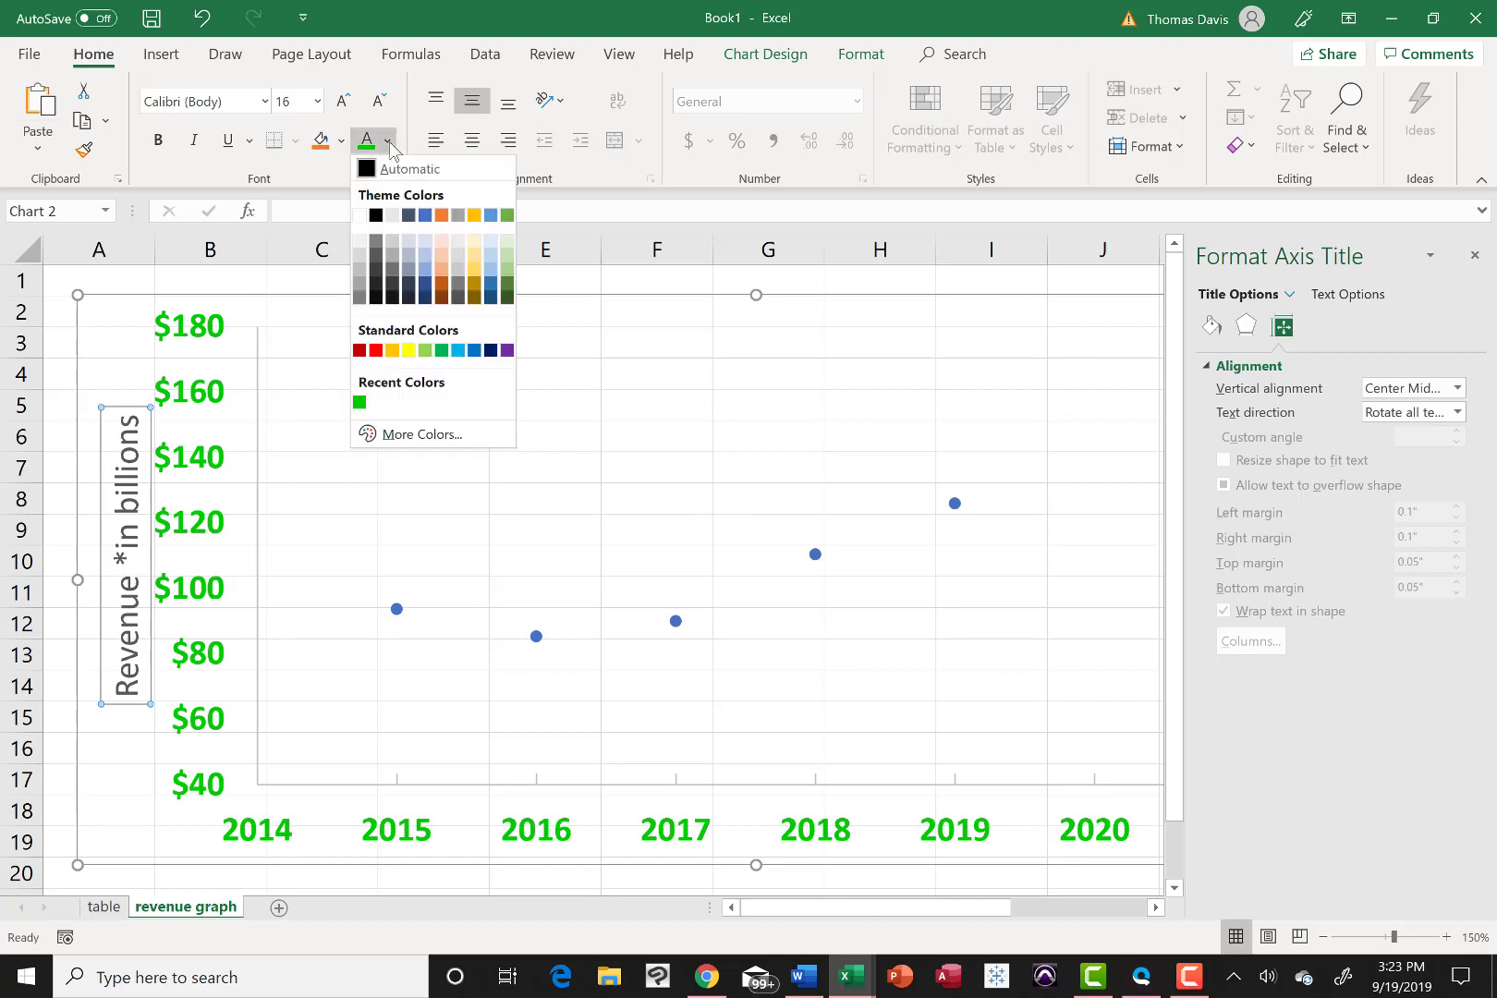
pyautogui.click(461, 349)
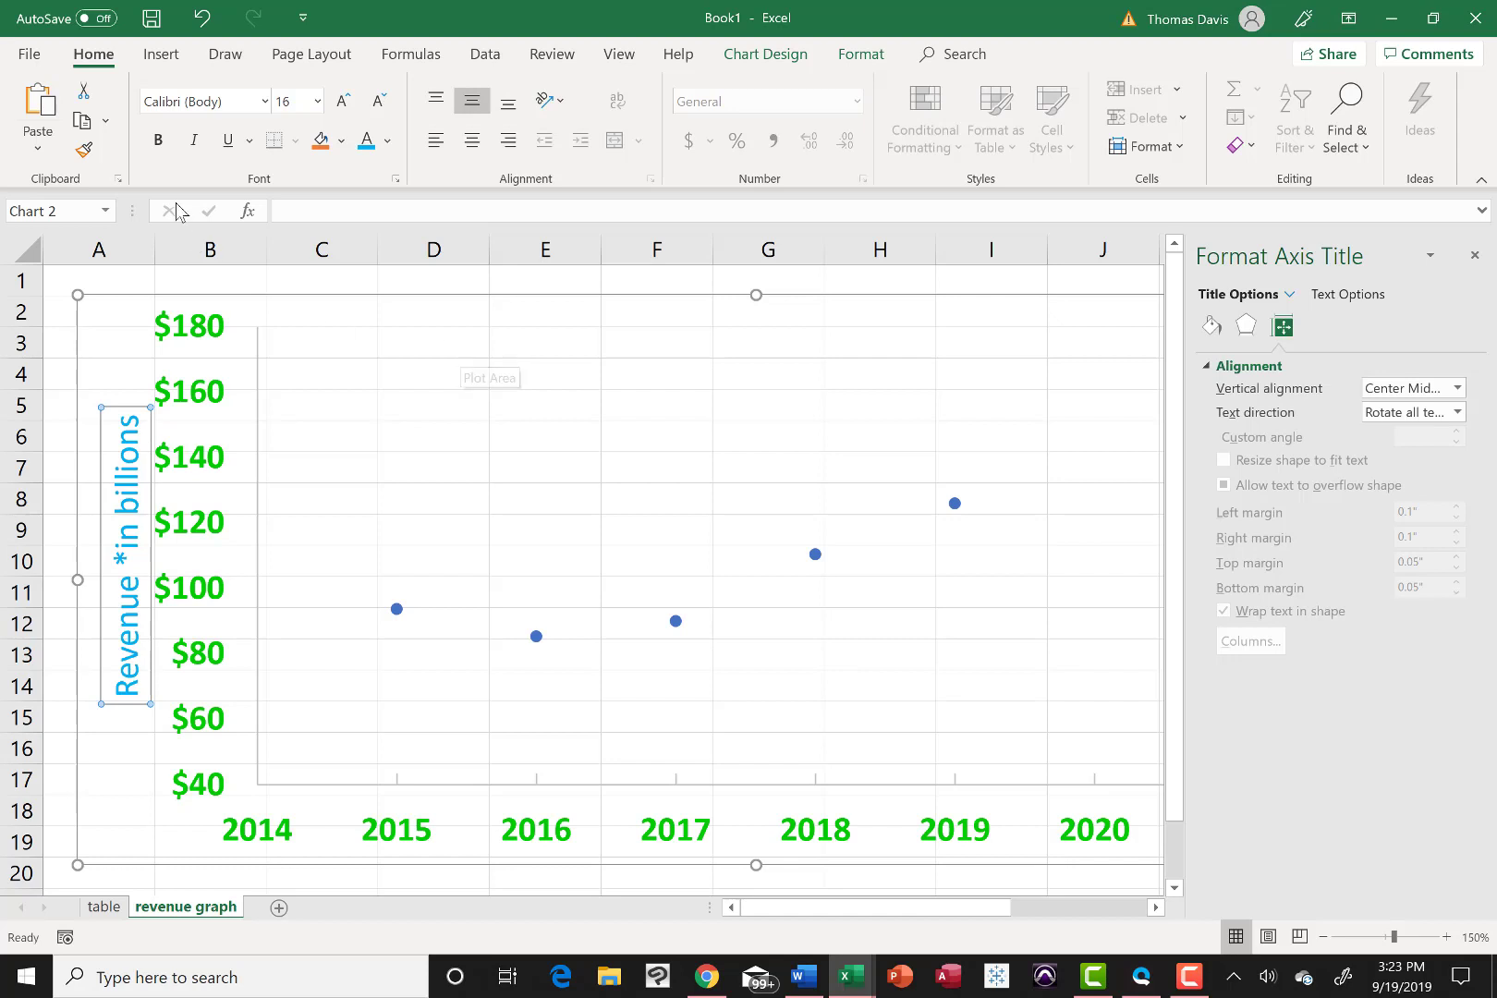
pyautogui.click(160, 146)
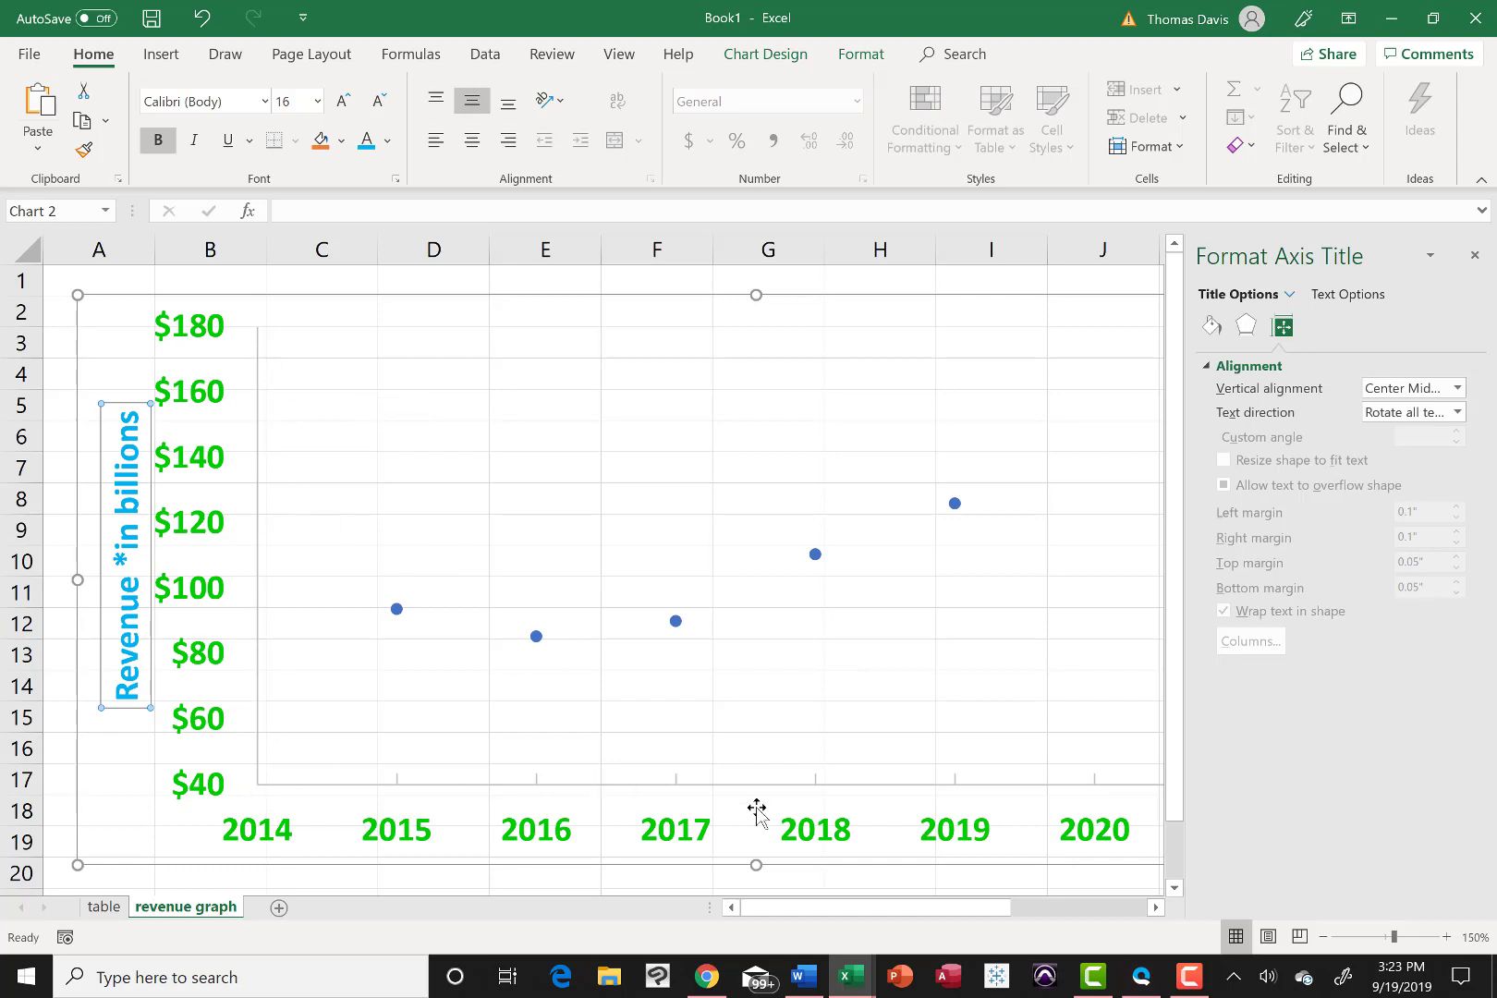
# Step: Select the vertical axis, try a green fill on it, and undo that fill
pyautogui.click(258, 458)
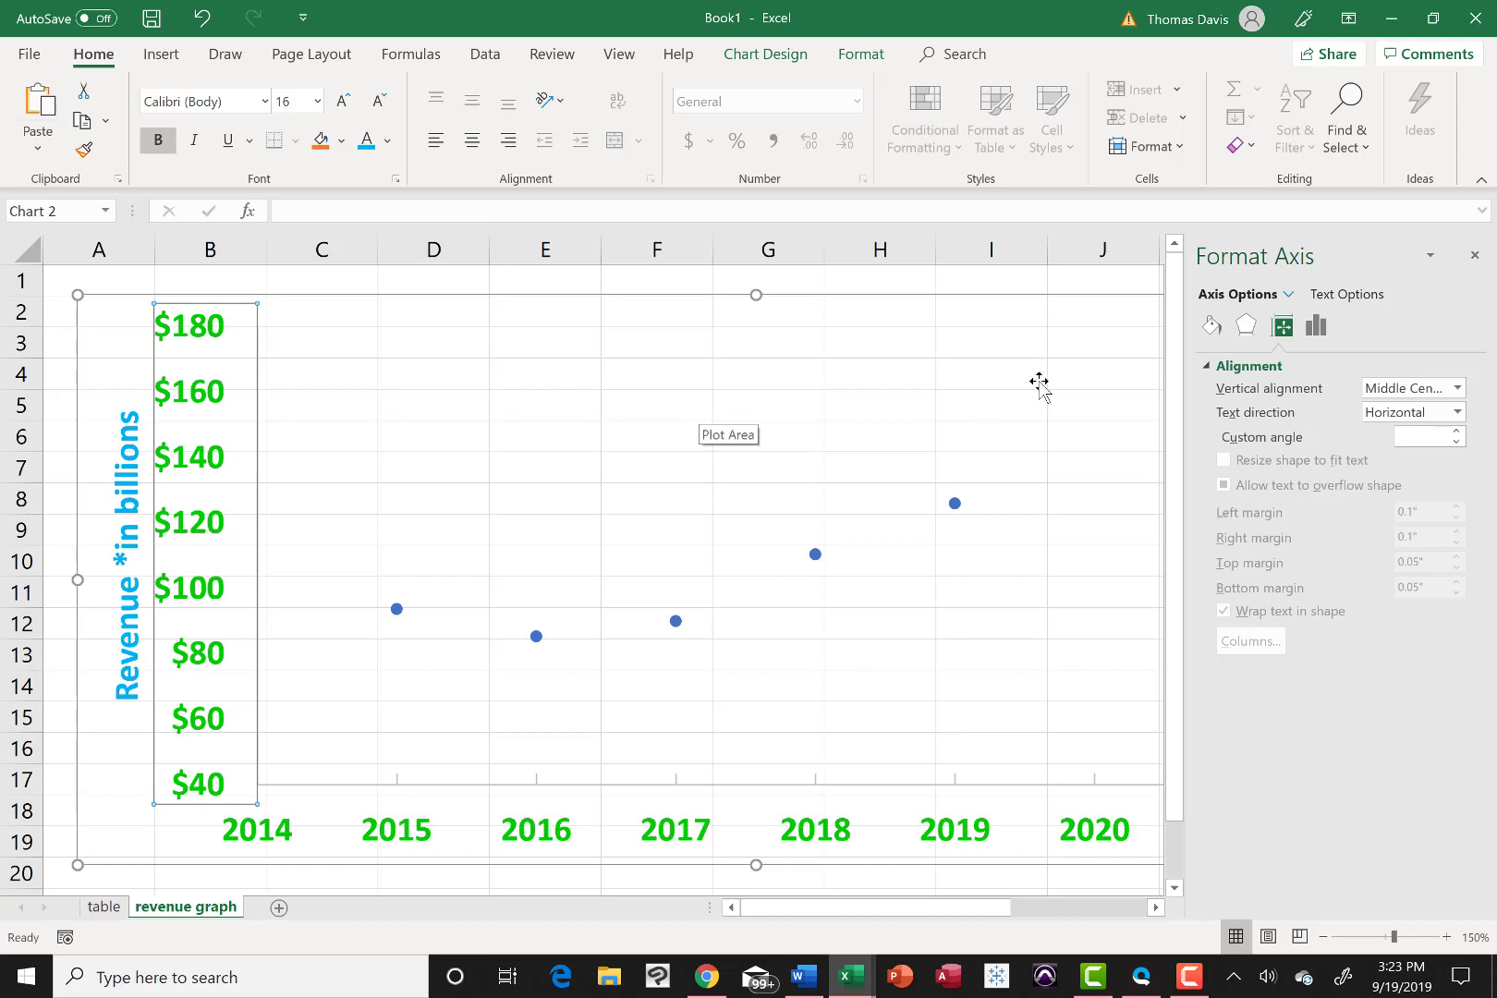
pyautogui.click(1213, 332)
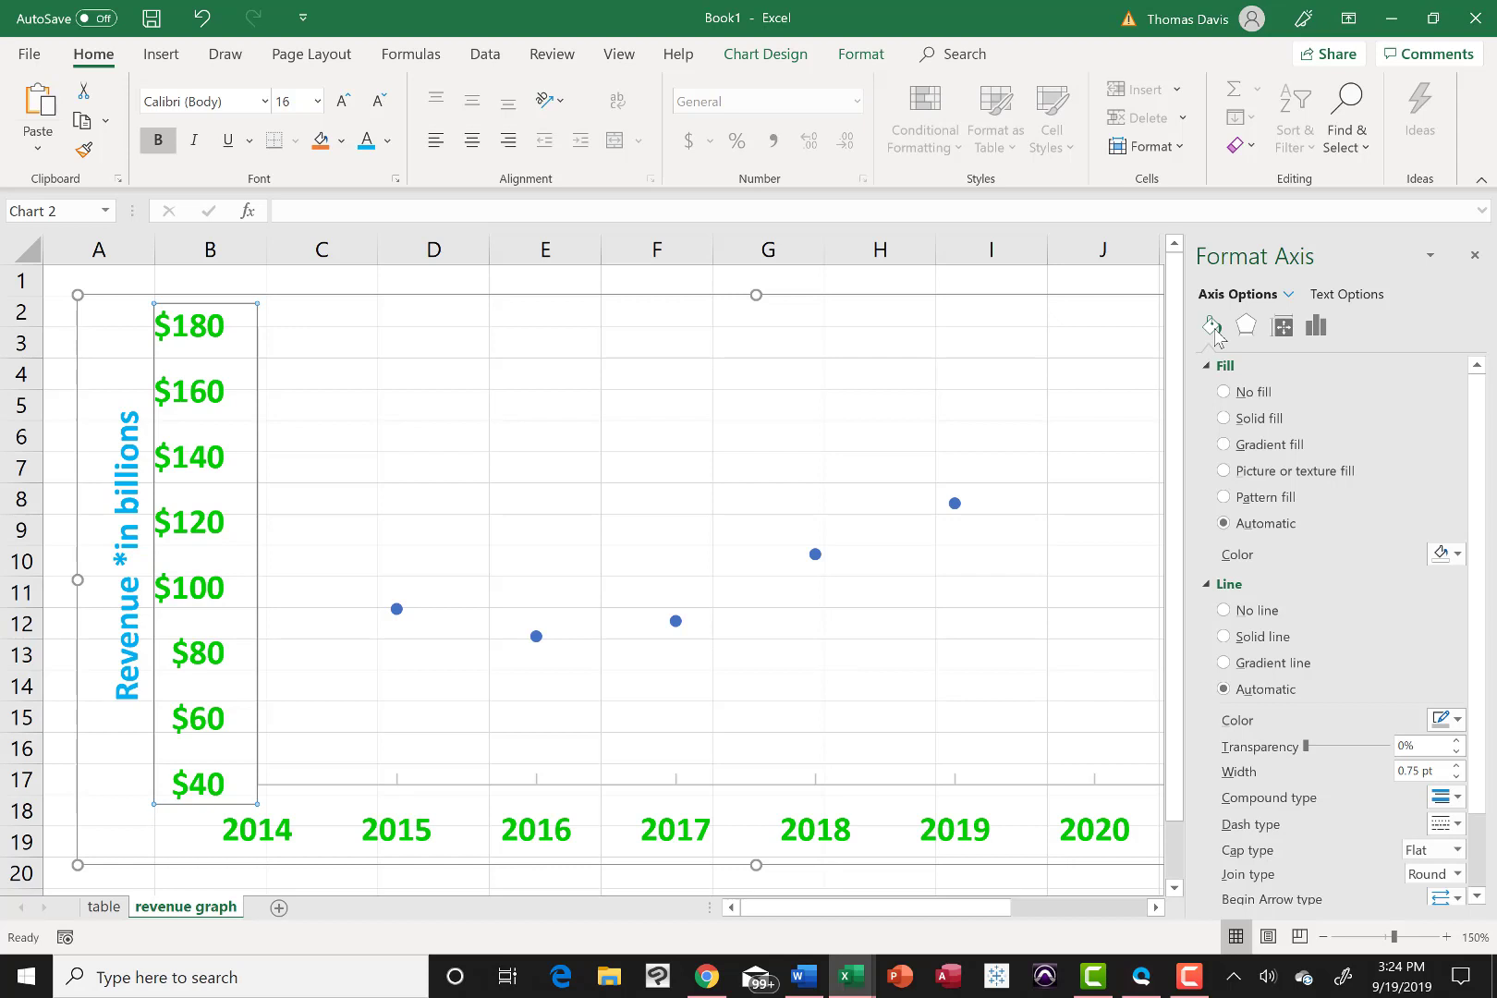
pyautogui.click(1458, 555)
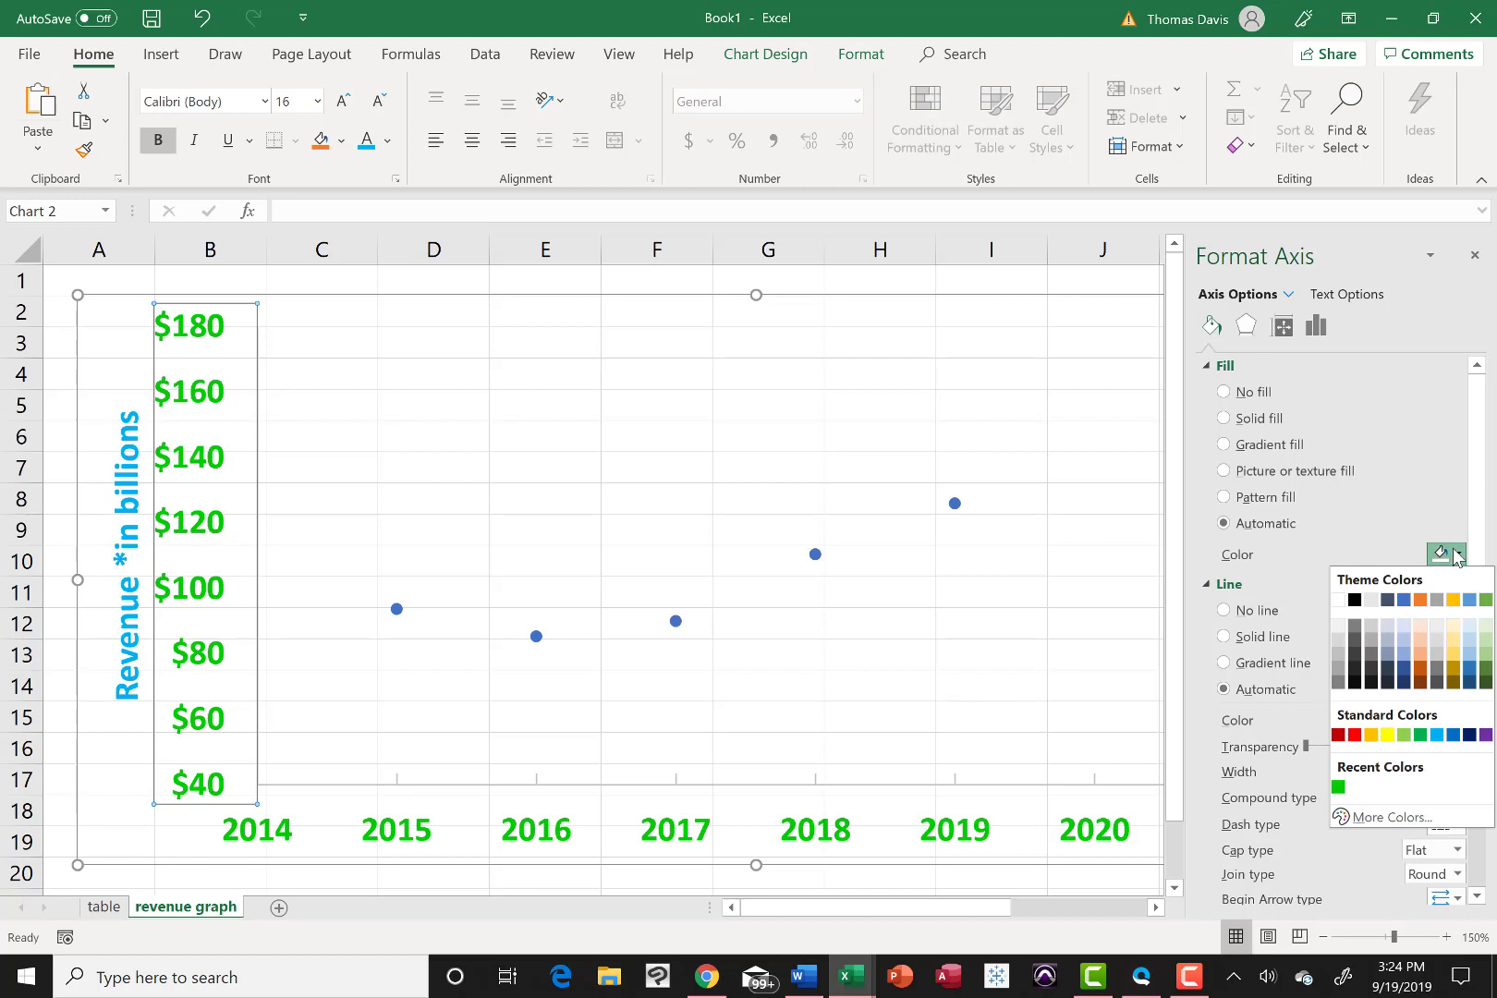
pyautogui.click(1339, 787)
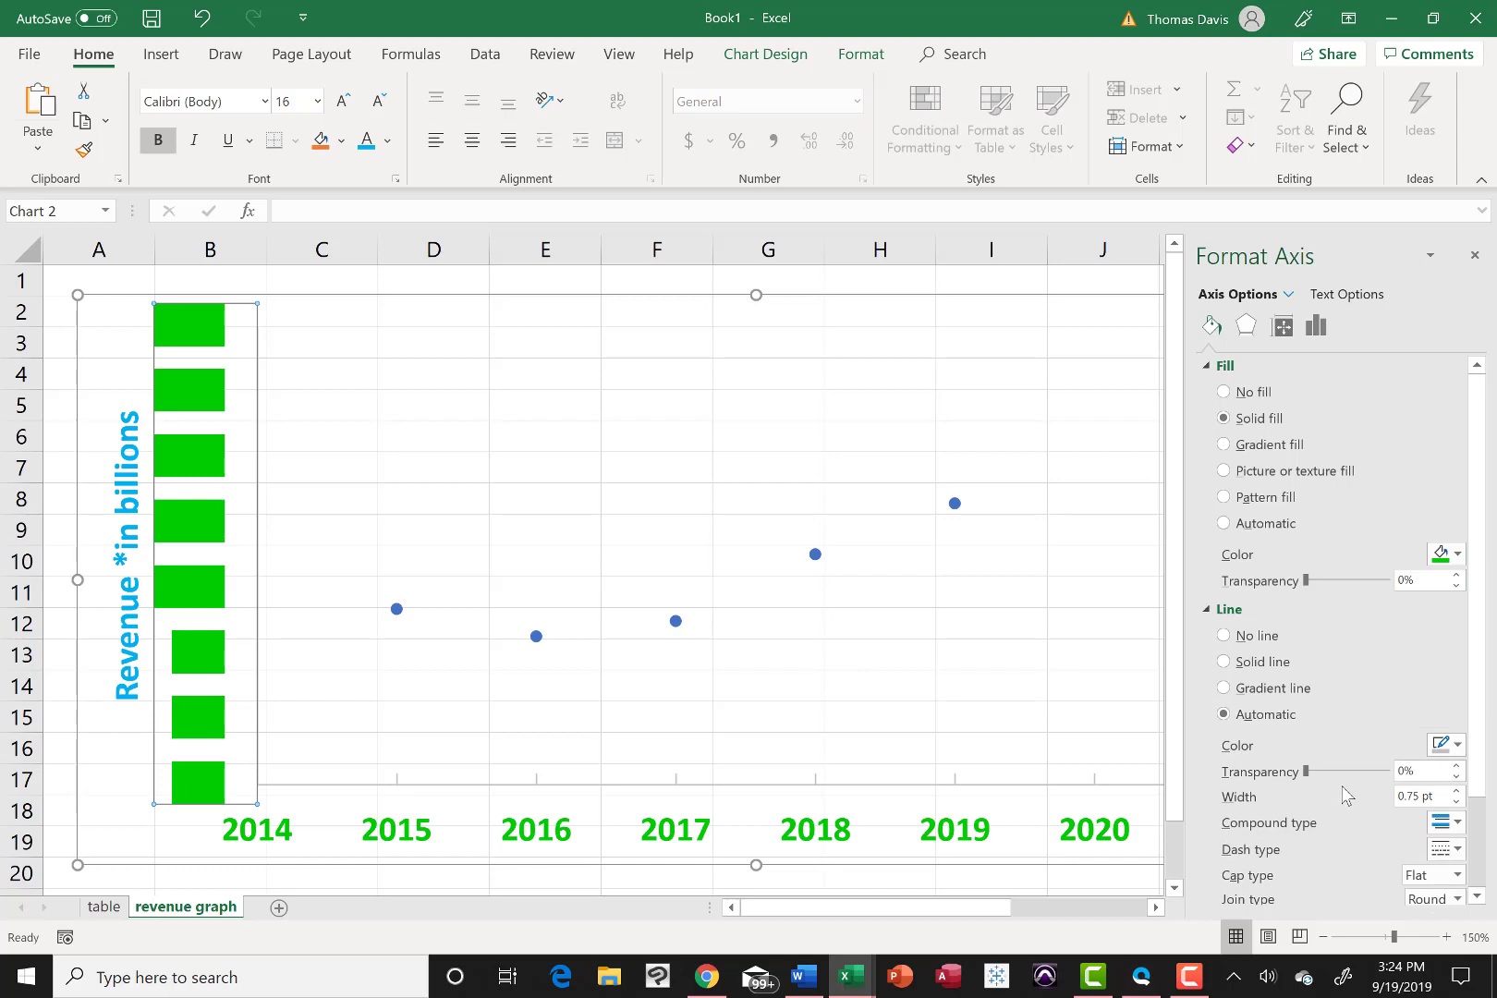
pyautogui.hotkey('ctrl', 'z')
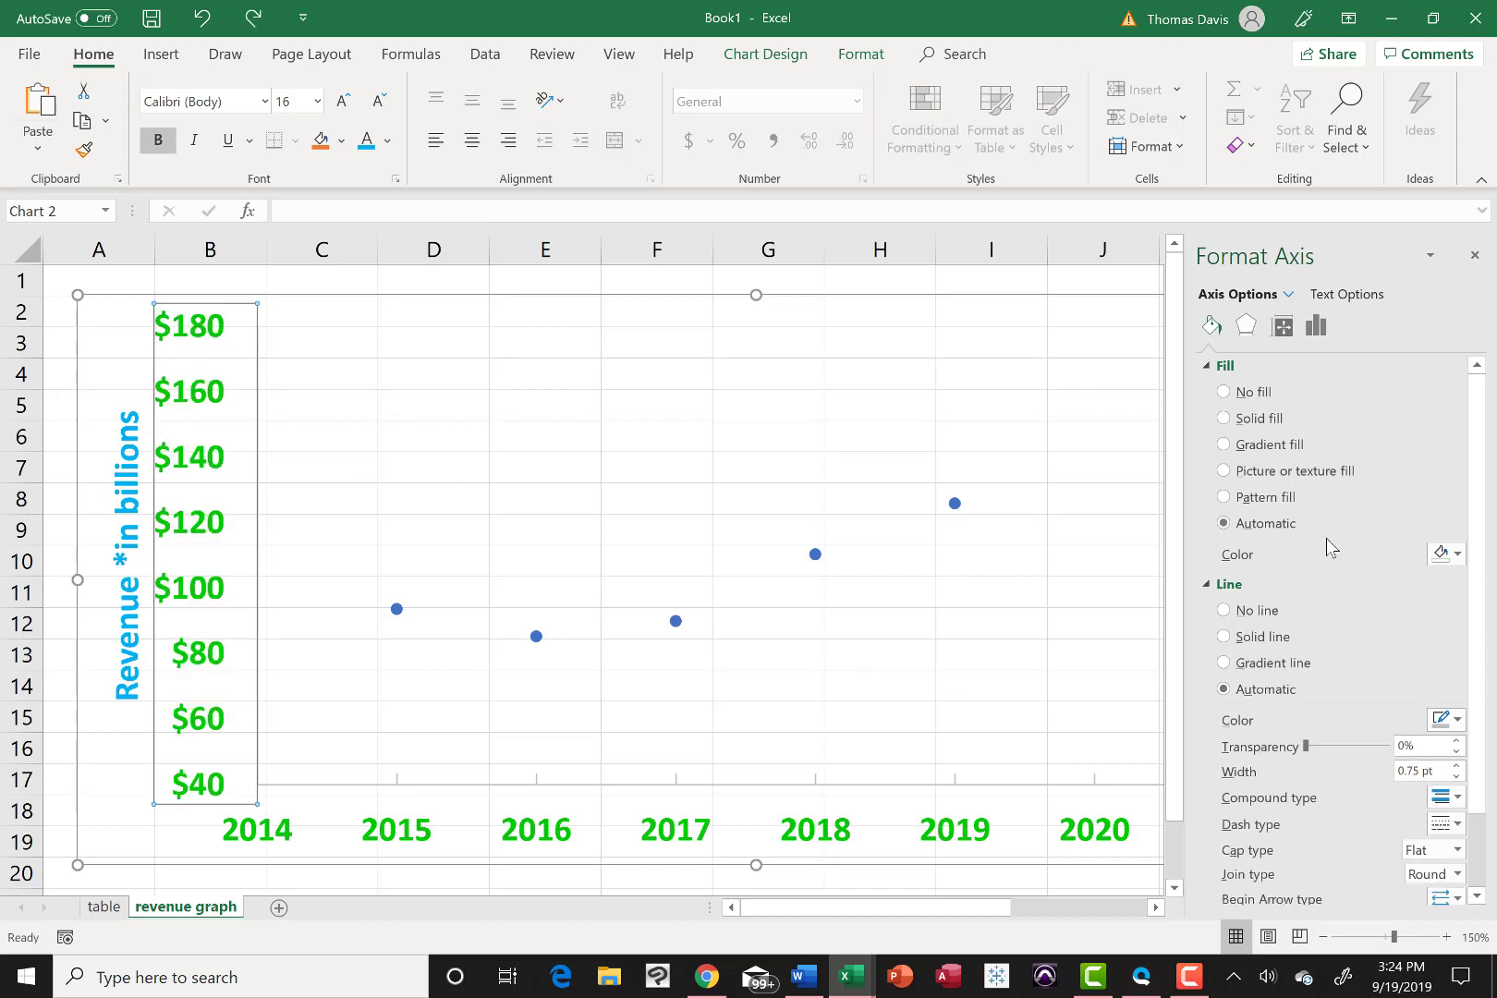
# Step: Give the vertical axis a solid bright green line, 4 pt wide
pyautogui.scroll(-3, 1327, 538)
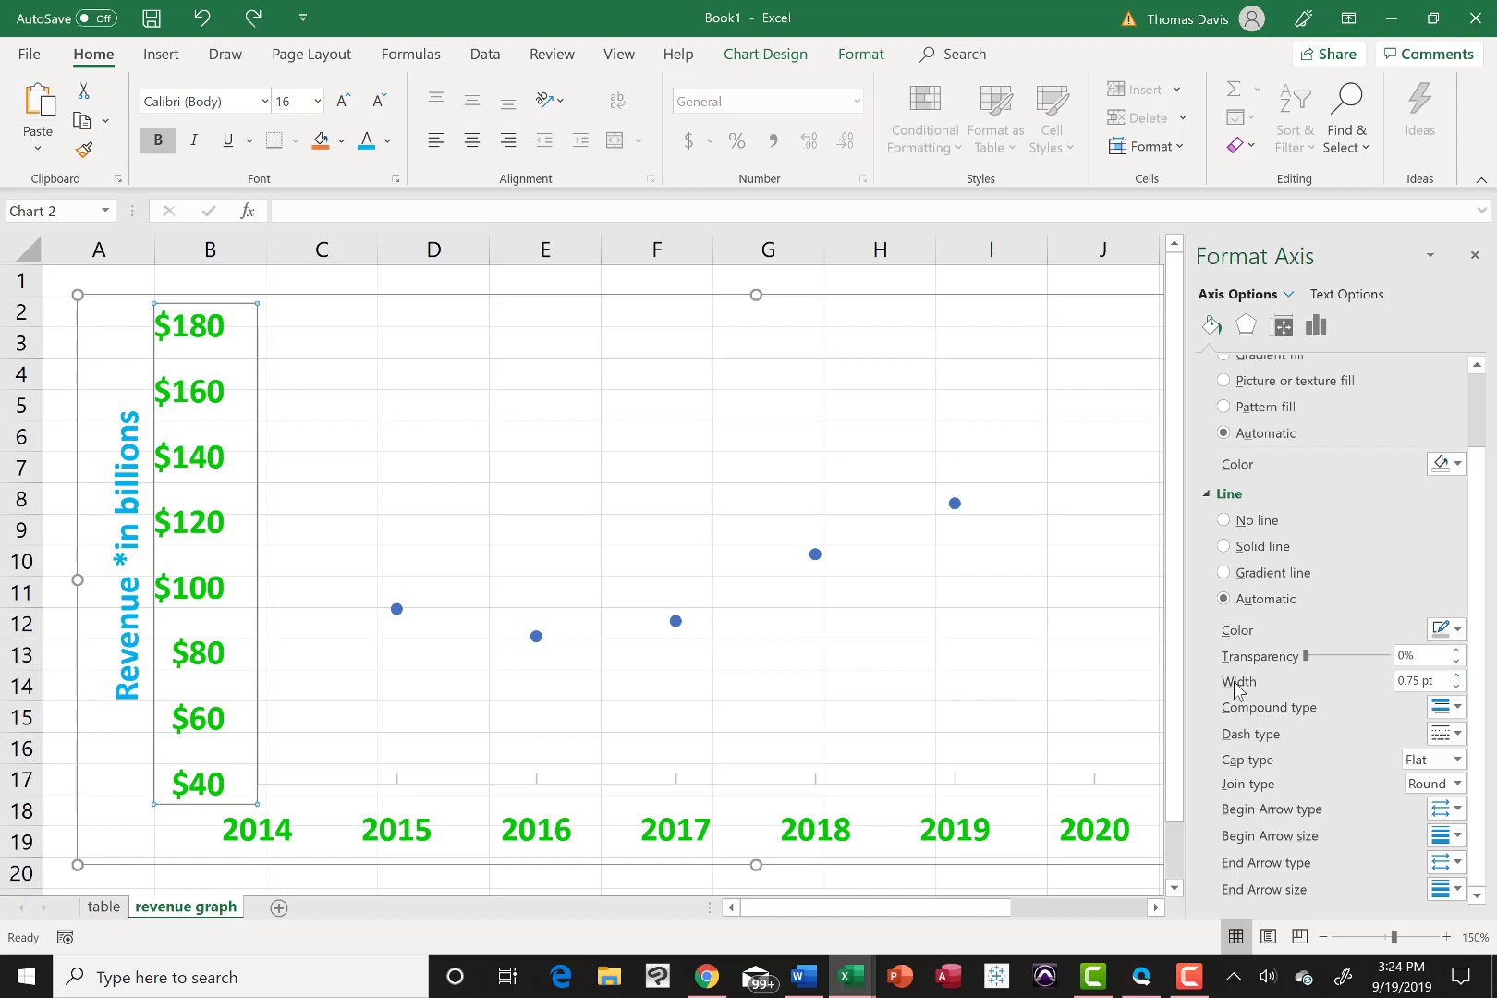
pyautogui.click(1455, 675)
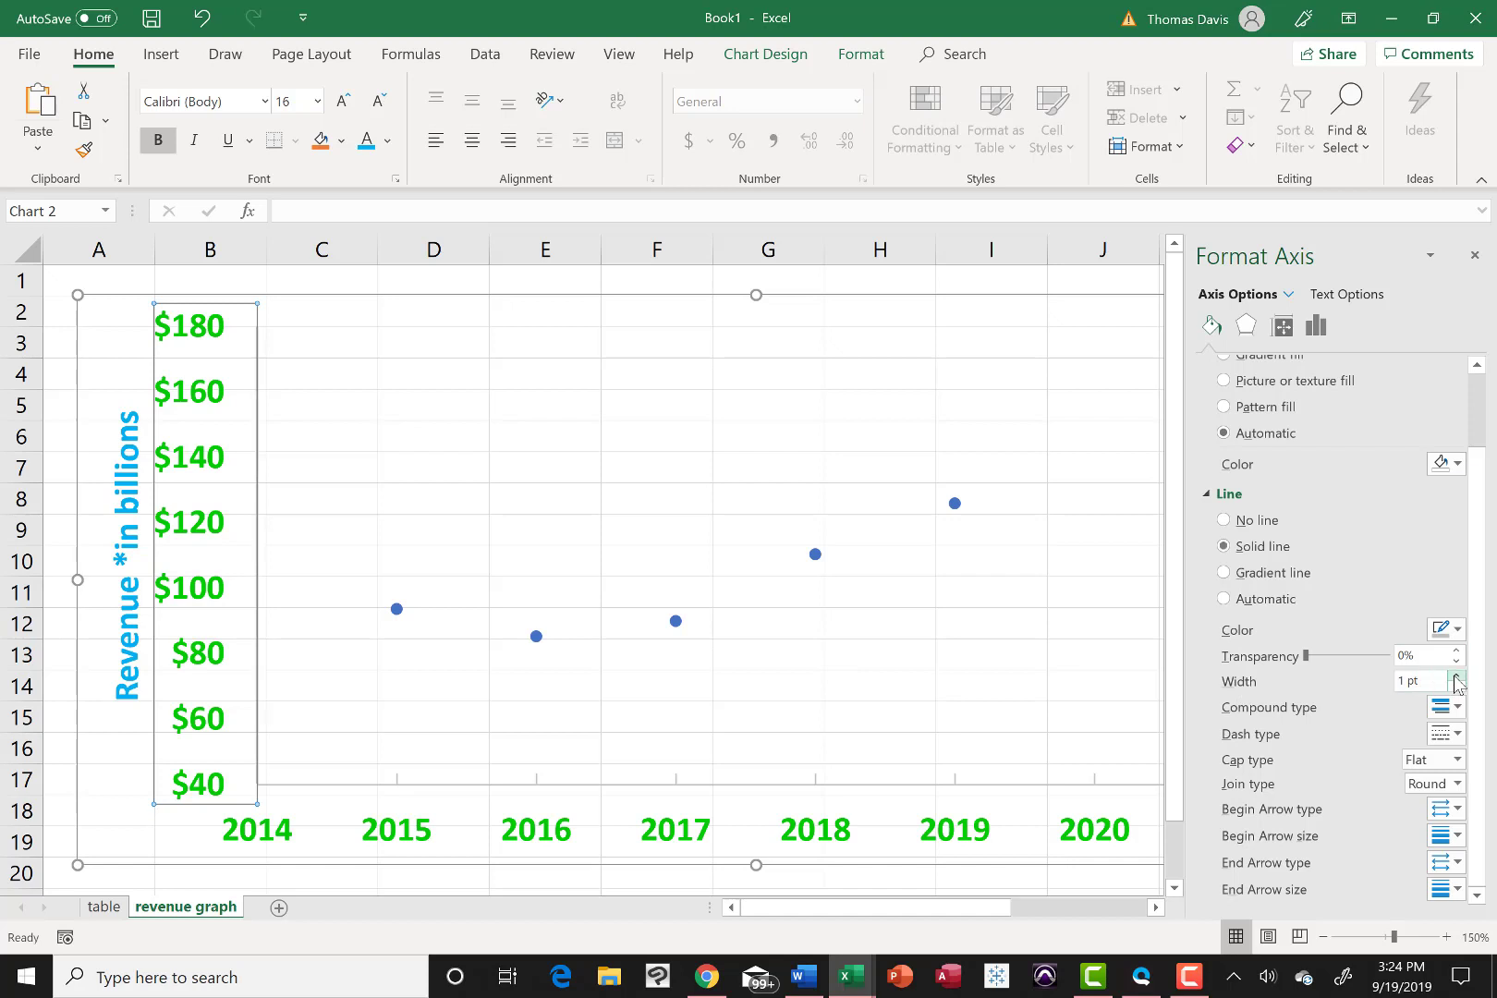
pyautogui.click(1455, 676)
pyautogui.click(1456, 676)
pyautogui.click(1455, 676)
pyautogui.click(1456, 675)
pyautogui.click(1455, 676)
pyautogui.click(1456, 675)
pyautogui.click(1456, 676)
pyautogui.click(1456, 675)
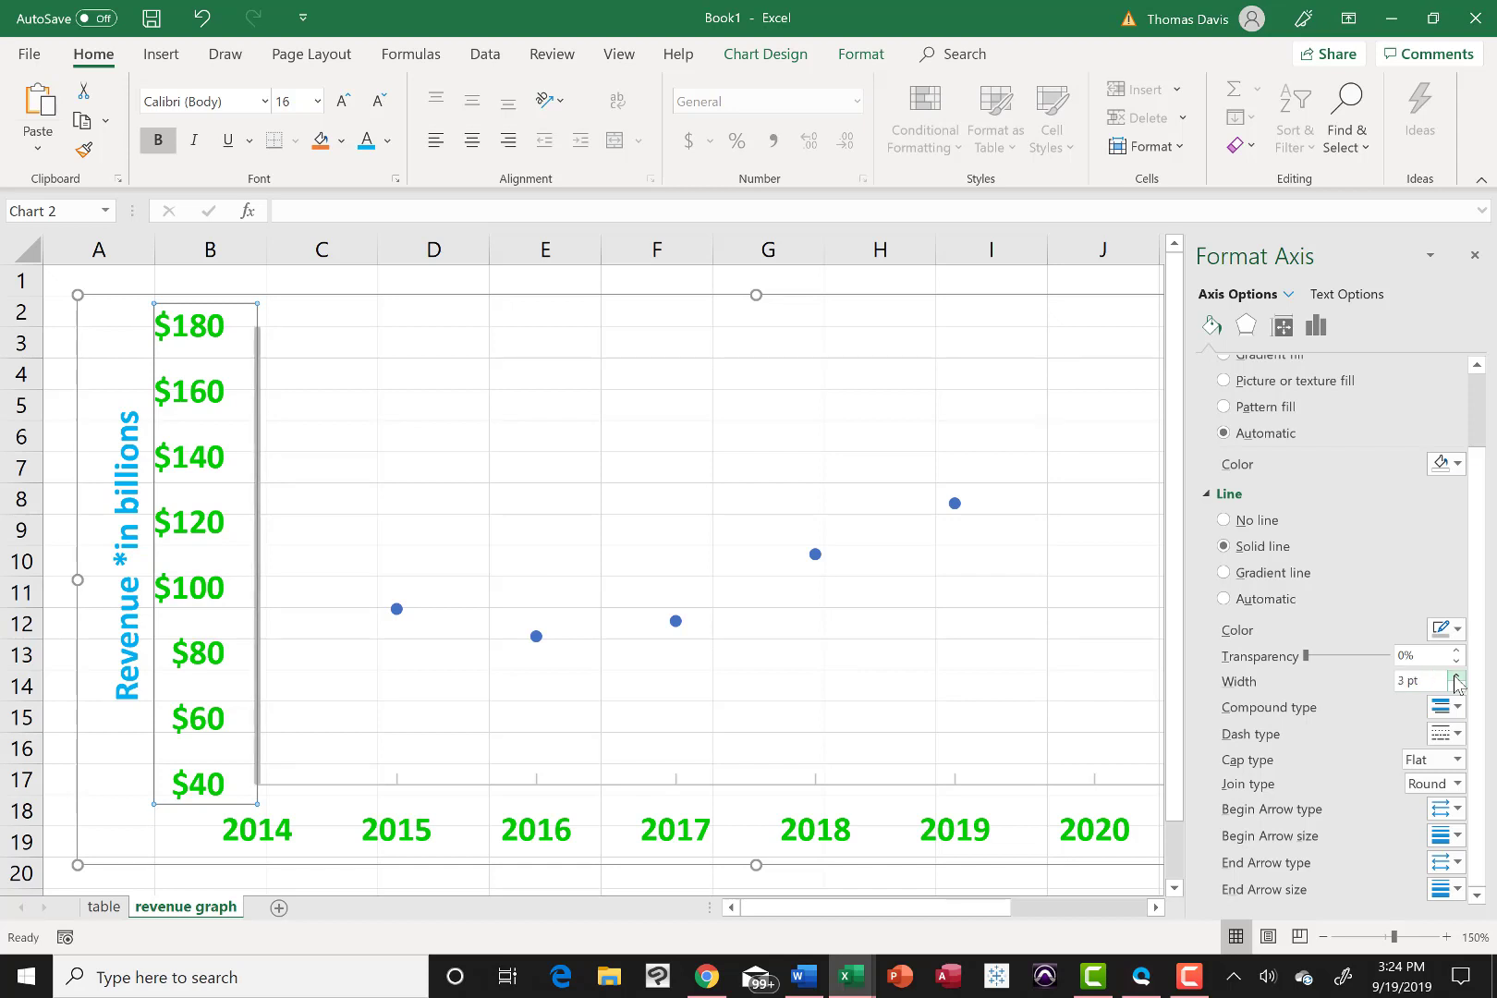
pyautogui.click(1455, 676)
pyautogui.click(1456, 675)
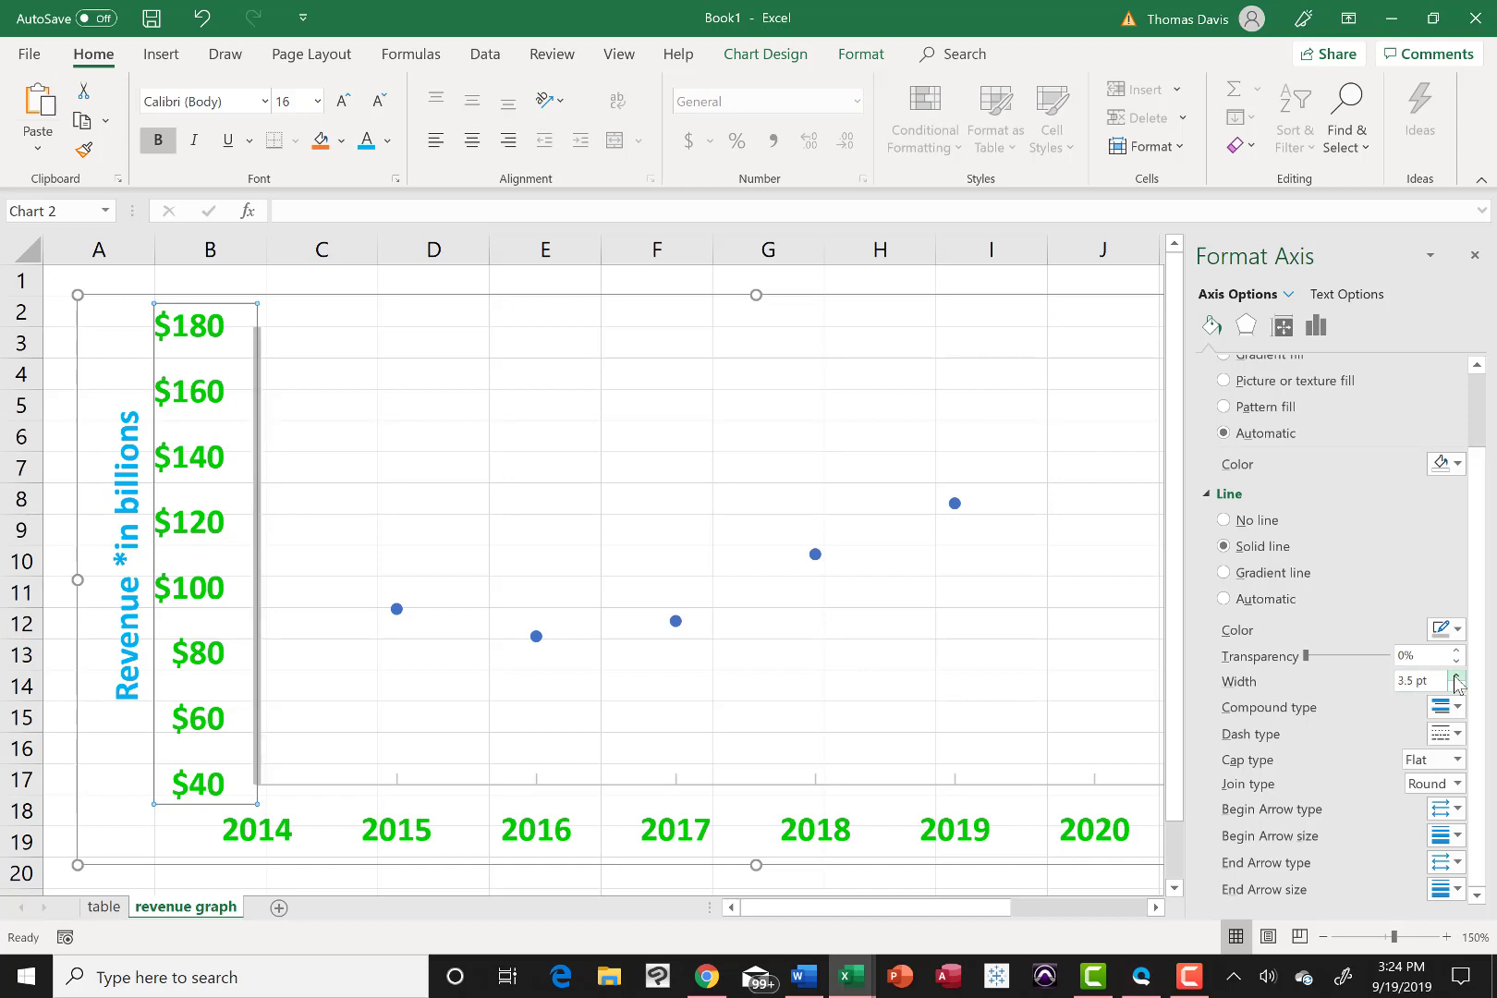
pyautogui.click(1455, 676)
pyautogui.click(1456, 676)
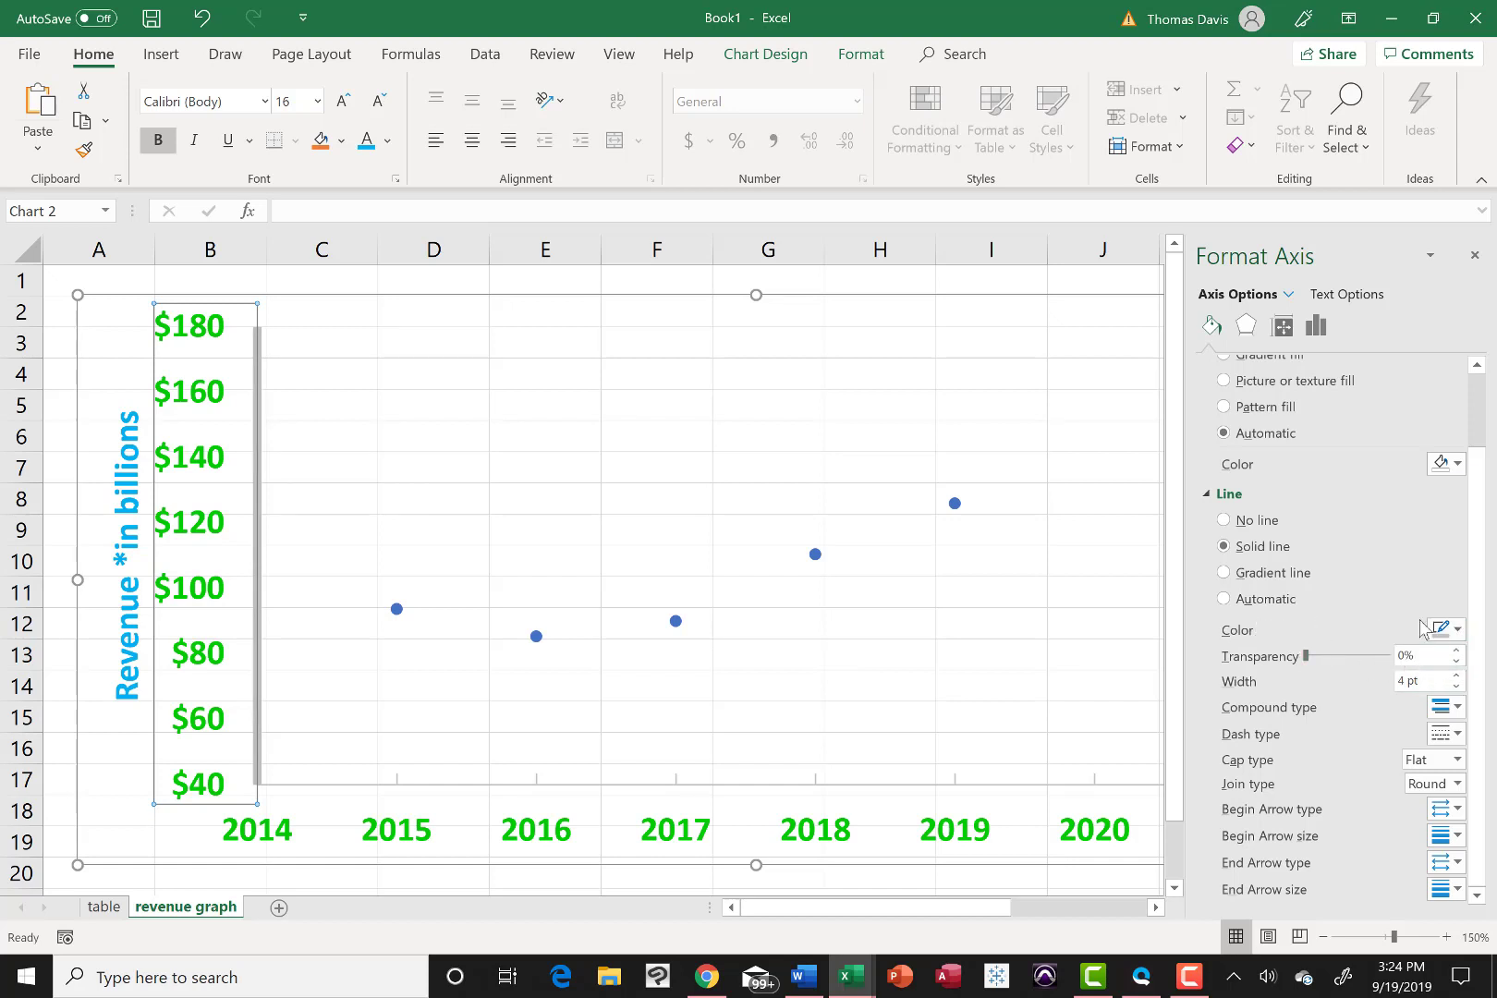
pyautogui.click(1458, 631)
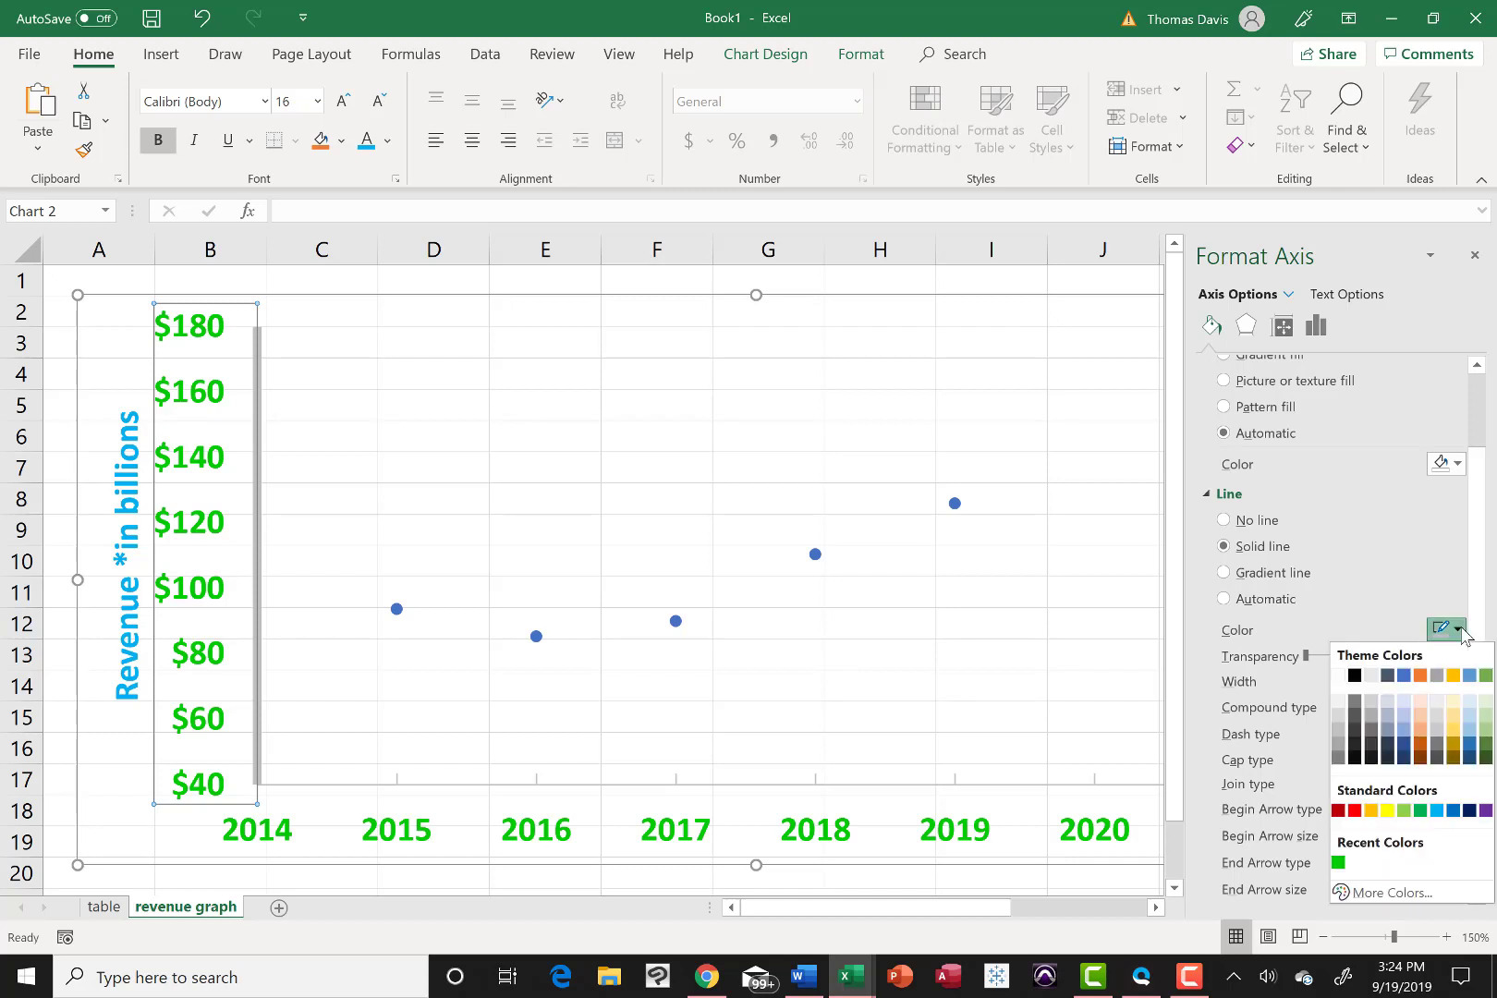
pyautogui.click(1338, 863)
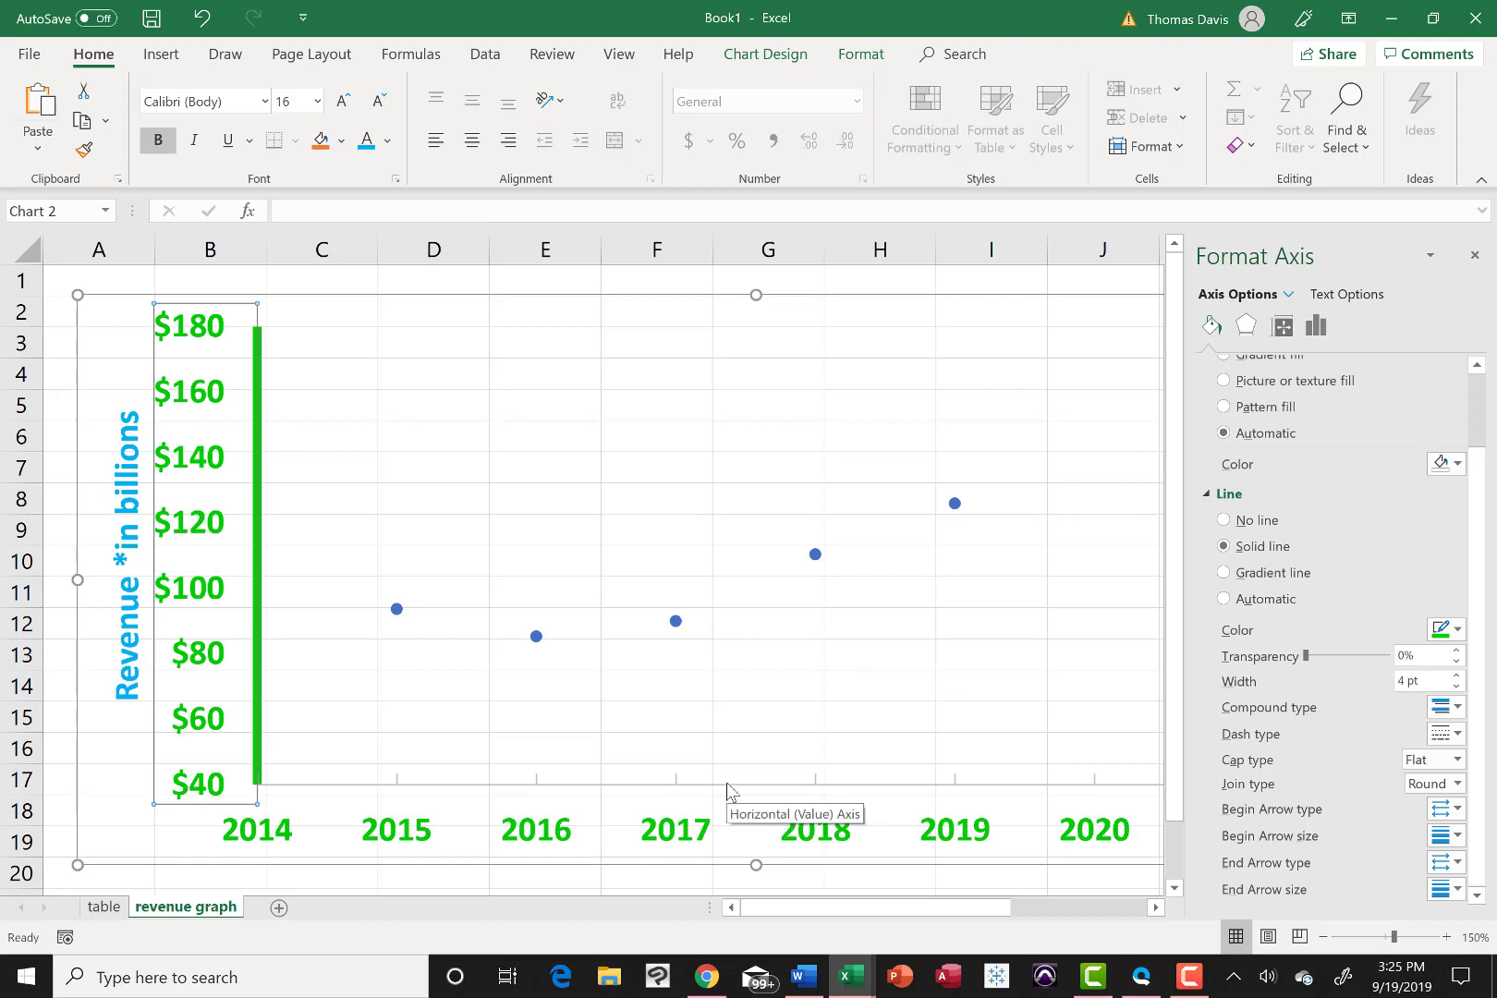
# Step: Give the horizontal year axis a recent-green line, 4 pt wide, matching the vertical axis
pyautogui.click(727, 787)
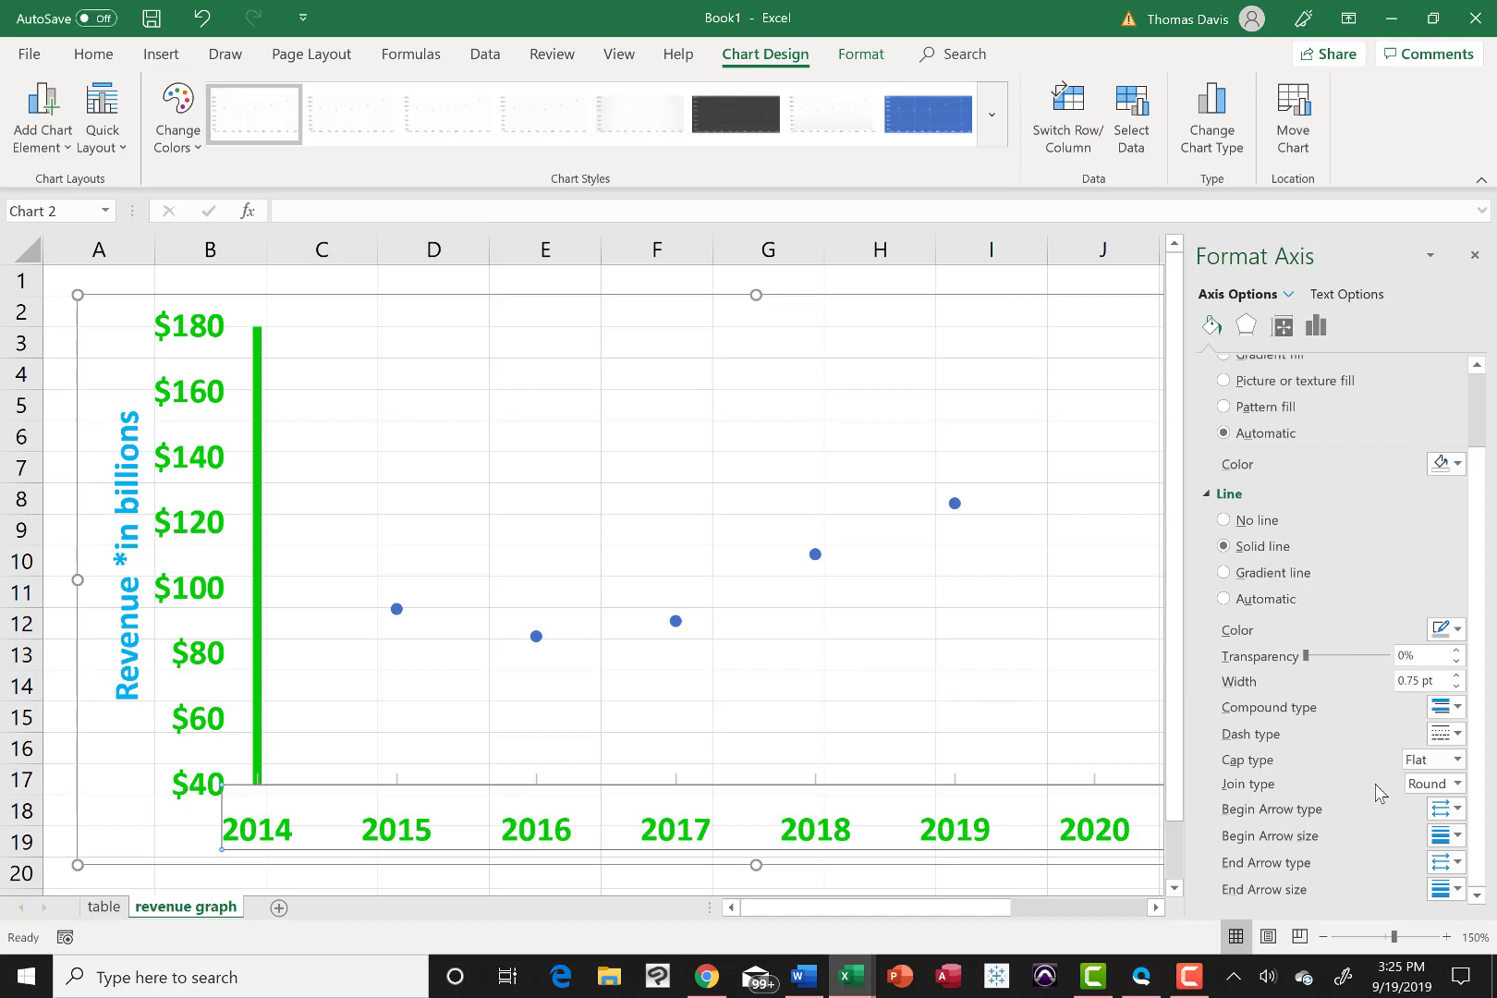
pyautogui.click(1455, 632)
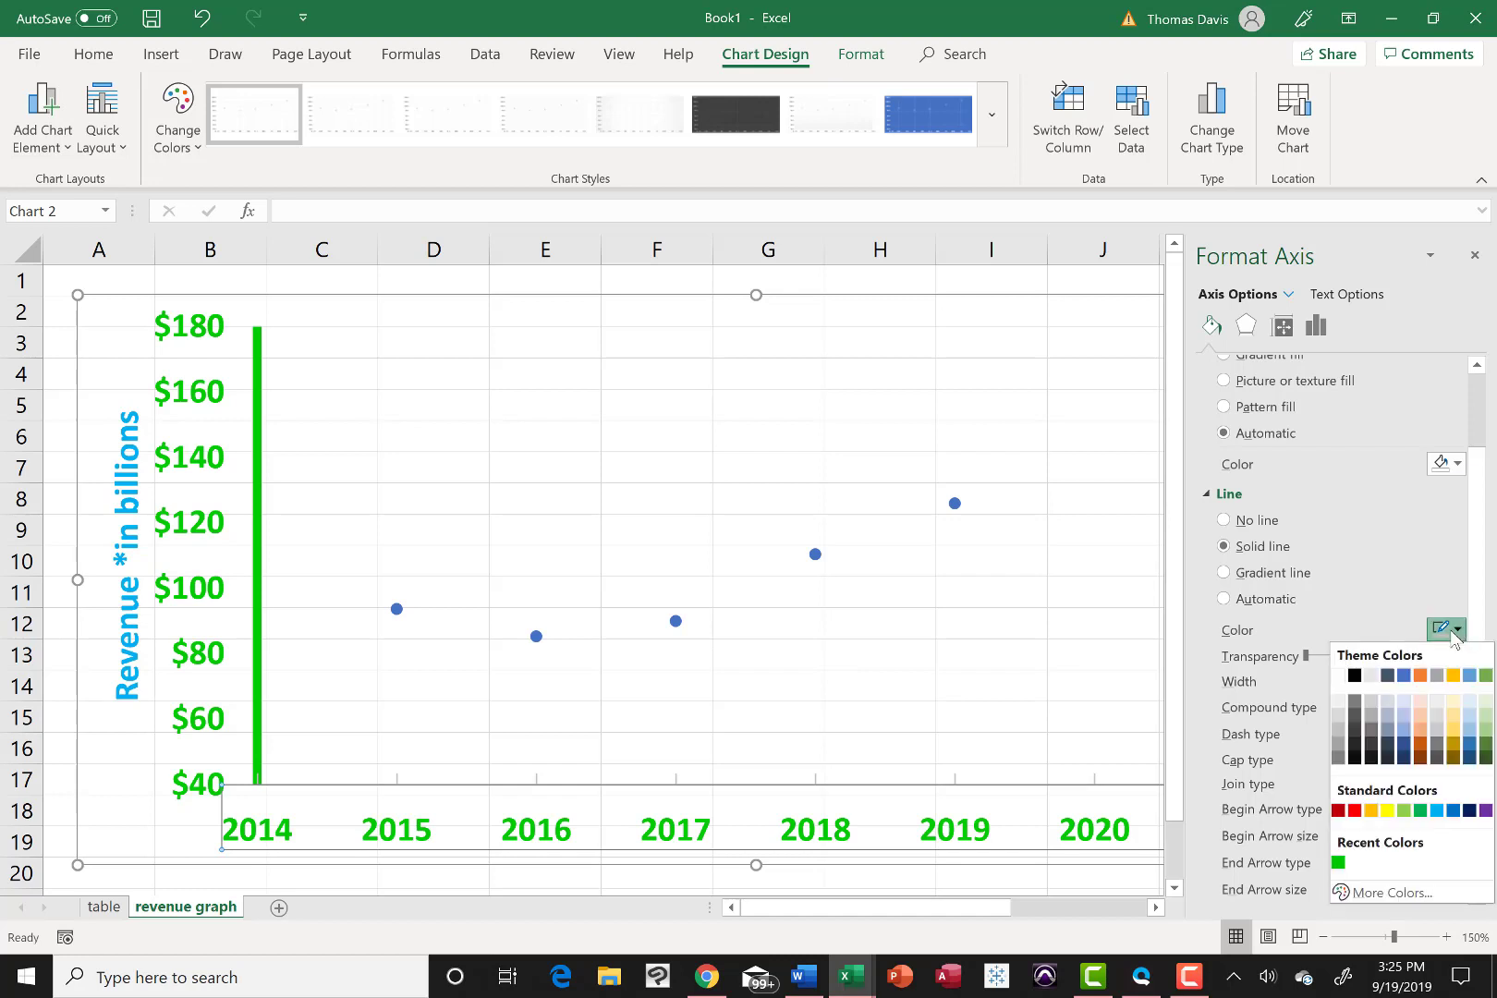
pyautogui.click(1339, 862)
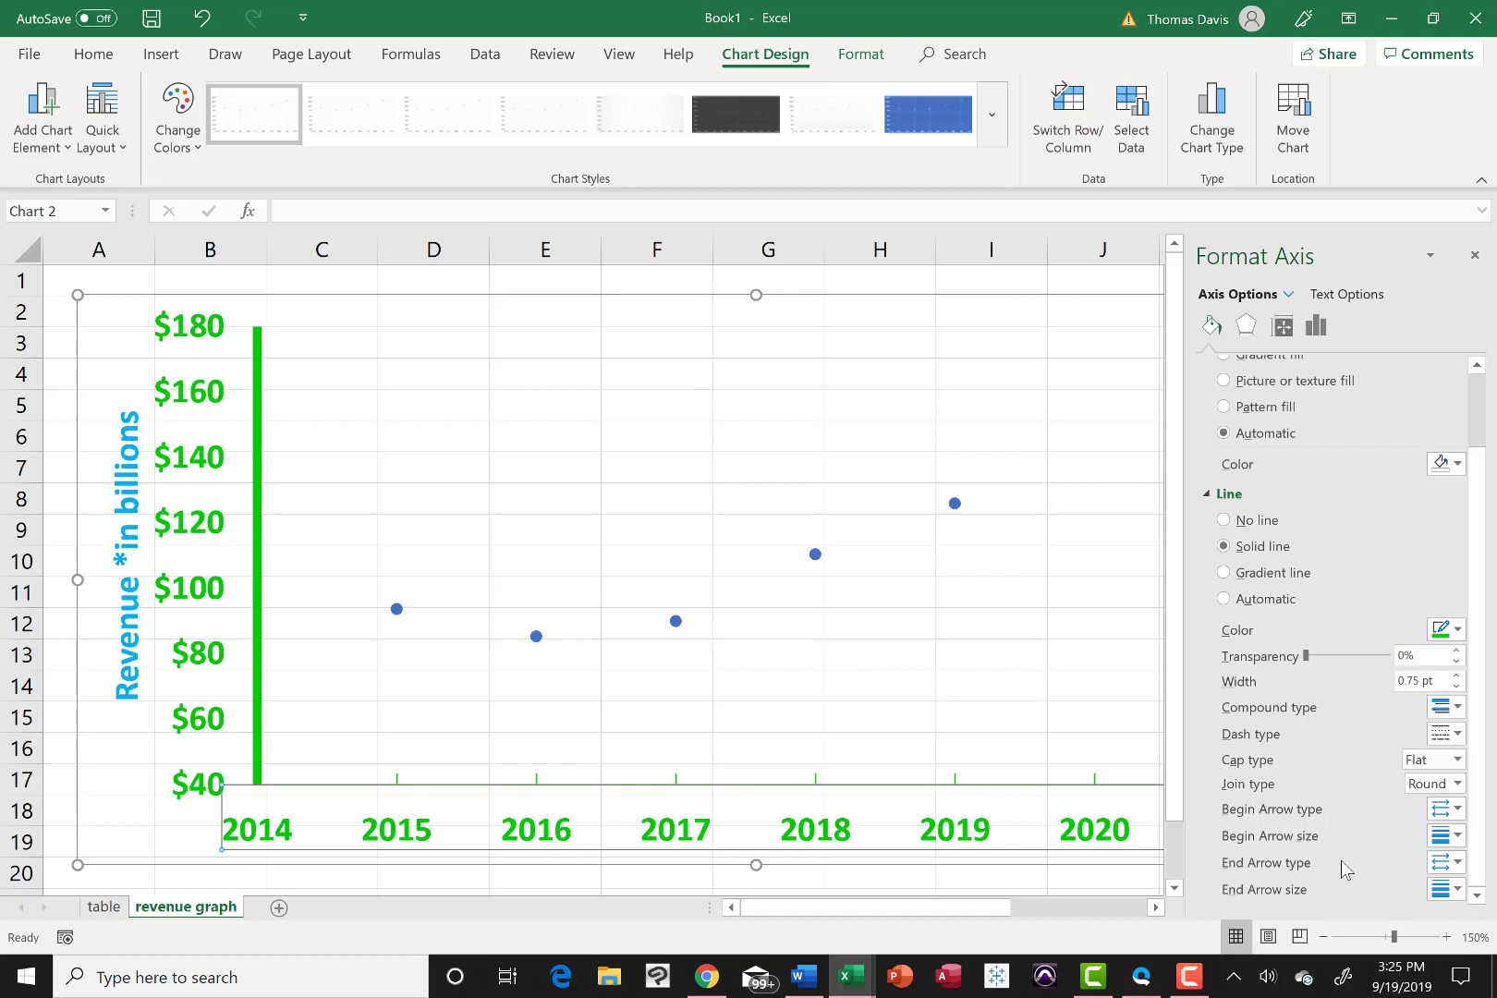
pyautogui.click(1455, 675)
pyautogui.click(1456, 676)
pyautogui.click(1455, 675)
pyautogui.click(1456, 676)
pyautogui.click(1456, 675)
pyautogui.click(1455, 676)
pyautogui.click(1456, 675)
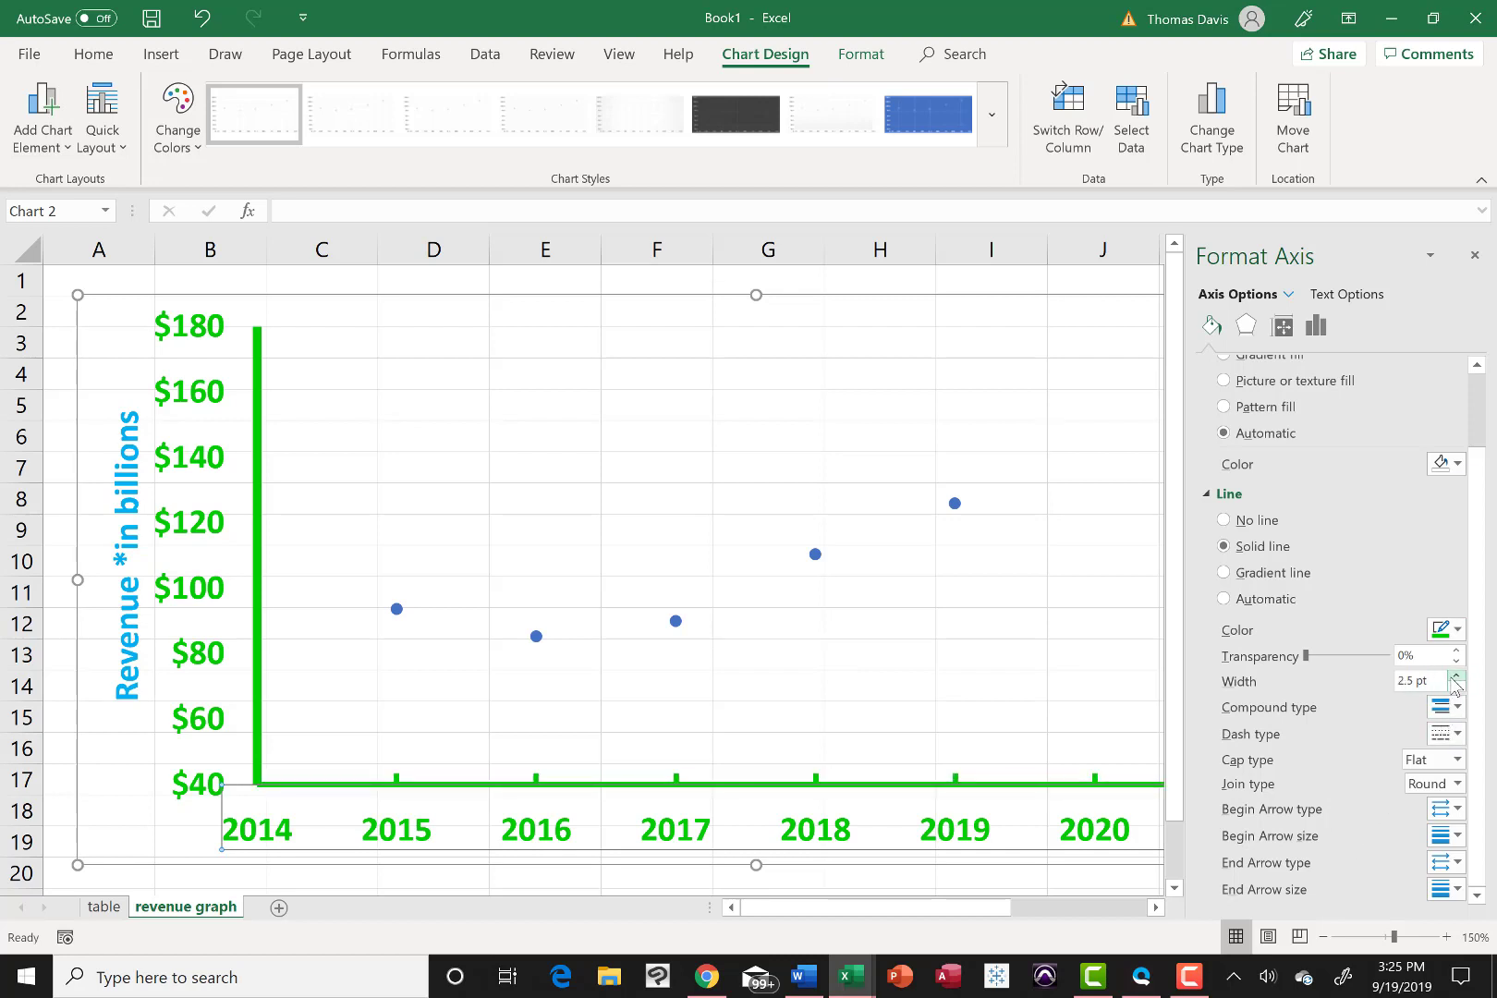
pyautogui.click(1455, 675)
pyautogui.click(1455, 675)
pyautogui.click(1456, 676)
pyautogui.click(1456, 676)
pyautogui.click(1455, 675)
pyautogui.click(1455, 675)
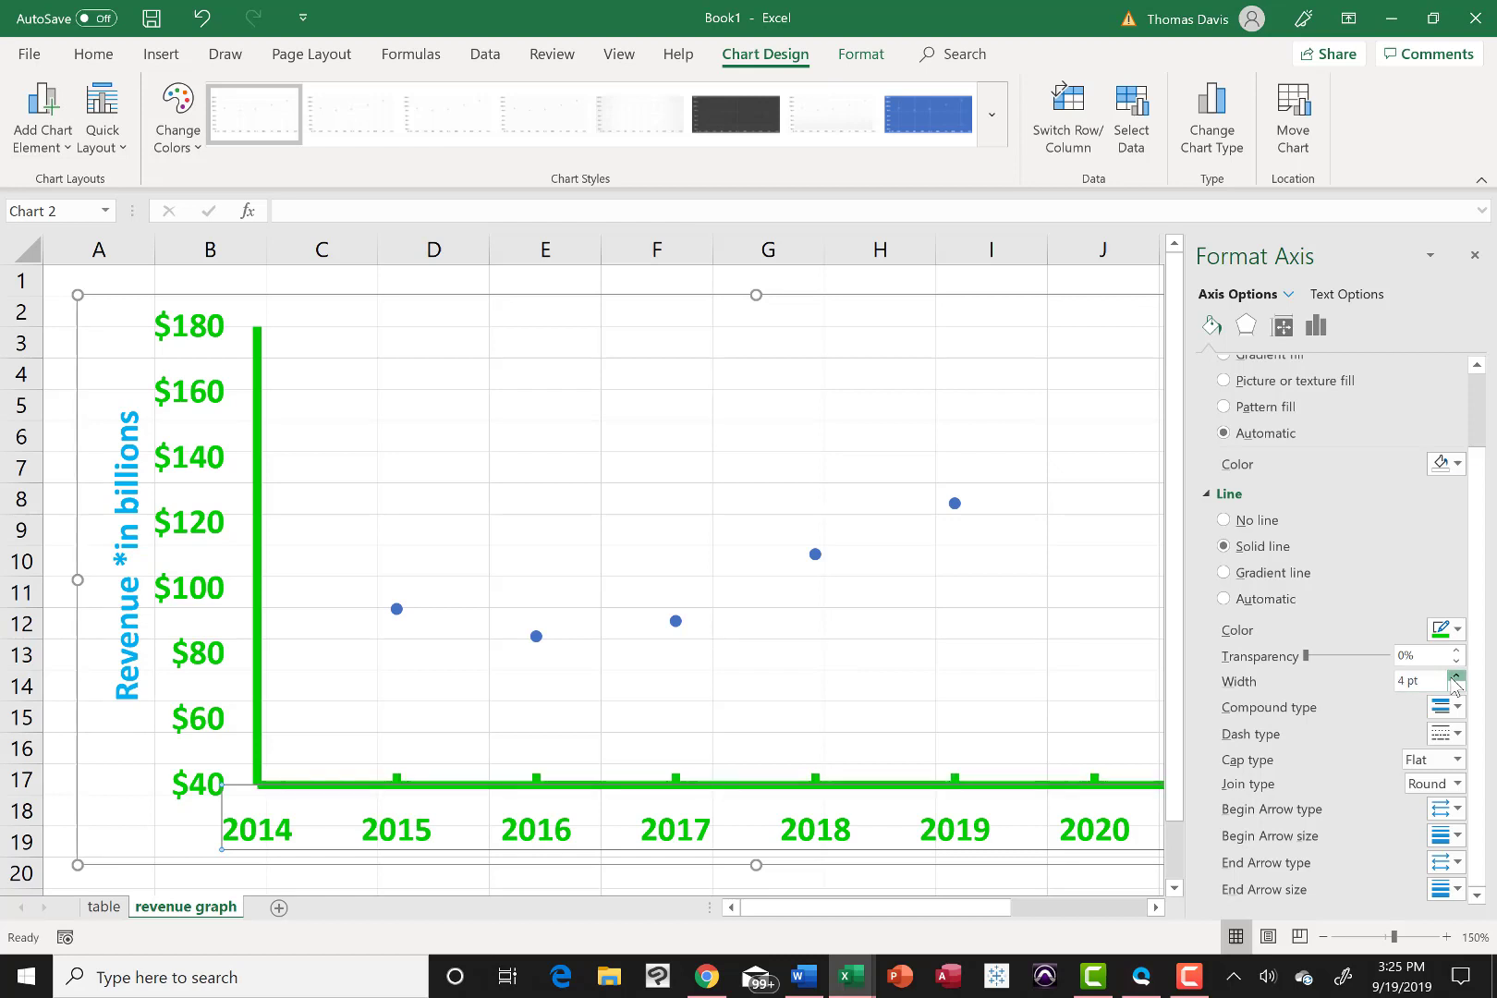
# Step: Change the revenue series markers to the built-in diamond shape
pyautogui.click(678, 626)
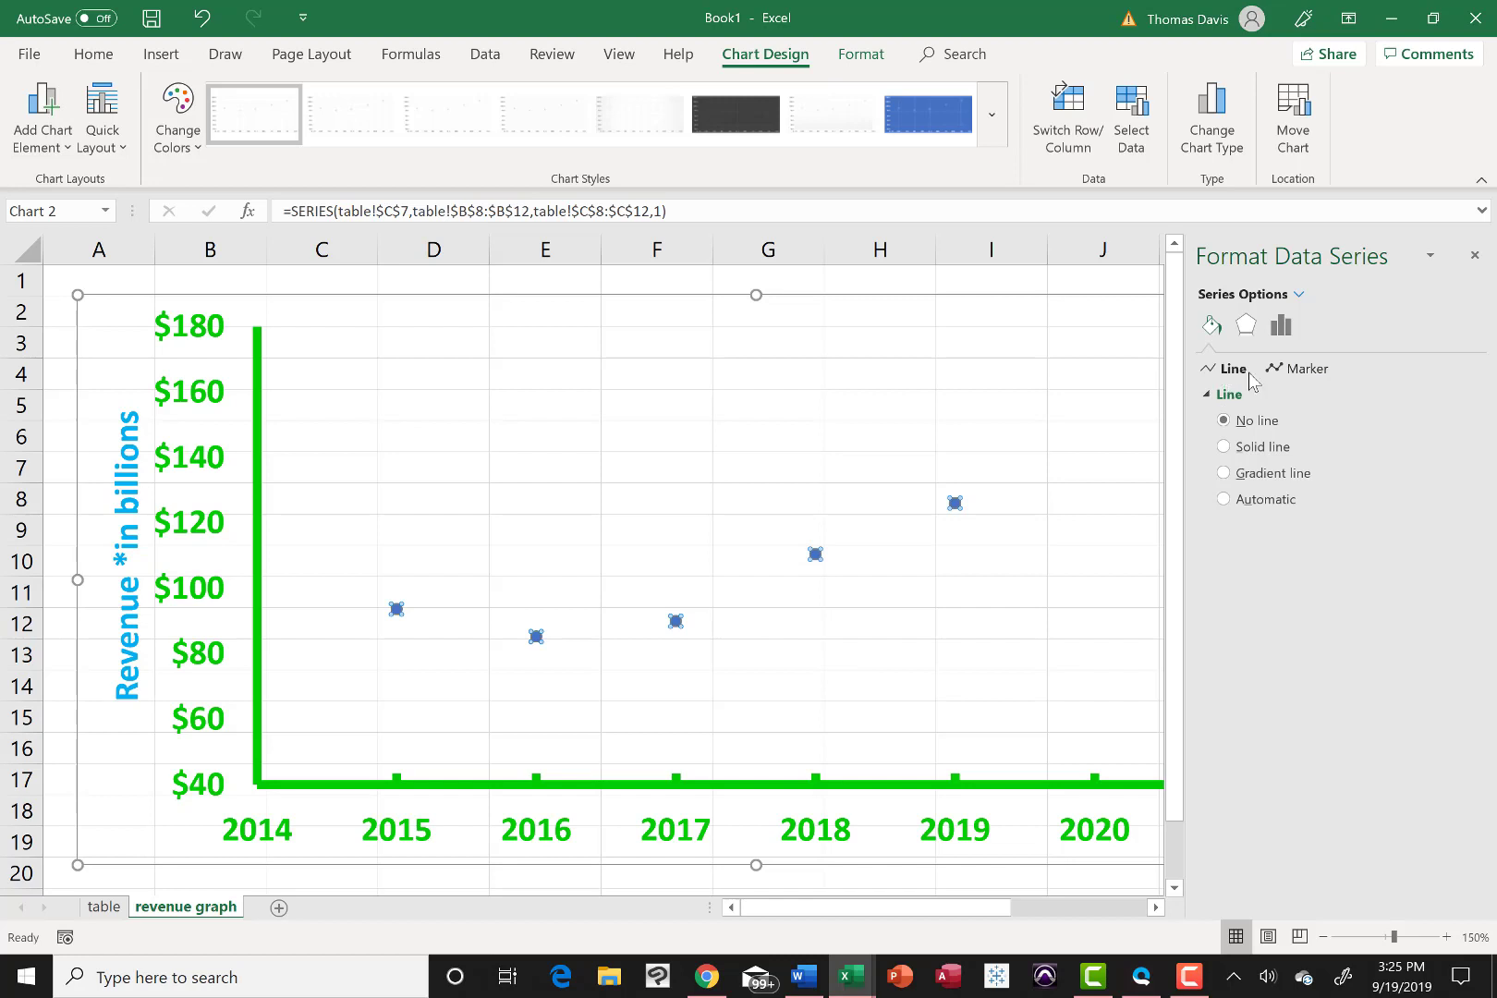
pyautogui.click(1312, 371)
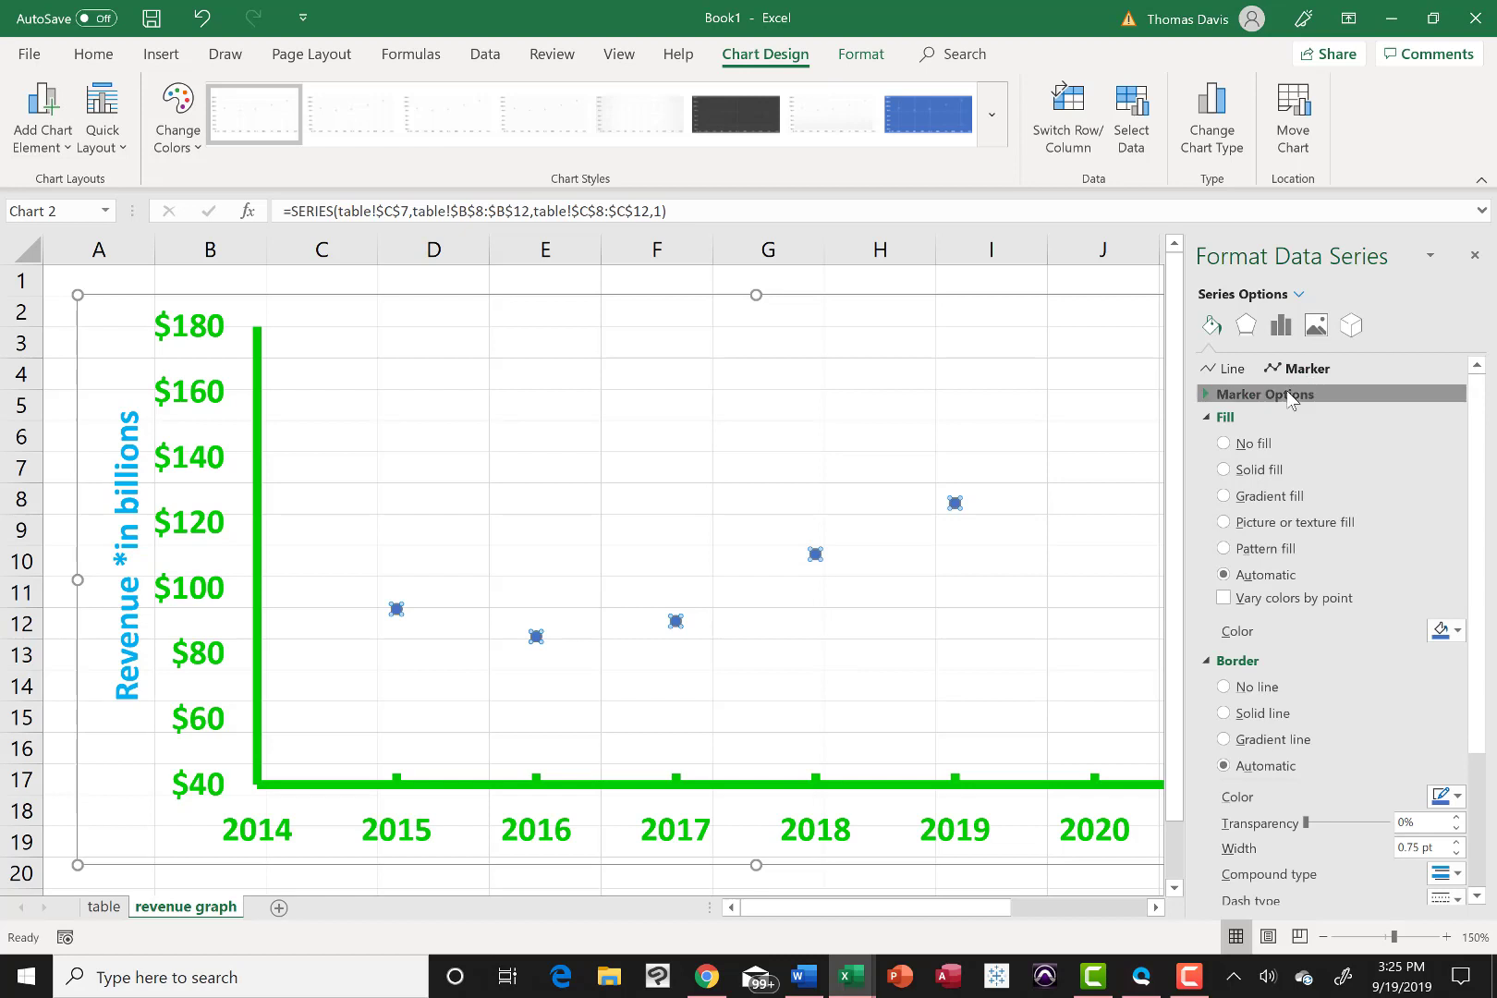
pyautogui.click(1292, 395)
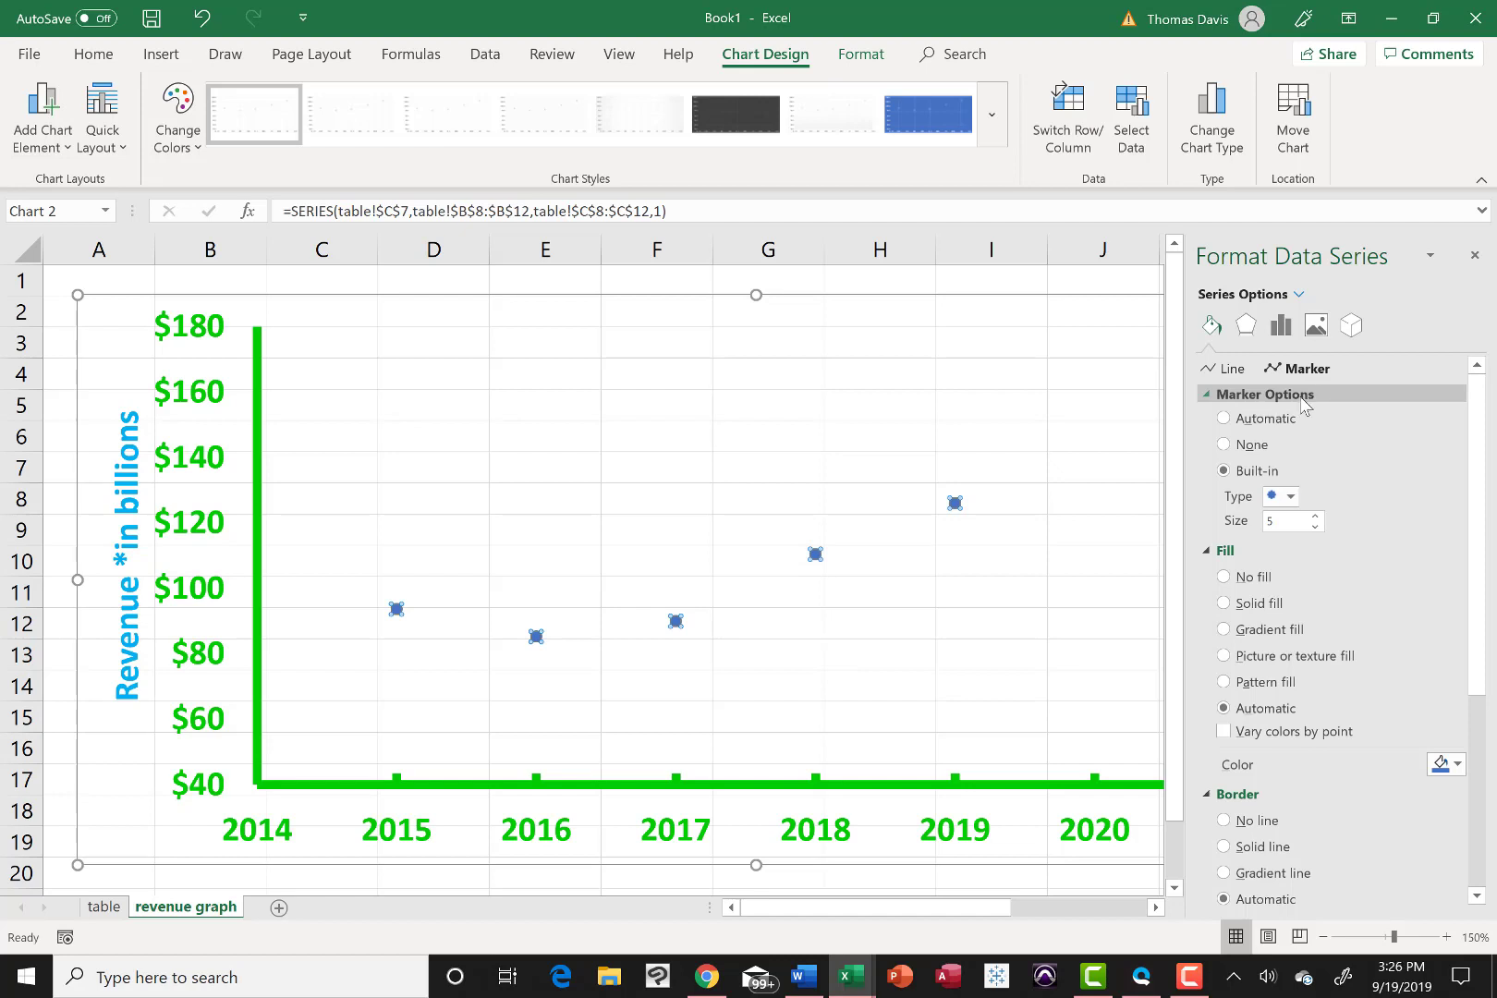
pyautogui.click(1291, 498)
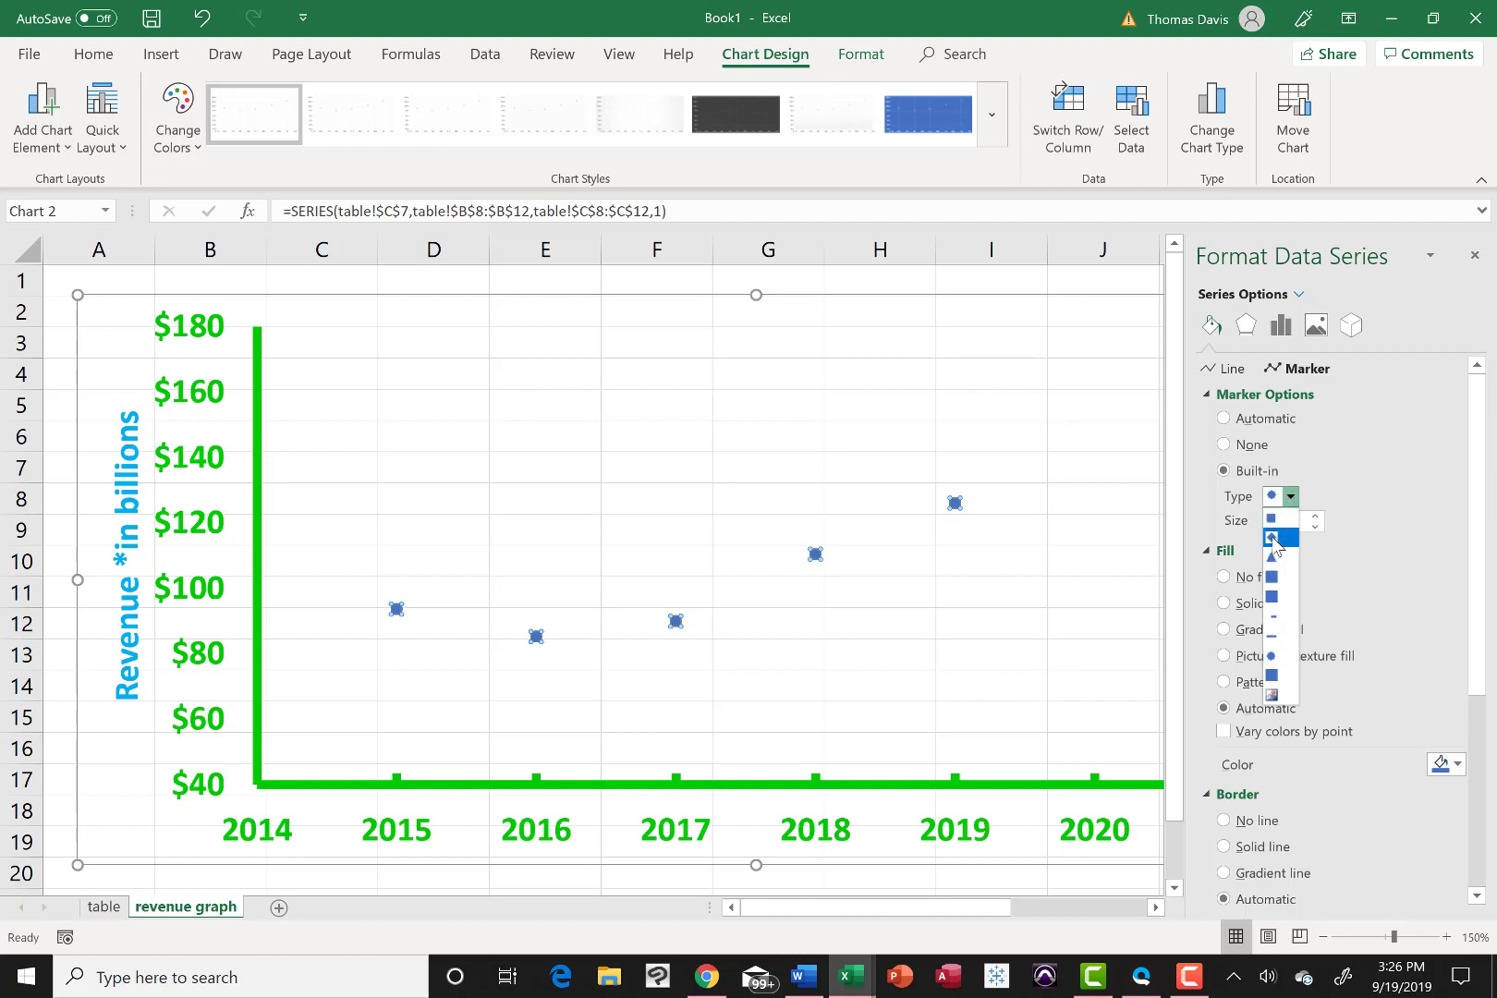
pyautogui.click(1273, 538)
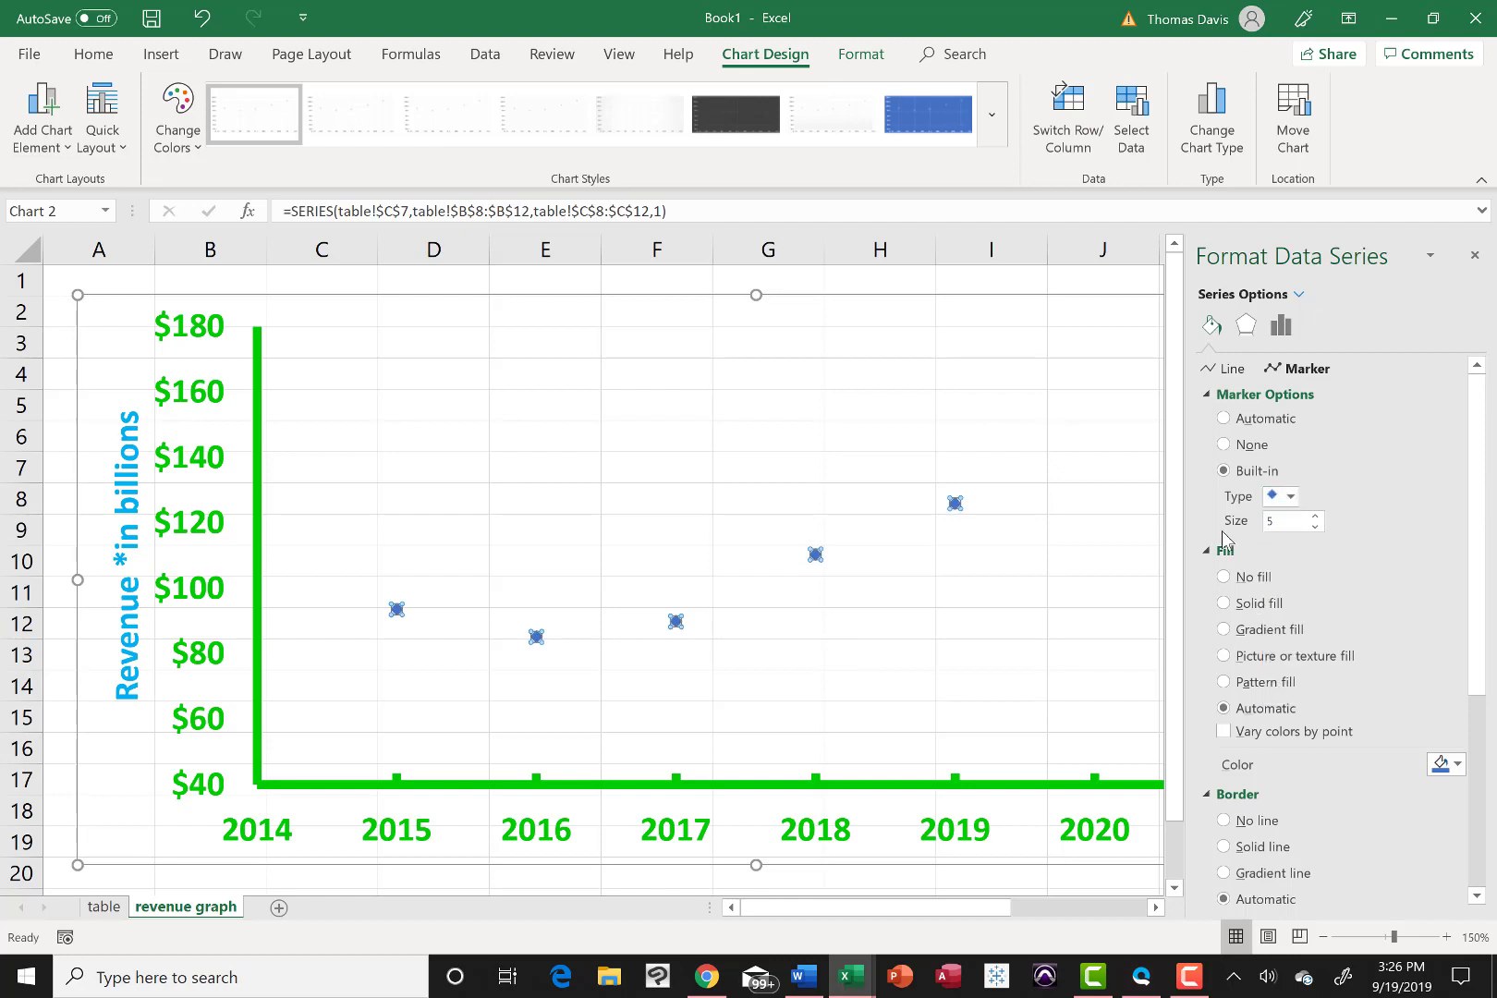
# Step: Set the diamond marker size to 14
pyautogui.doubleClick(1271, 521)
pyautogui.press('BackSpace')
pyautogui.write('5')
pyautogui.click(1316, 517)
pyautogui.click(1315, 516)
pyautogui.click(1315, 517)
pyautogui.click(1315, 516)
pyautogui.click(1315, 517)
pyautogui.click(1315, 517)
pyautogui.click(1315, 517)
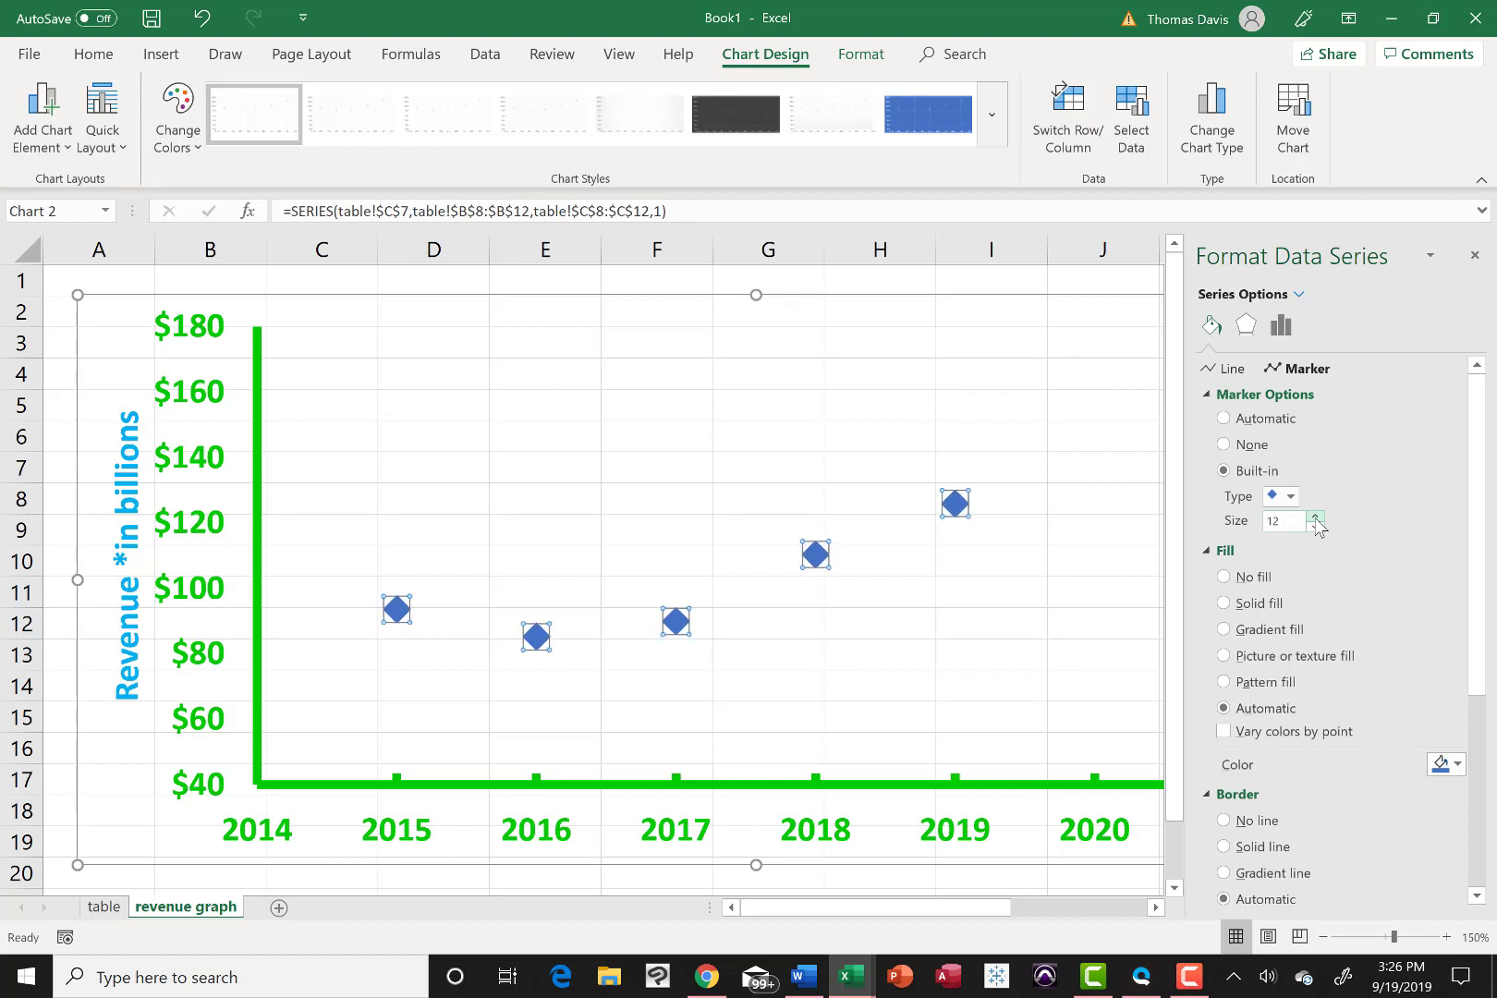
pyautogui.click(1315, 516)
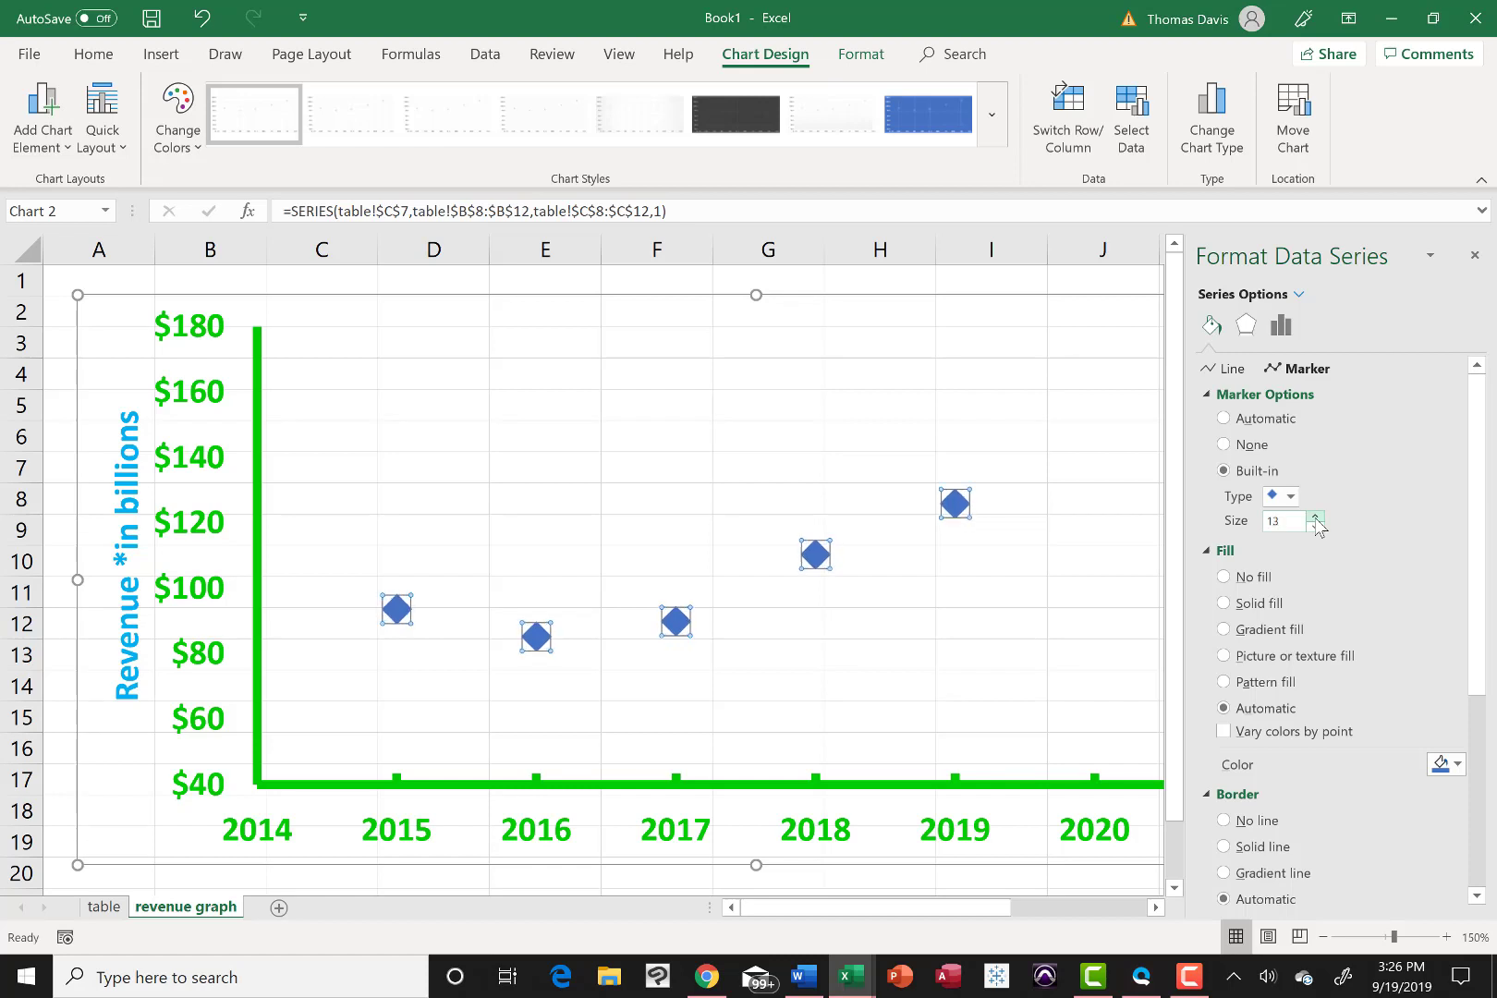
pyautogui.click(1316, 516)
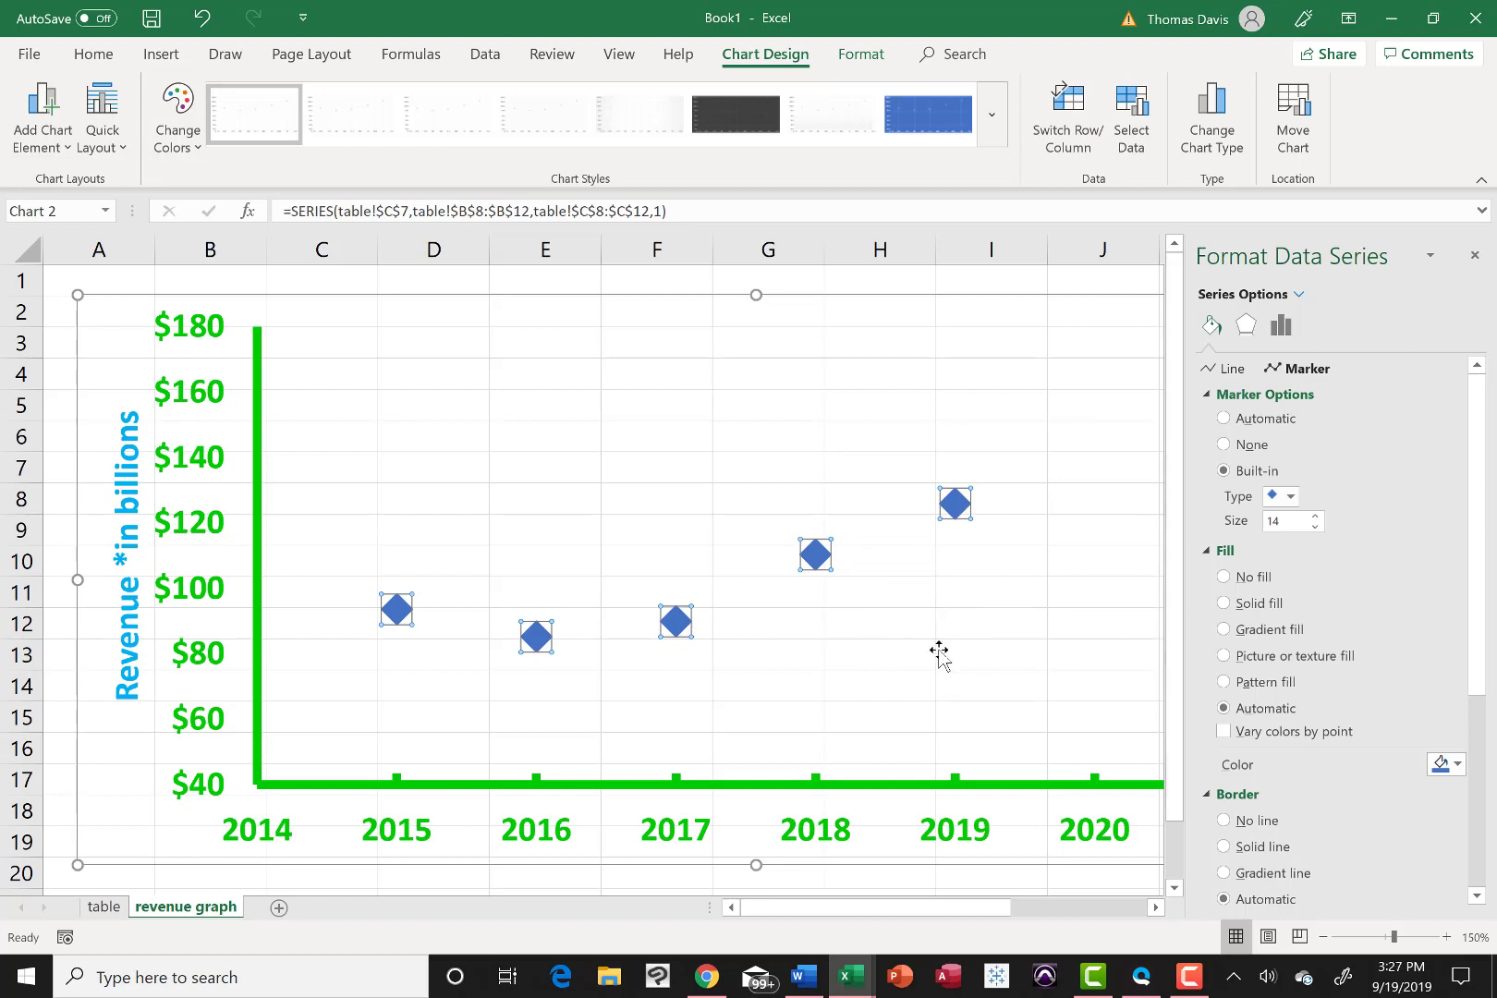
# Step: Fill the diamond markers with the light blue standard colour, then deselect the series
pyautogui.click(1459, 765)
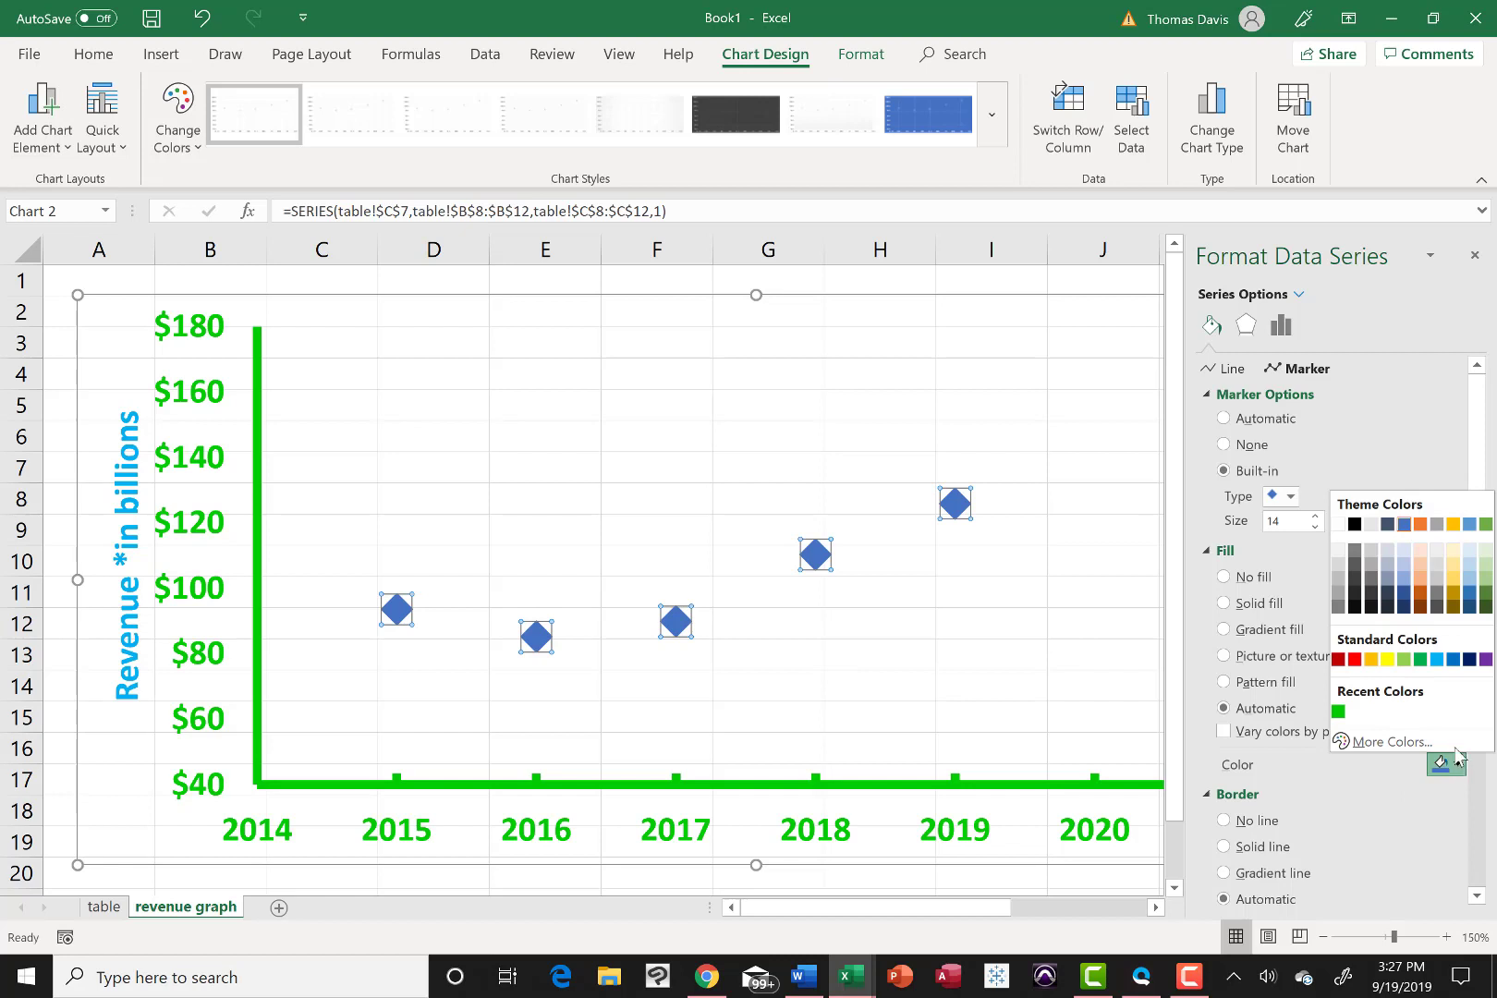
pyautogui.click(1437, 660)
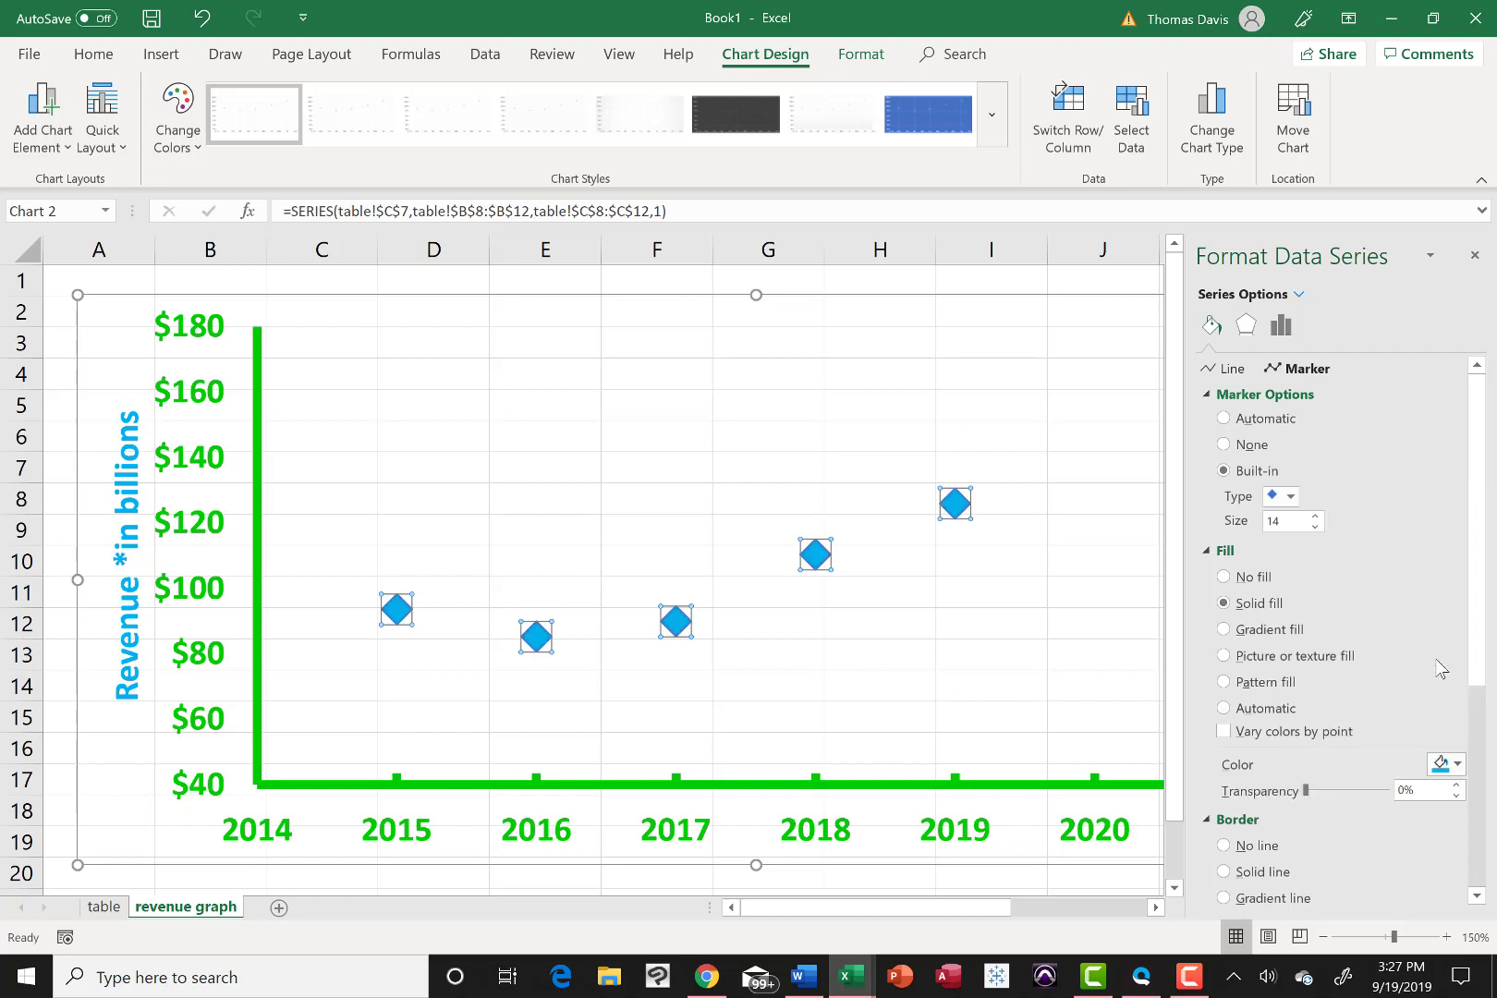
pyautogui.click(973, 619)
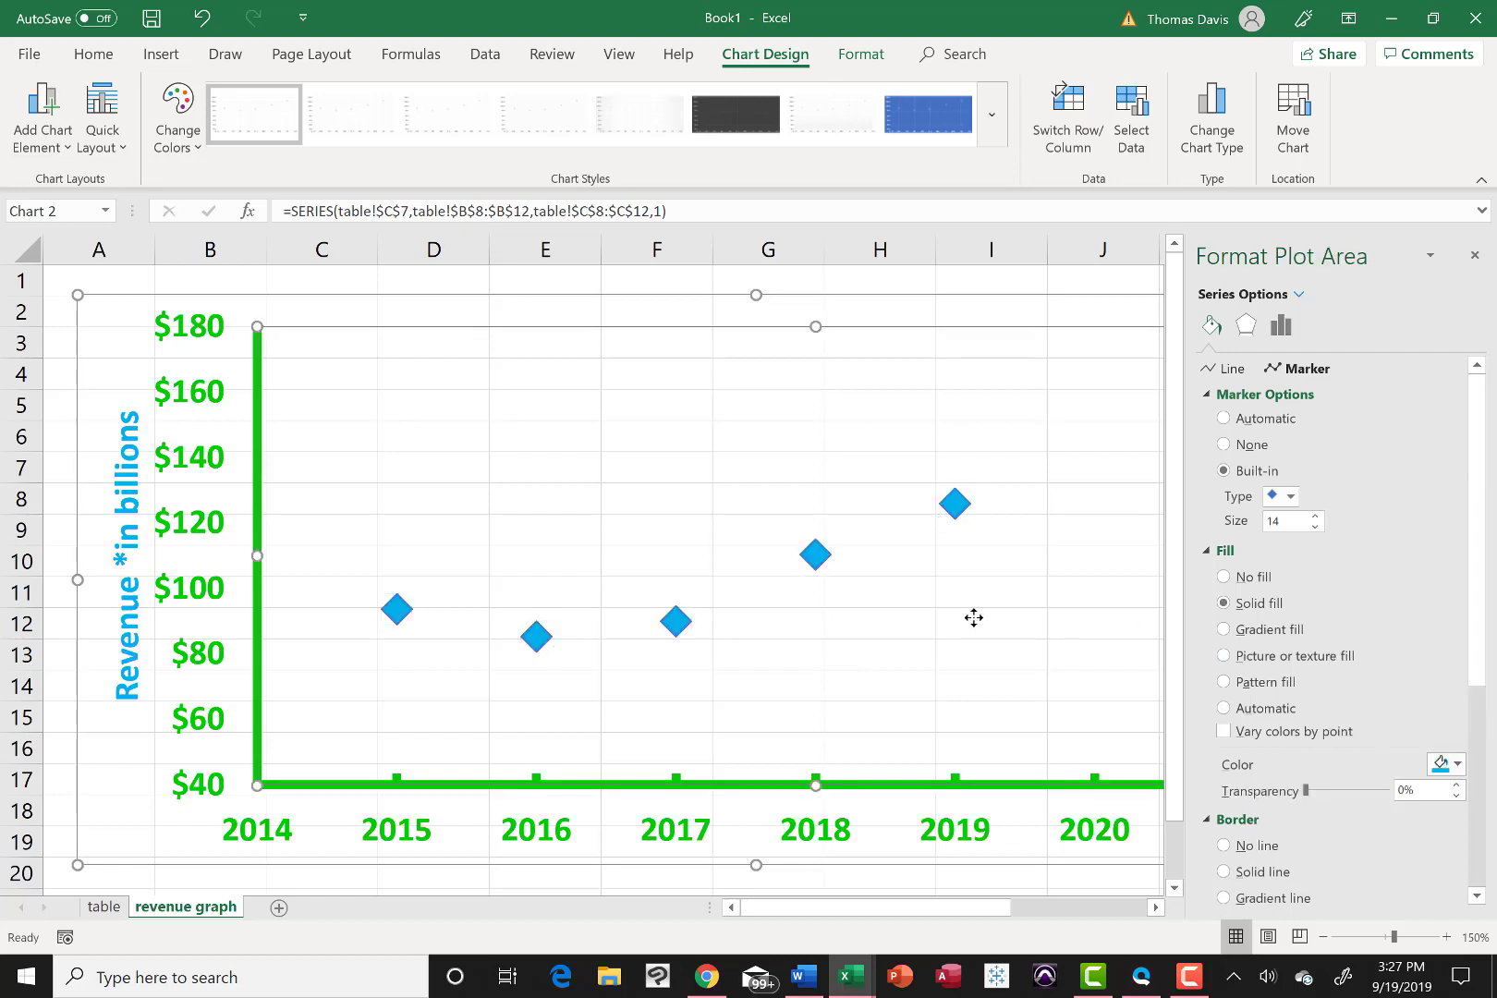